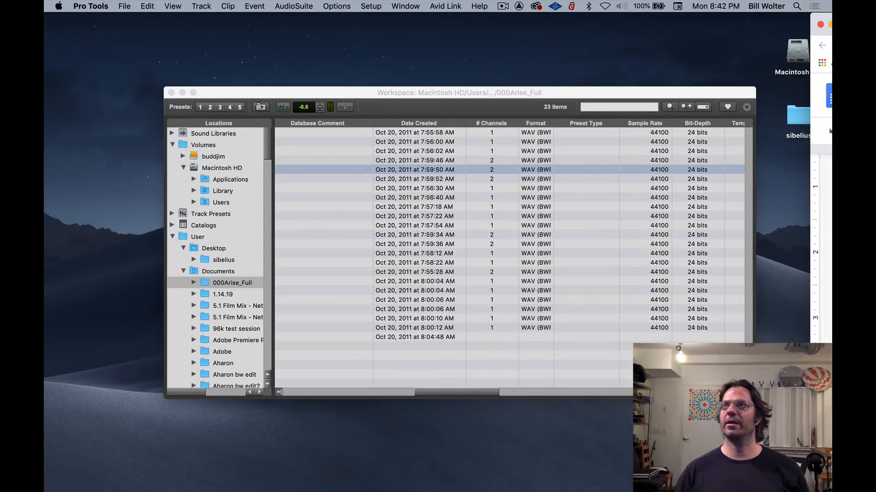
# Step: Switch to the browser, preview the edited excerpt of Arise's 'Run Run Run', stop it, and return to Pro Tools
pyautogui.moveTo(44, 245); pyautogui.dragTo(748, 29)
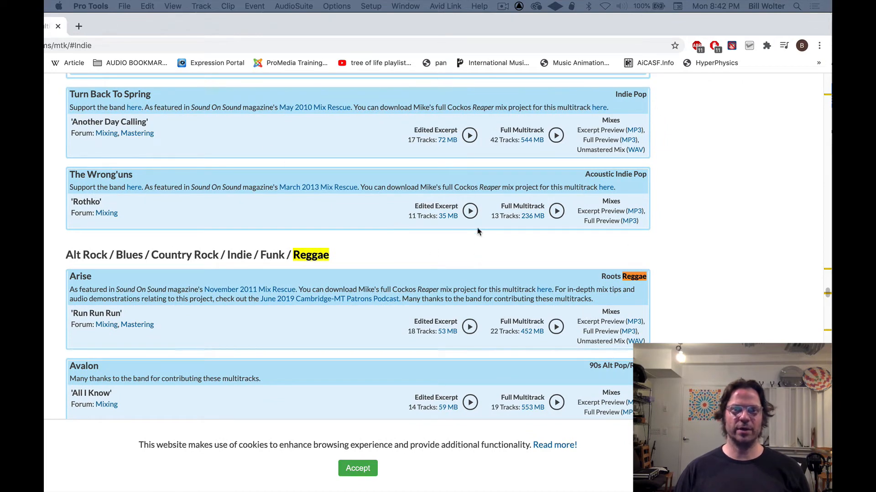
pyautogui.click(470, 328)
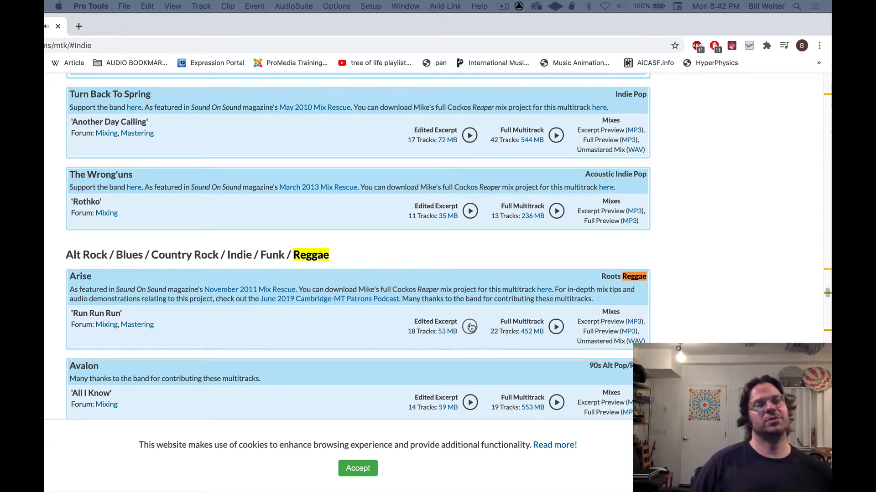
pyautogui.click(470, 327)
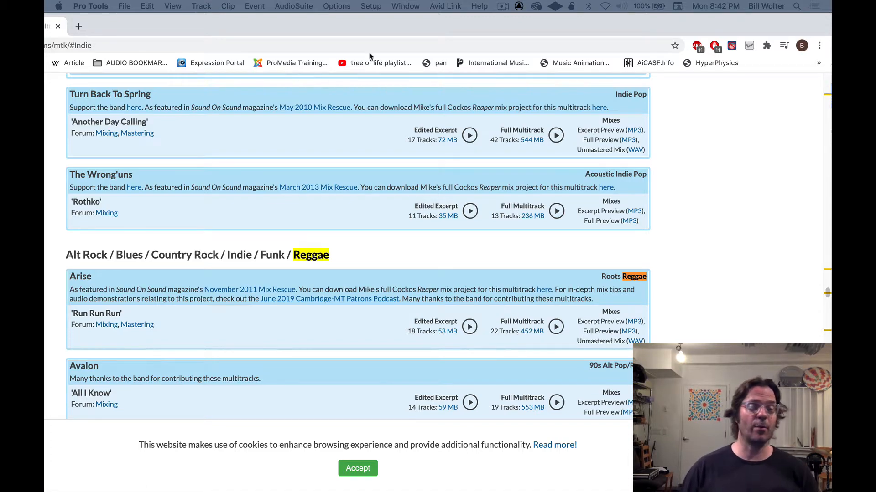
pyautogui.moveTo(209, 32); pyautogui.dragTo(542, 1)
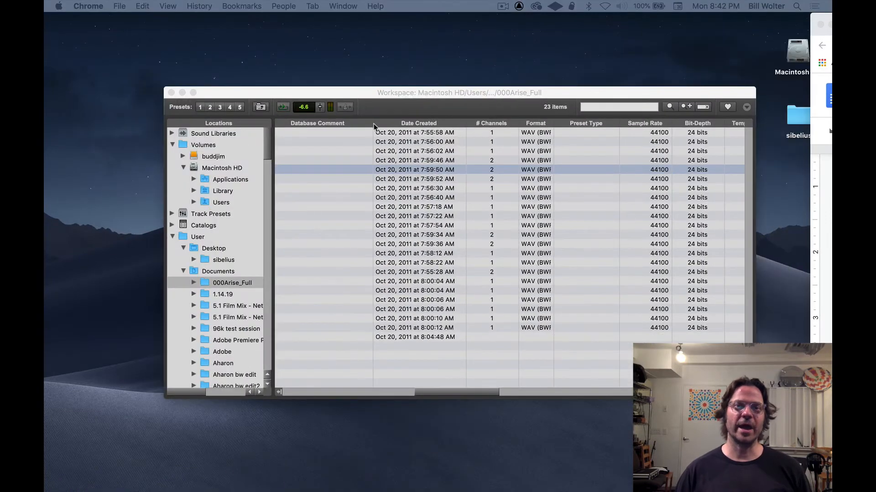
# Step: Move the Workspace window aside, look through the audio files in the Finder's 000Arise_Full folder, and return to the Workspace browser
pyautogui.moveTo(409, 95); pyautogui.dragTo(402, 123)
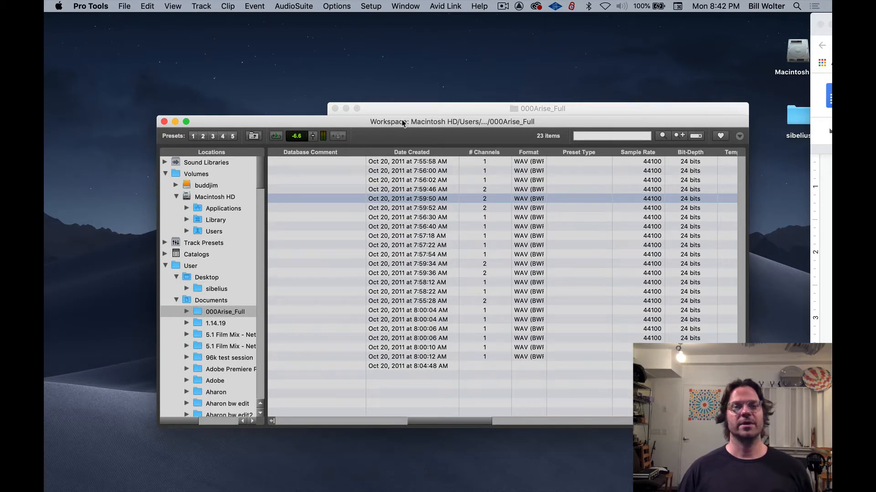
pyautogui.moveTo(403, 123); pyautogui.dragTo(359, 63)
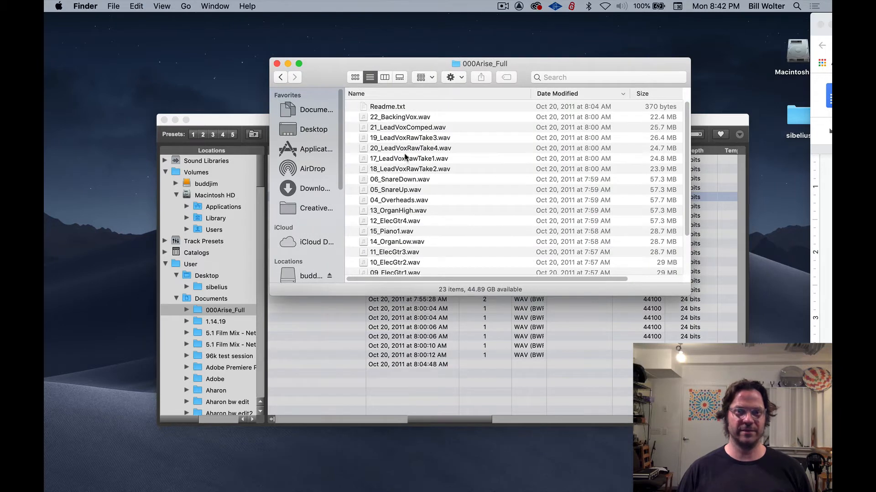
pyautogui.scroll(-3, 405, 157)
pyautogui.scroll(3, 405, 157)
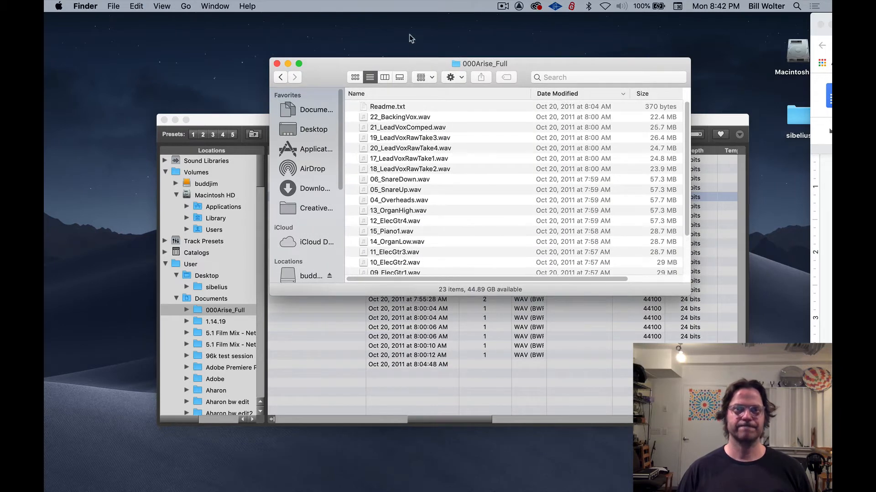
pyautogui.click(254, 120)
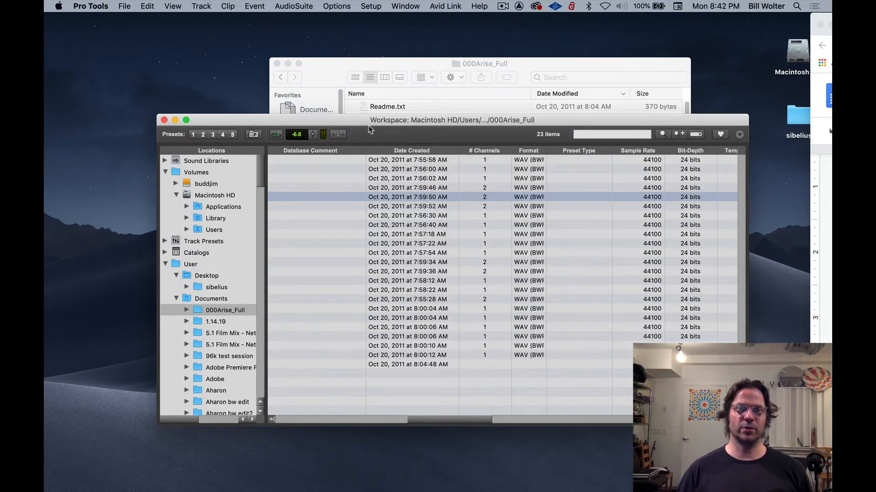
# Step: Examine the channel count, format, sample rate and bit depth of the 000Arise_Full audio files in the Workspace browser
pyautogui.moveTo(369, 126)
pyautogui.mouseDown()
pyautogui.moveTo(374, 147)
pyautogui.moveTo(346, 124)
pyautogui.moveTo(367, 129)
pyautogui.mouseUp()
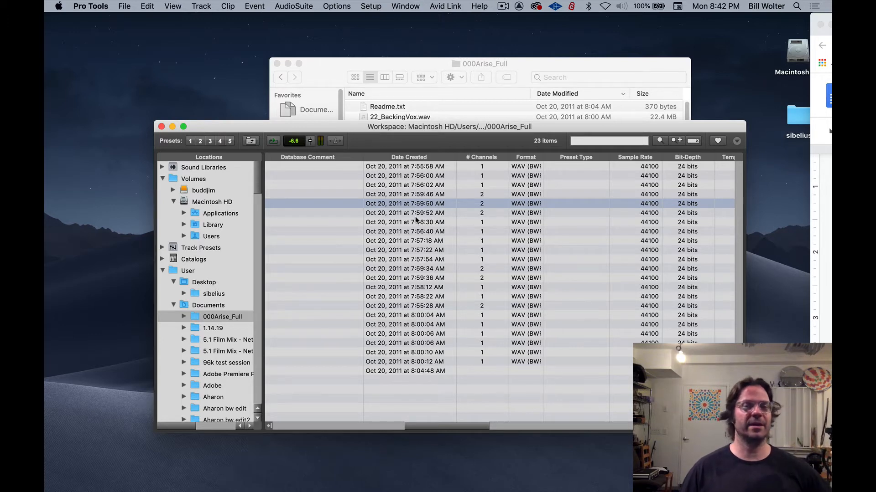
pyautogui.moveTo(439, 425); pyautogui.dragTo(267, 429)
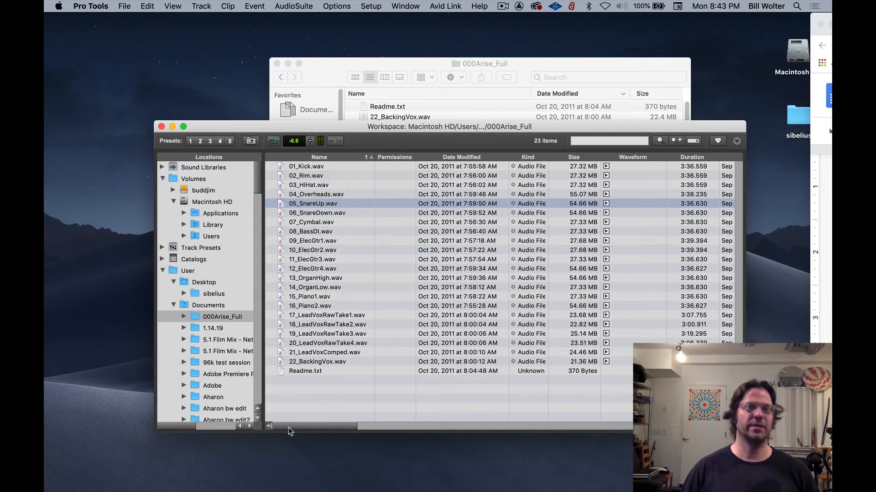
pyautogui.moveTo(288, 428); pyautogui.dragTo(474, 402)
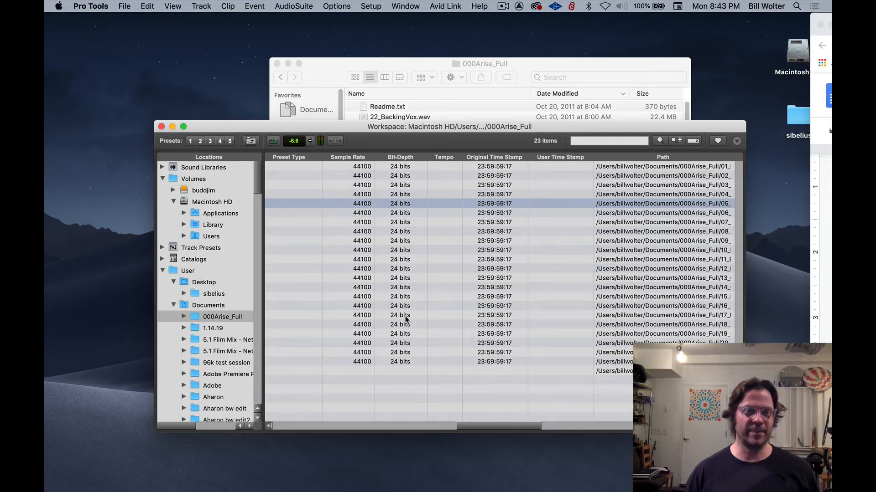
pyautogui.moveTo(479, 424); pyautogui.dragTo(455, 421)
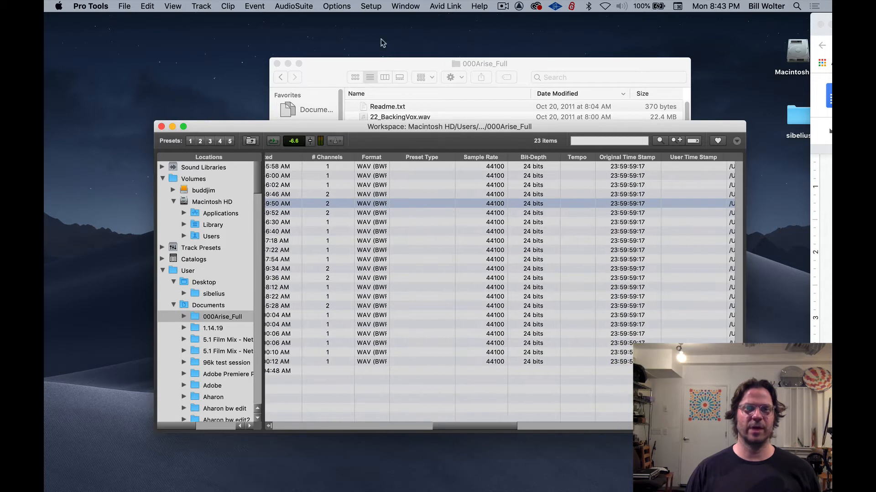
pyautogui.click(405, 7)
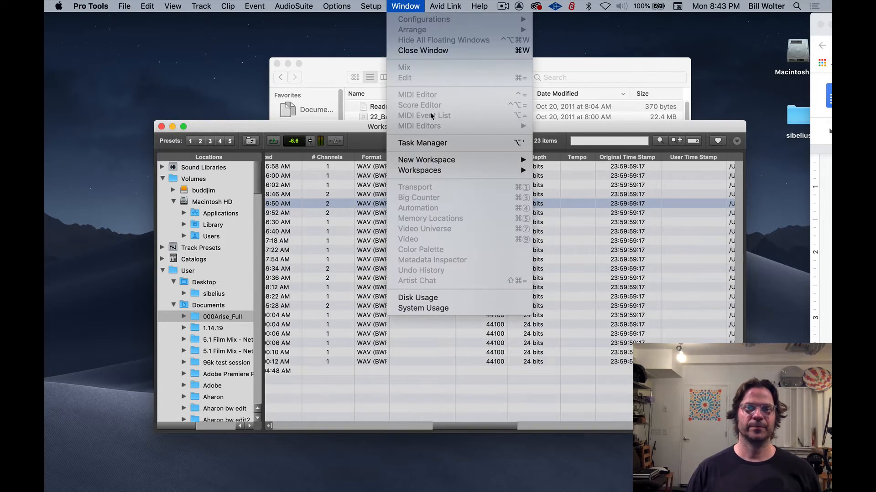
pyautogui.moveTo(524, 158)
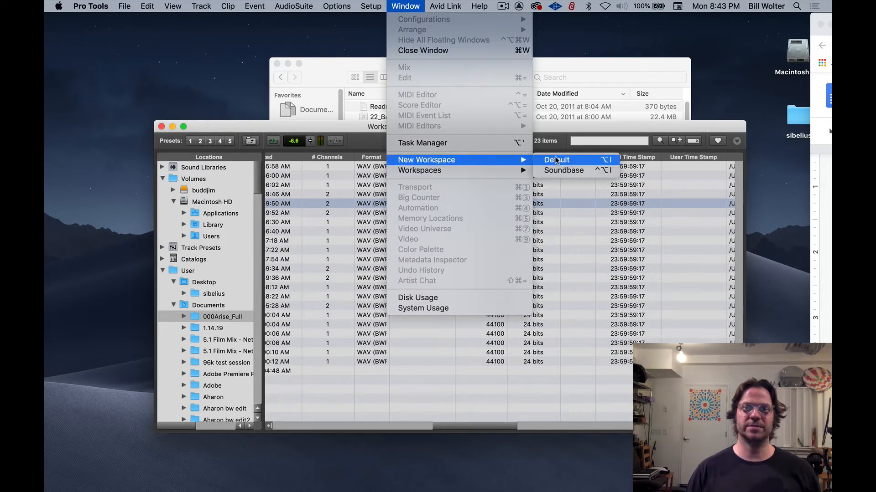
pyautogui.click(573, 236)
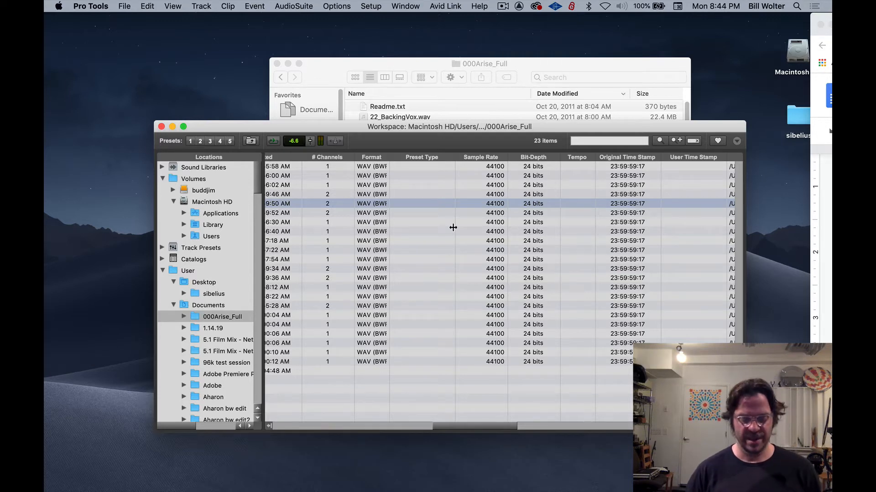
# Step: Create a new local session at a 44.1 kHz sample rate, named with the student's surname followed by "_as_mix"
pyautogui.press('super+n')
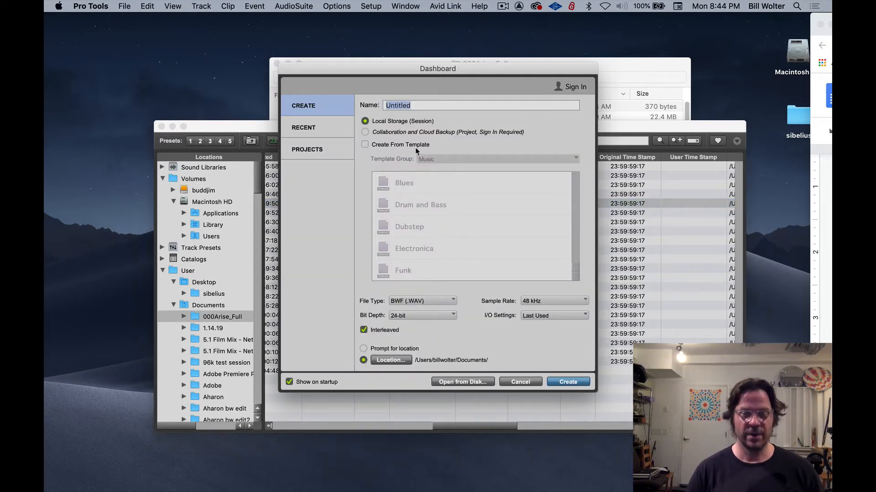
pyautogui.write('wold')
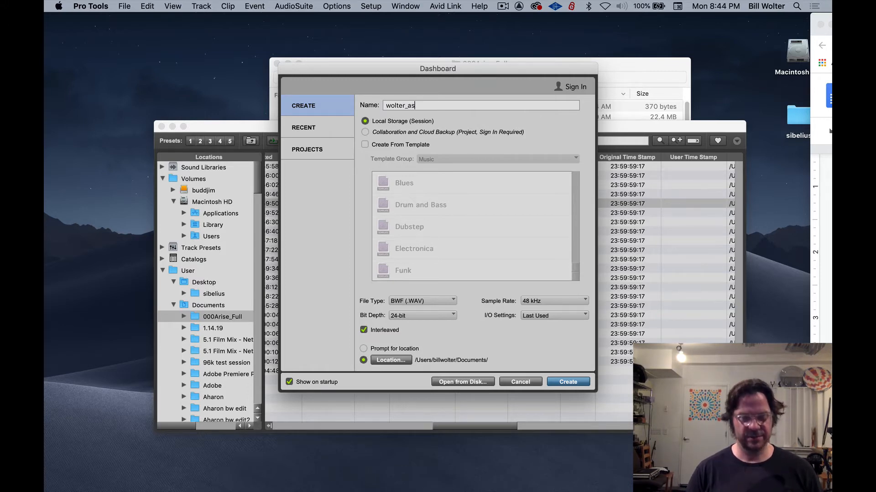
pyautogui.write('er_as_mix')
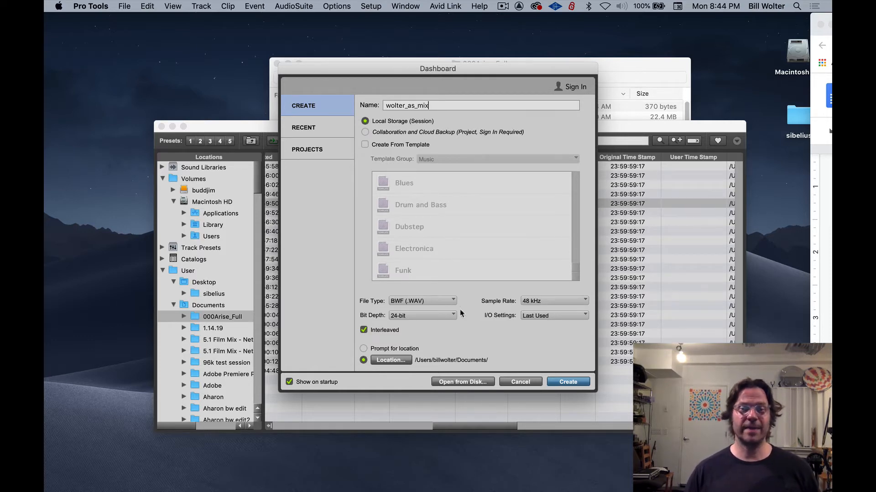
pyautogui.click(536, 304)
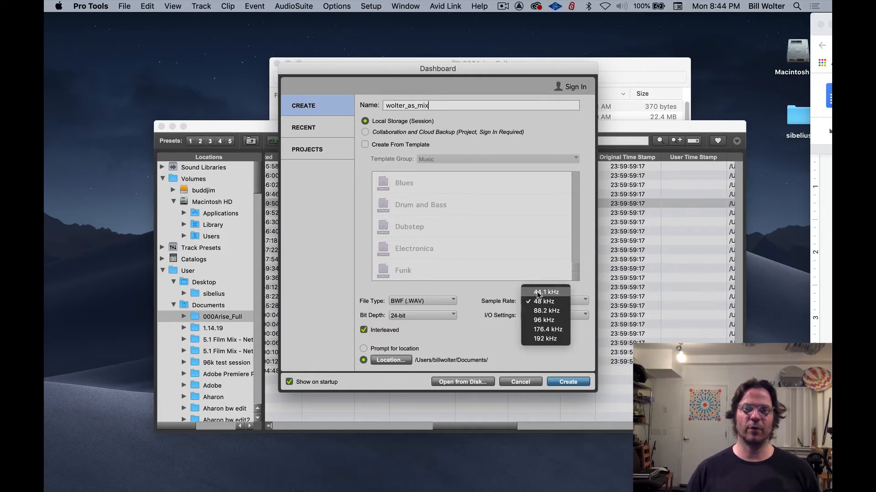
pyautogui.click(541, 293)
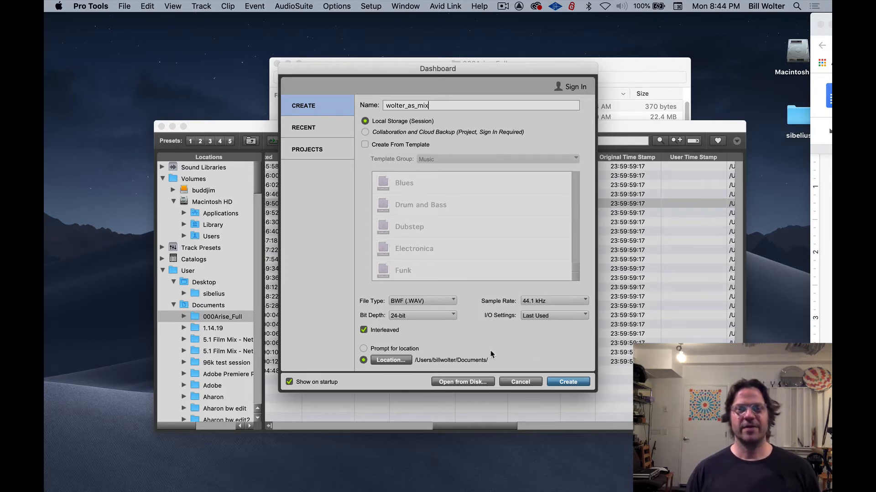
pyautogui.click(576, 382)
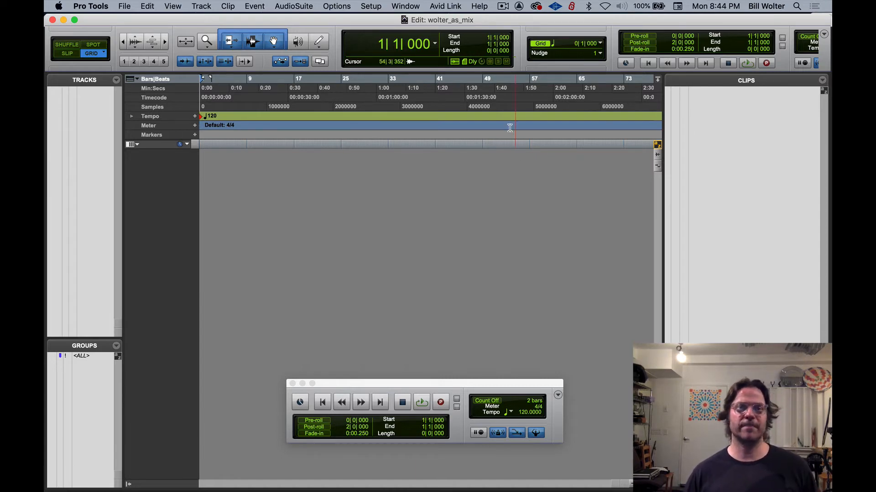
# Step: Restore the Edit window from its maximized size and enlarge it to nearly fill the screen
pyautogui.doubleClick(393, 19)
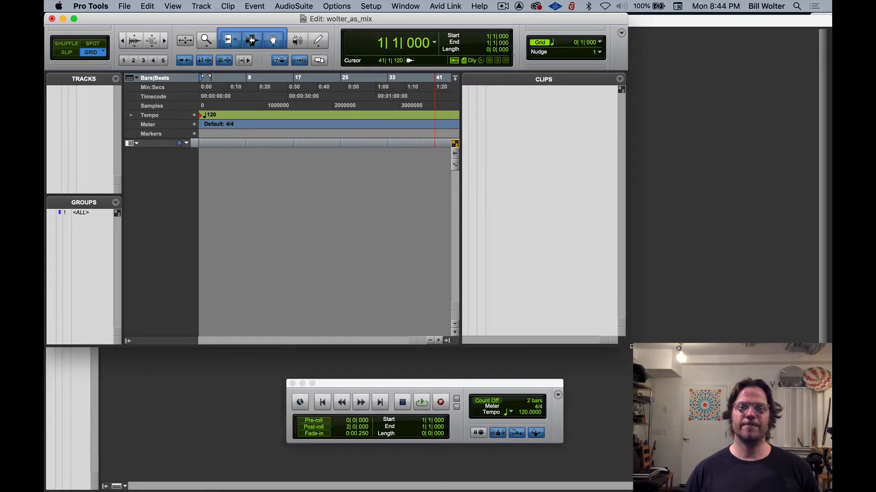
pyautogui.moveTo(626, 341); pyautogui.dragTo(830, 474)
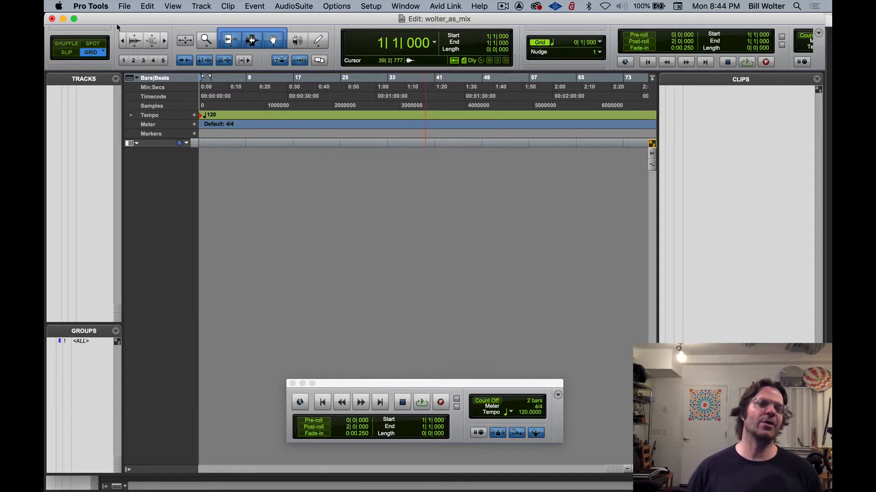
# Step: Start an audio import into the session and browse to the Documents folder
pyautogui.click(120, 10)
pyautogui.moveTo(168, 177)
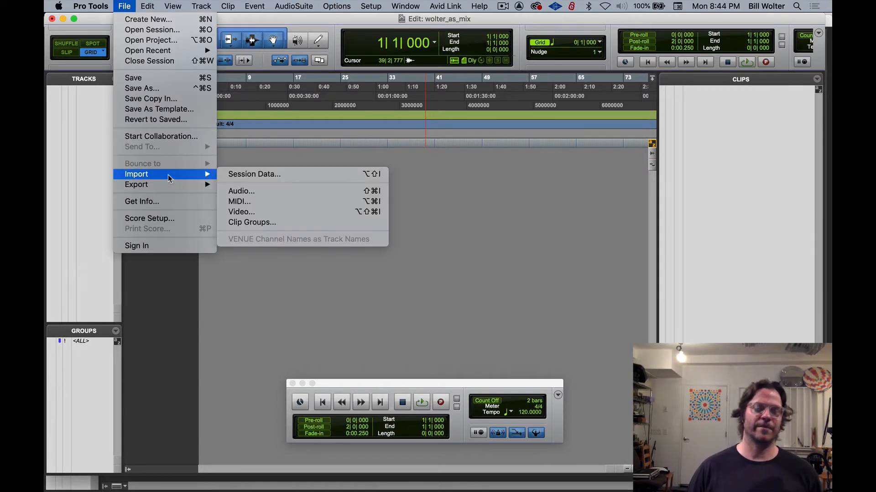
pyautogui.click(242, 191)
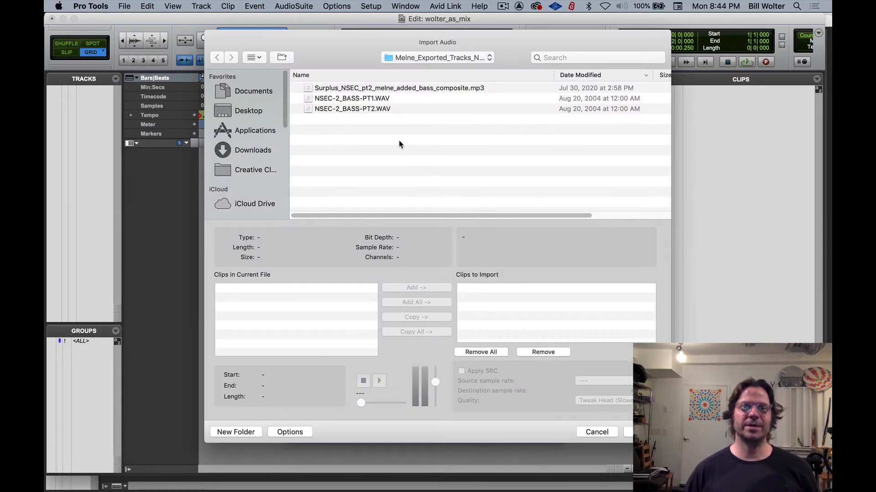
pyautogui.press('super+Up')
pyautogui.press('super+Up')
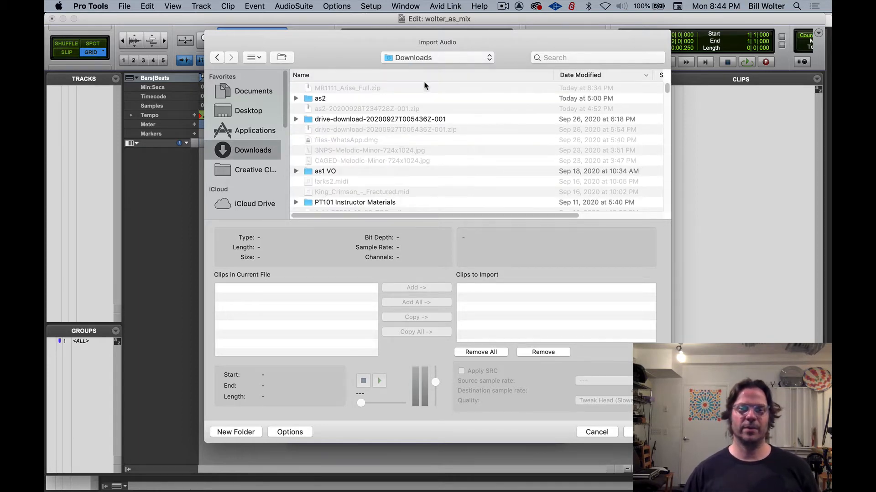
pyautogui.press('super+Up')
pyautogui.press('Down')
pyautogui.press('super+Down')
pyautogui.press('Down')
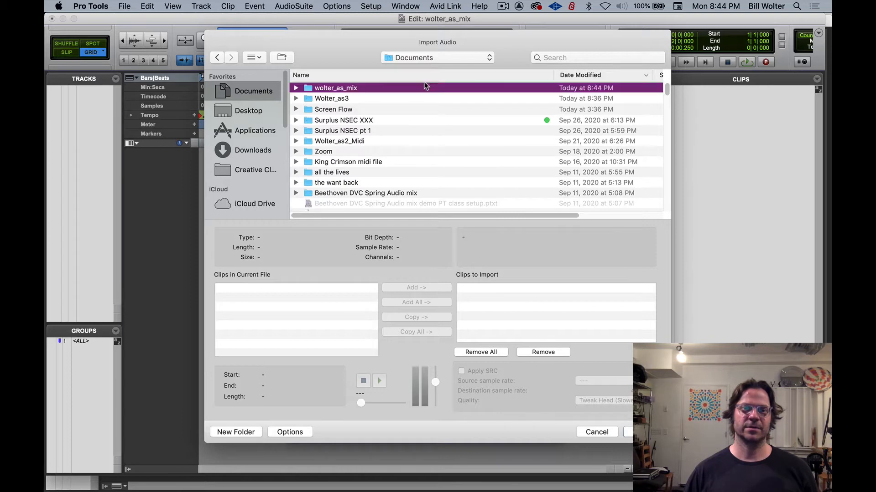
pyautogui.press('Down')
# Step: Sort the Documents folder by name and open the 000Arise_Full folder
pyautogui.click(344, 76)
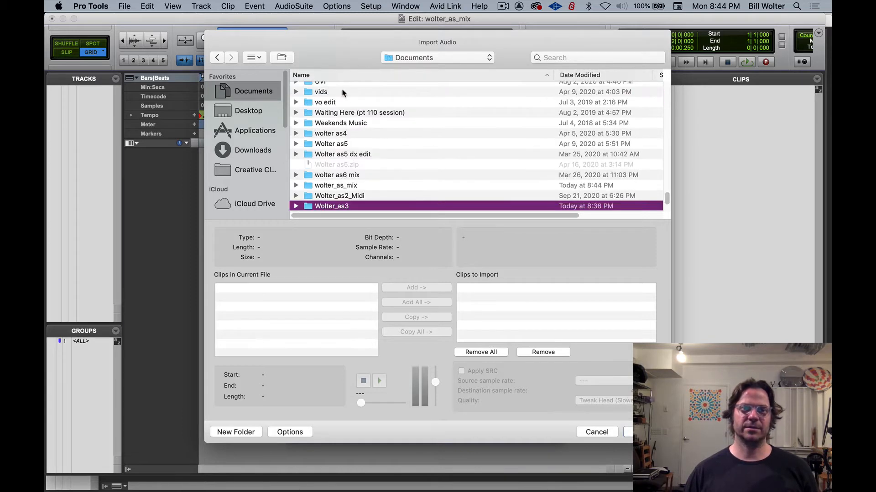
pyautogui.scroll(15, 343, 92)
pyautogui.click(335, 88)
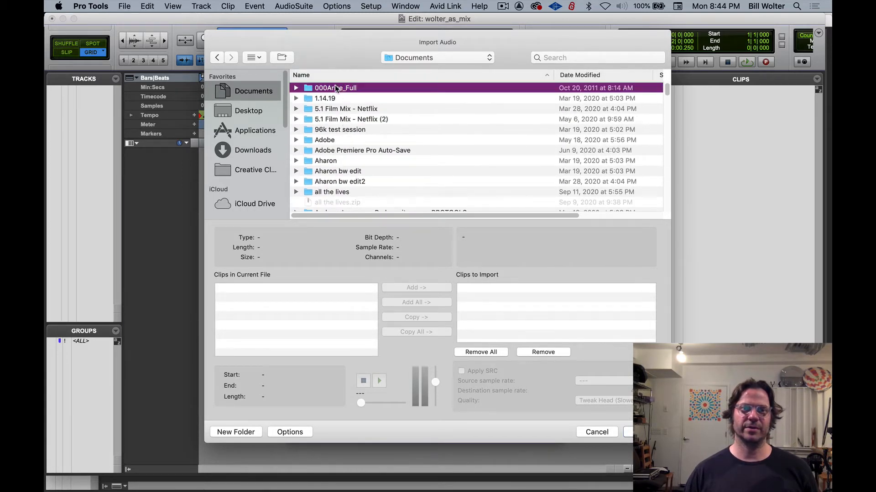
pyautogui.doubleClick(335, 88)
# Step: Select 01_Kick.wav through 22_BackingVox.wav and import them as copies into the session's Audio Files folder
pyautogui.click(343, 89)
pyautogui.scroll(-5, 360, 149)
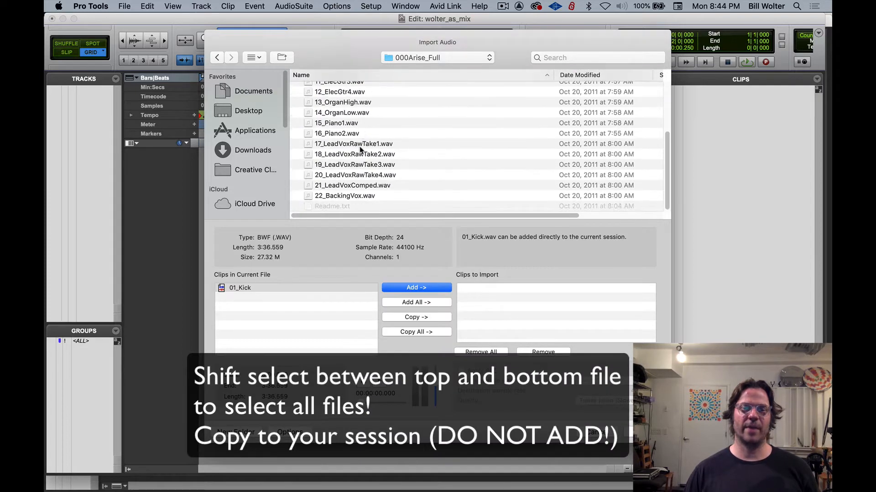
pyautogui.keyDown('shift'); pyautogui.click(352, 197); pyautogui.keyUp('shift')
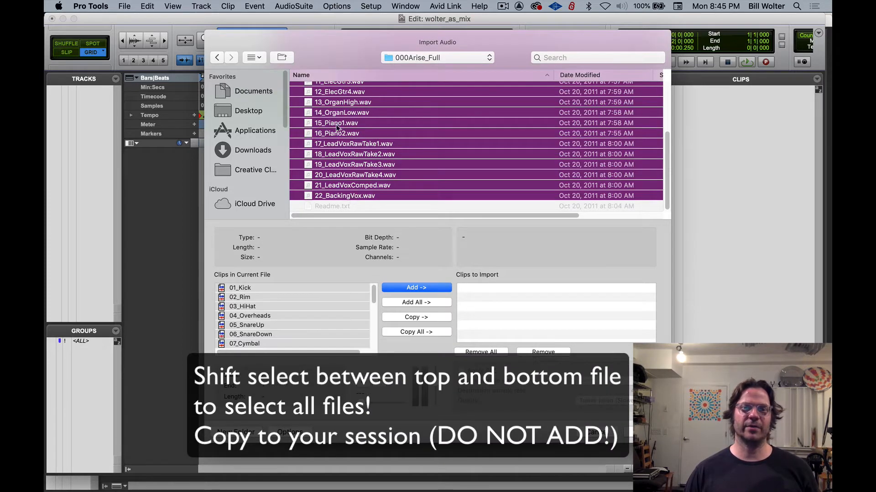
pyautogui.scroll(5, 331, 112)
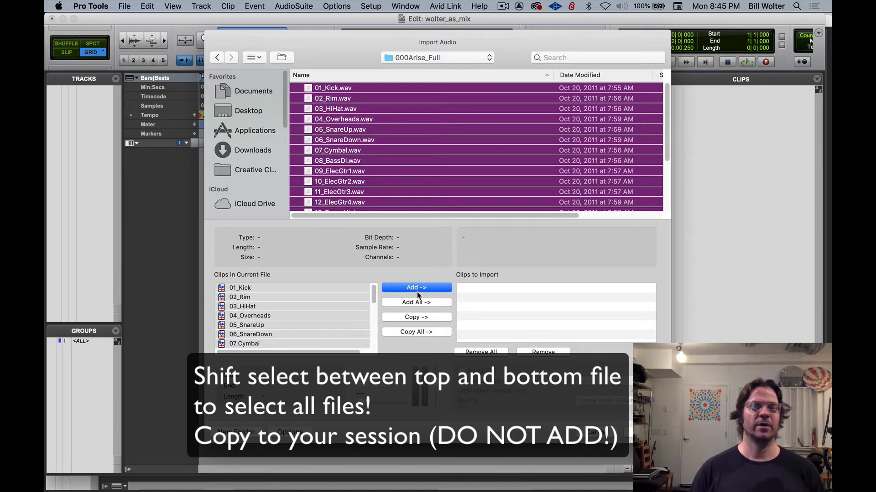
pyautogui.click(411, 321)
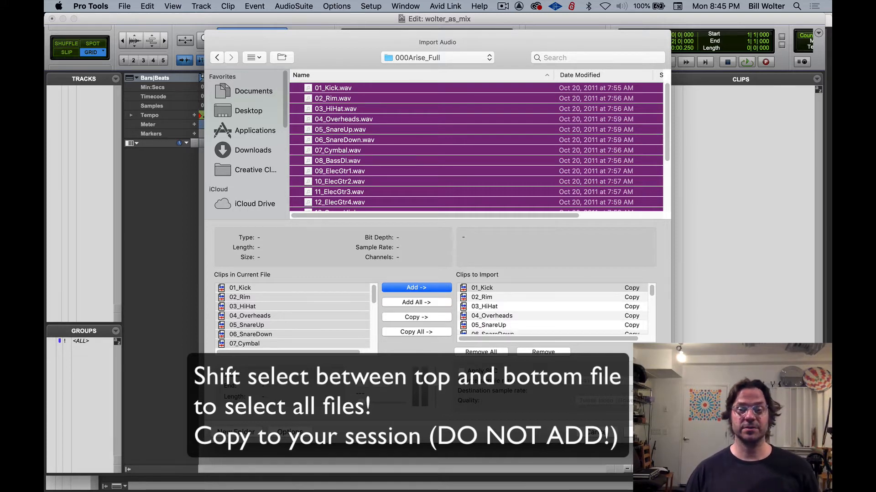
pyautogui.click(629, 432)
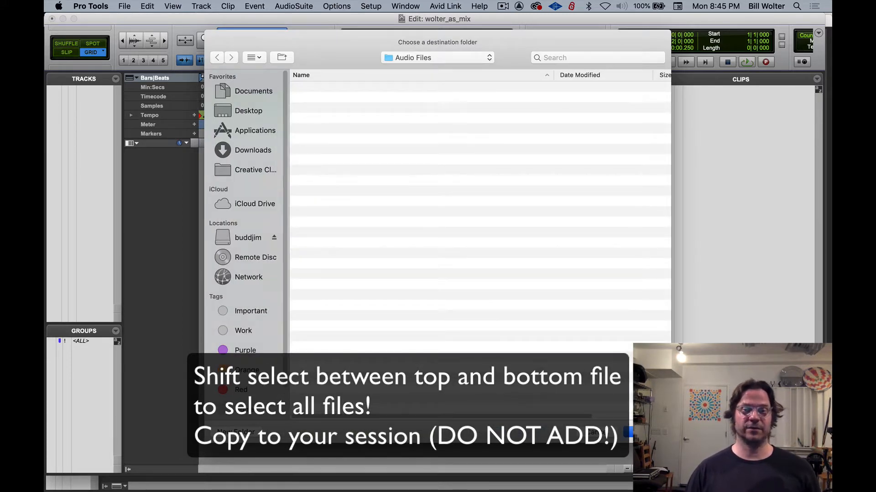
pyautogui.press('Return')
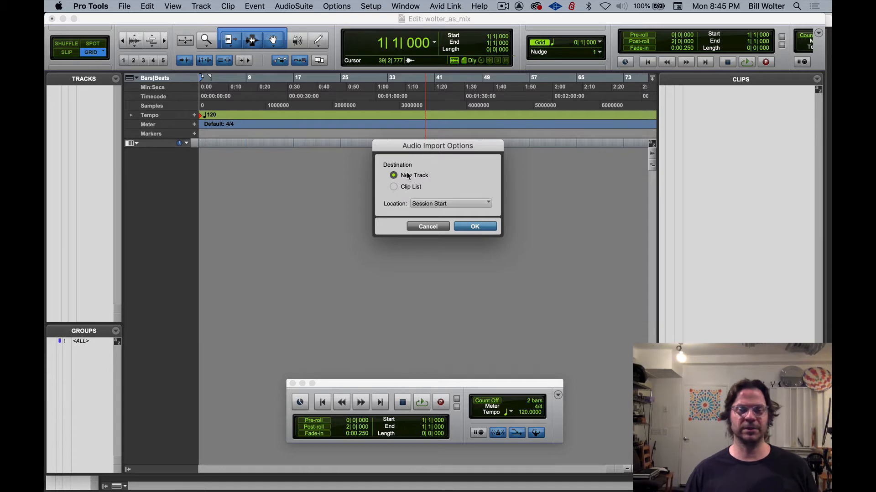
# Step: Place the imported audio on new tracks at Session Start and fit the entire session in the Edit window
pyautogui.click(475, 228)
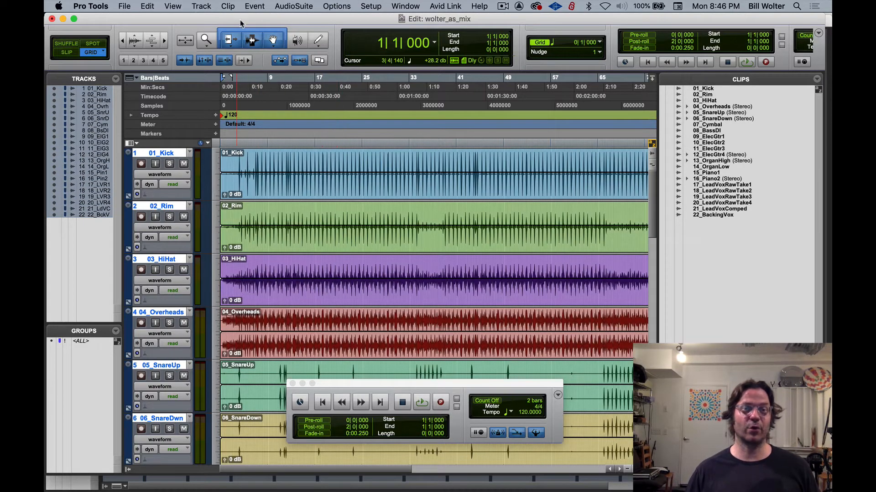
pyautogui.doubleClick(206, 40)
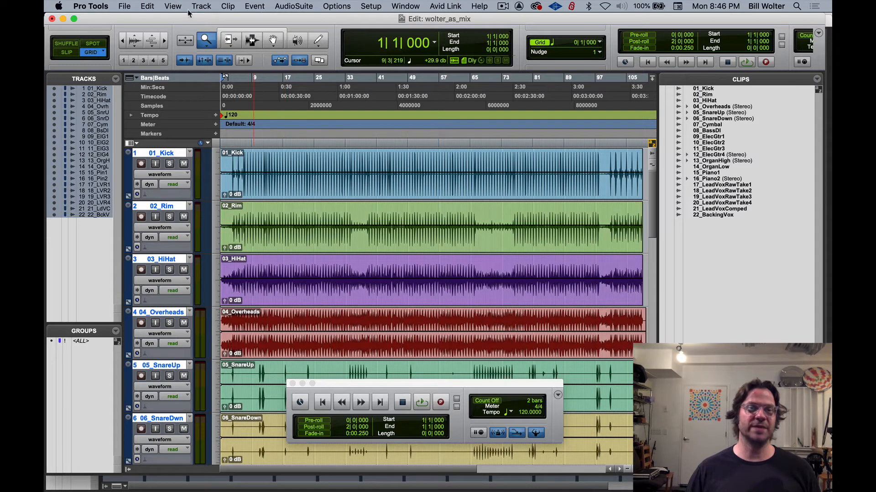
# Step: Enlarge the waveform height and zoom in on the timeline around bar 40, and restore the full-session view
pyautogui.press('super+alt+bracketright')
pyautogui.press('super+alt+bracketright')
pyautogui.press('super+alt+bracketright')
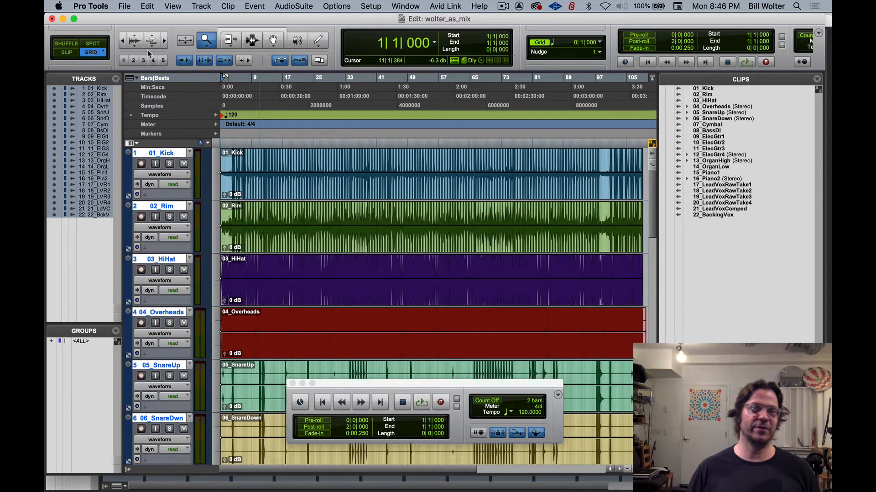
pyautogui.click(374, 118)
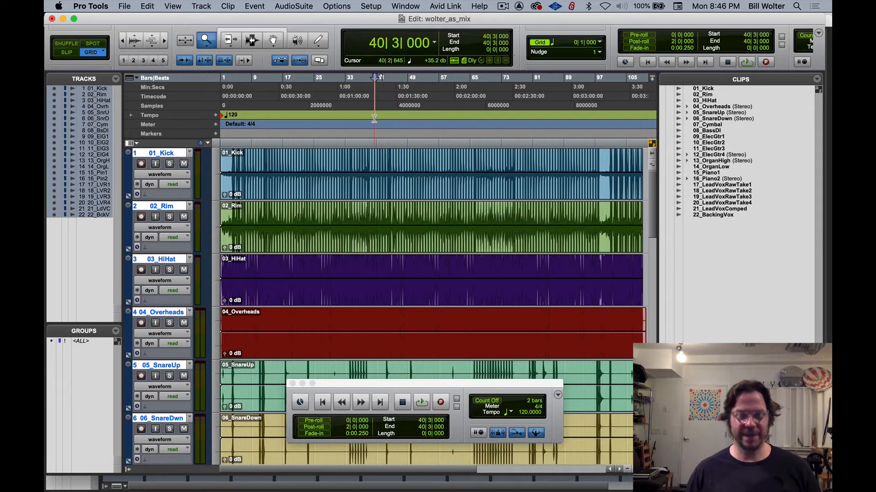
pyautogui.press('super+bracketright')
pyautogui.press('super+bracketright')
pyautogui.press('super+bracketright')
pyautogui.press('super+bracketright')
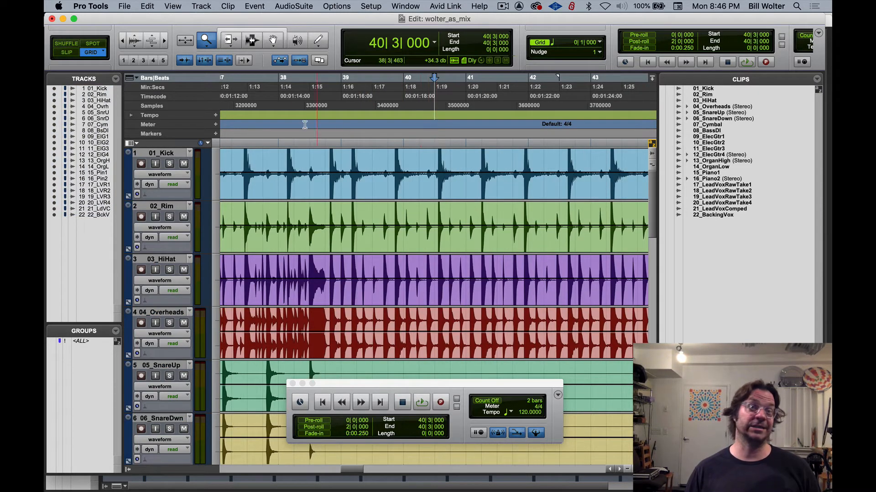
pyautogui.doubleClick(206, 41)
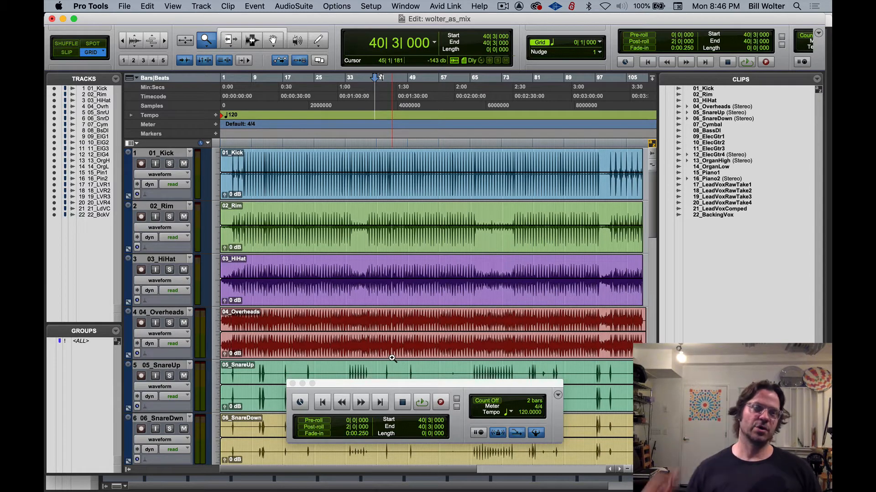
# Step: Look through the imported tracks and select the drum tracks 01_Kick through 07_Cymbal
pyautogui.scroll(-15, 353, 292)
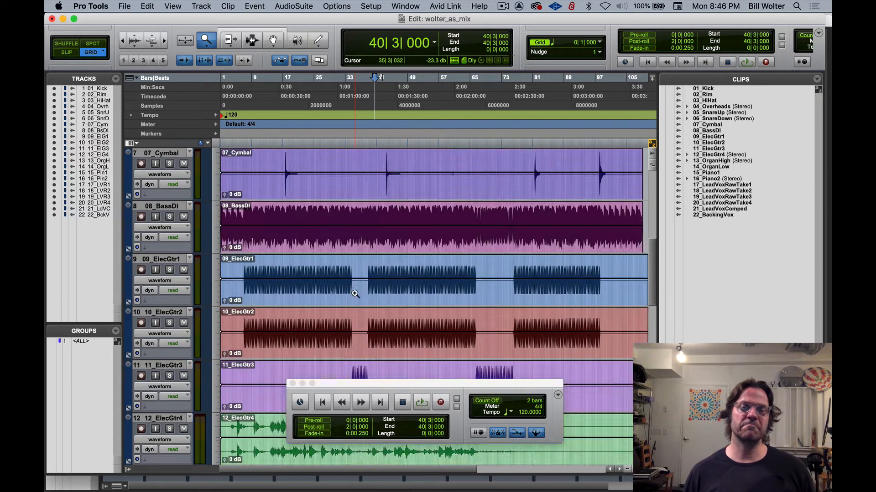
pyautogui.scroll(15, 355, 294)
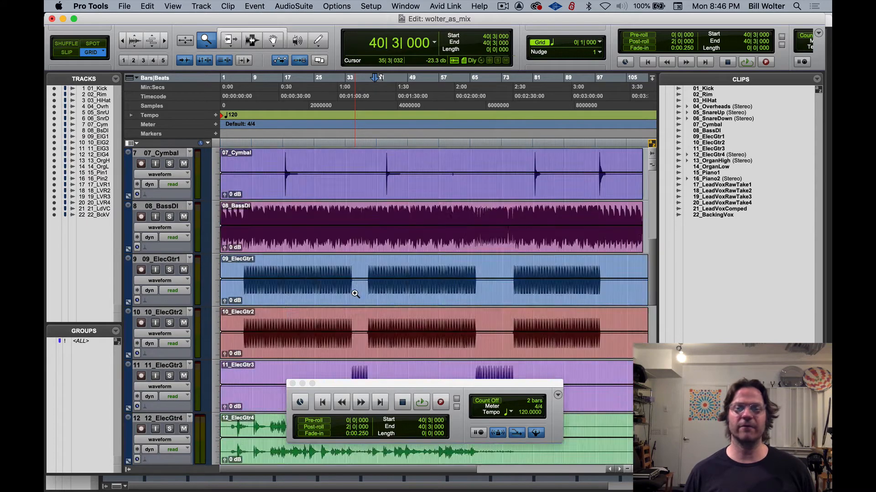
pyautogui.scroll(-15, 354, 294)
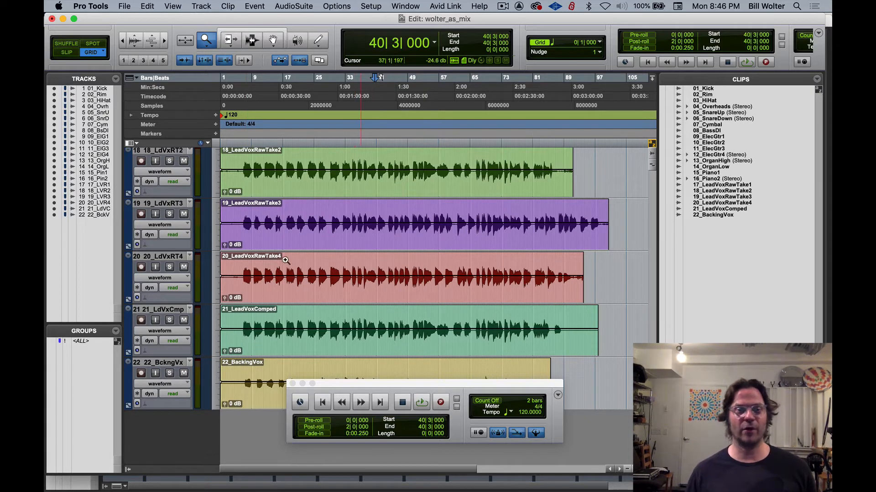
pyautogui.scroll(15, 259, 251)
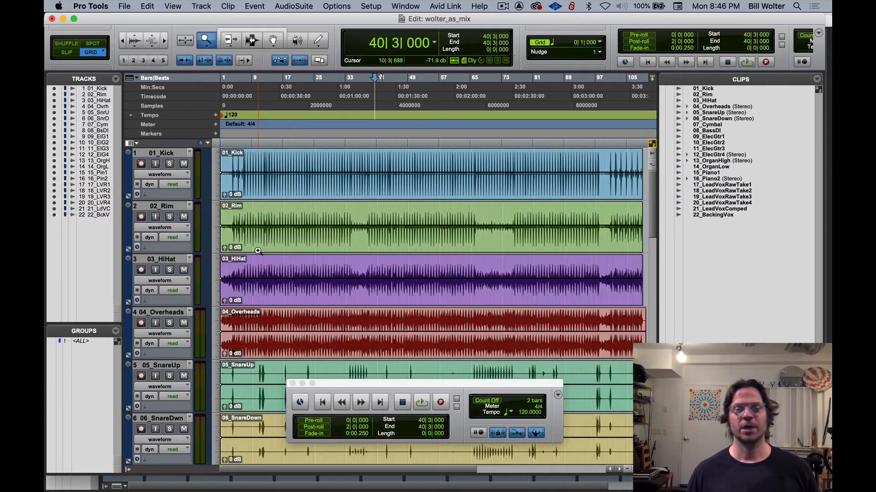
pyautogui.click(160, 154)
pyautogui.scroll(-2, 172, 339)
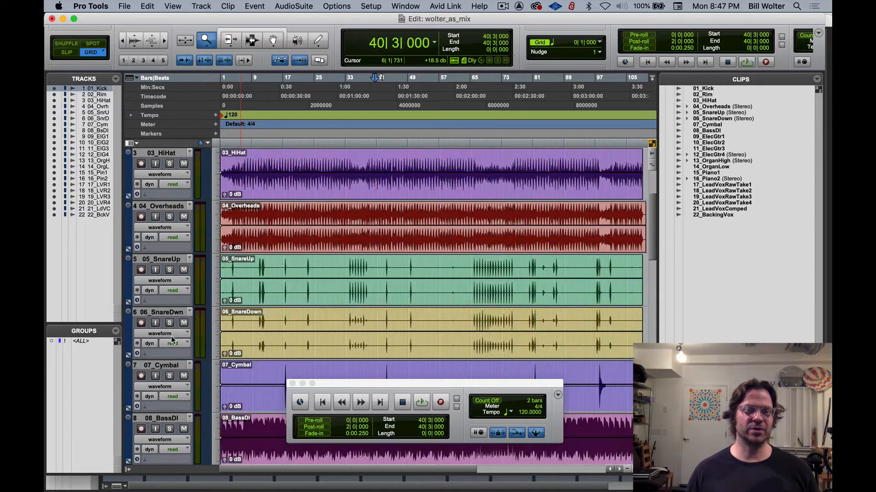
pyautogui.scroll(2, 169, 250)
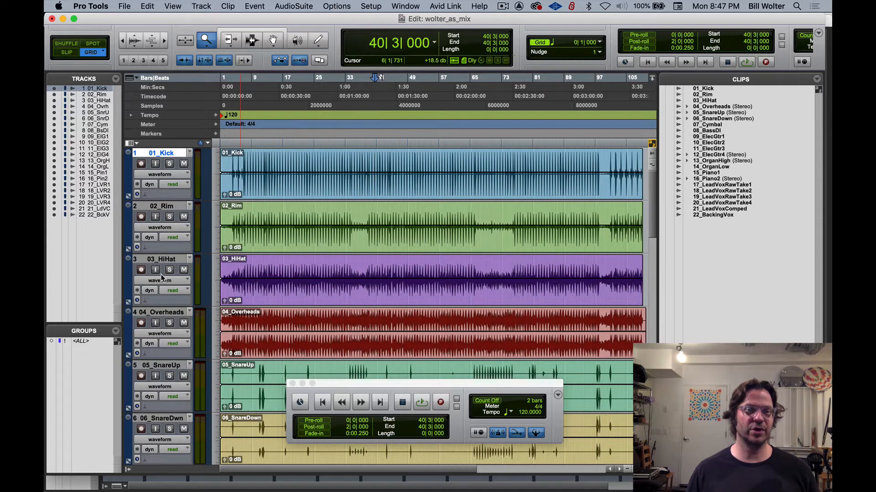
pyautogui.scroll(-1, 162, 280)
pyautogui.scroll(-1, 171, 324)
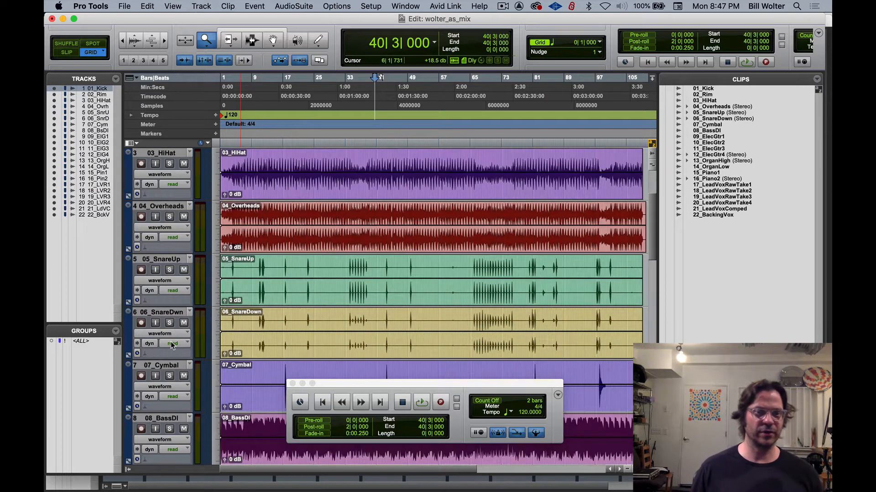
pyautogui.scroll(-1, 172, 345)
pyautogui.keyDown('shift'); pyautogui.click(167, 315); pyautogui.keyUp('shift')
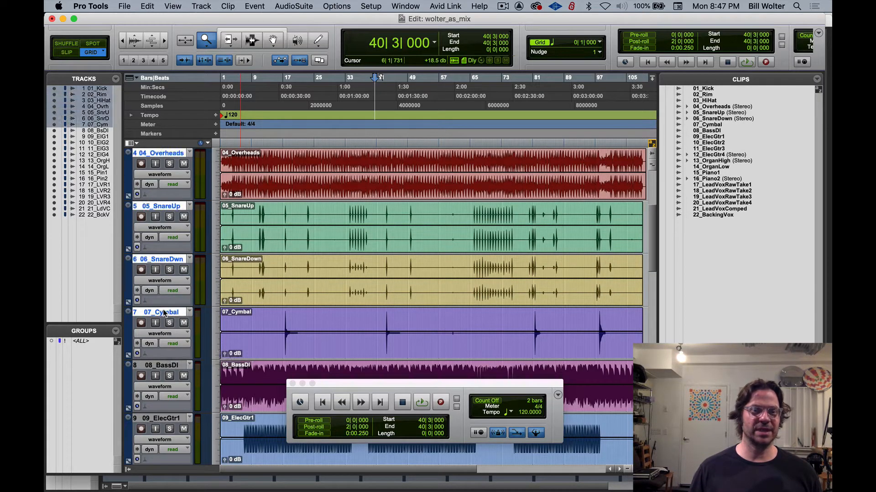
# Step: Toggle the selection of the 07_Cymbal track alone and of all tracks at once
pyautogui.click(166, 315)
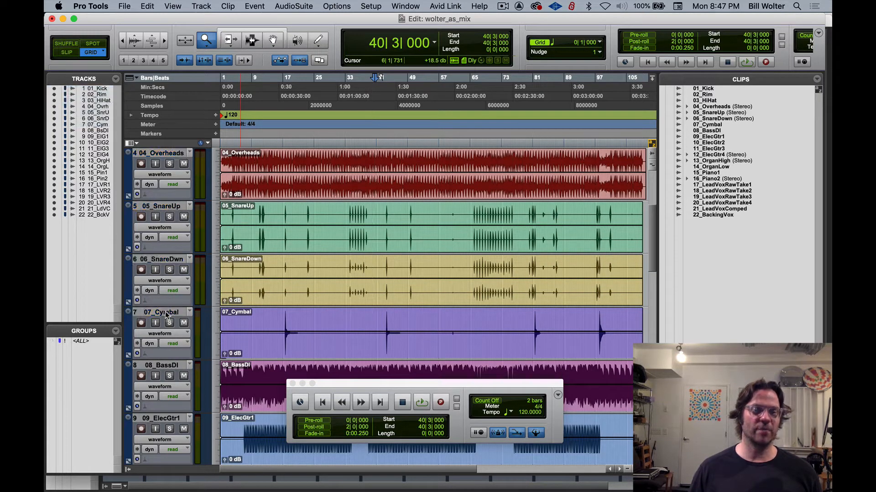
pyautogui.click(166, 315)
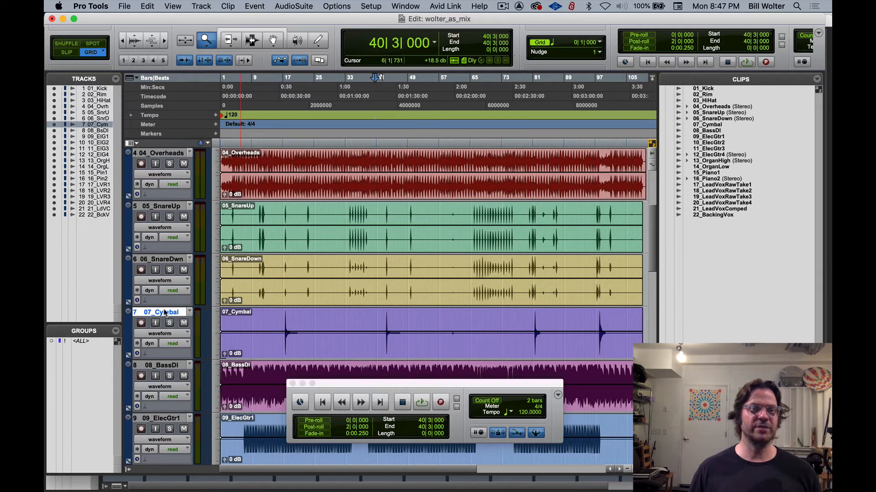
pyautogui.keyDown('alt'); pyautogui.click(156, 313); pyautogui.keyUp('alt')
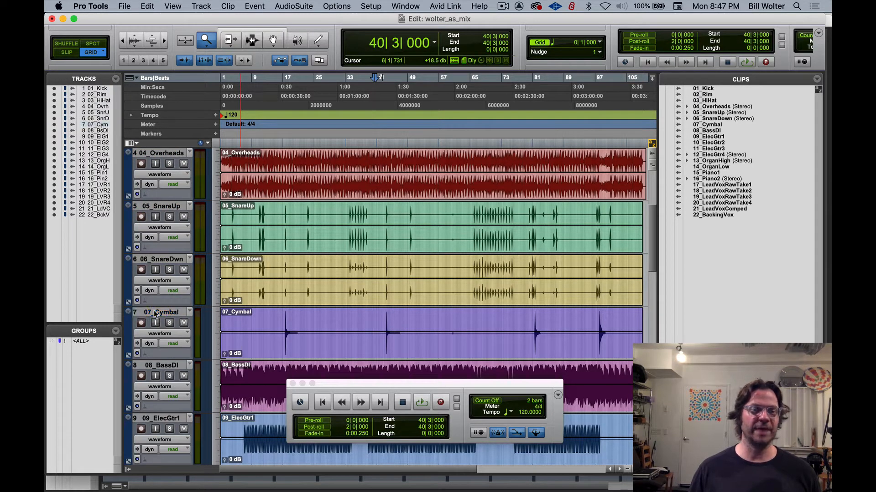
pyautogui.keyDown('alt'); pyautogui.click(157, 313); pyautogui.keyUp('alt')
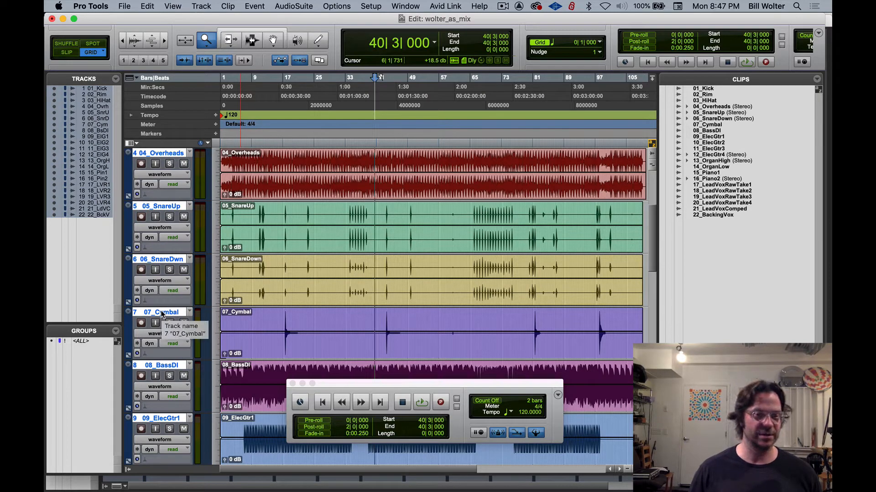
pyautogui.keyDown('alt'); pyautogui.click(162, 314); pyautogui.keyUp('alt')
# Step: Select the range of drum tracks from 07_Cymbal up to 01_Kick
pyautogui.click(162, 314)
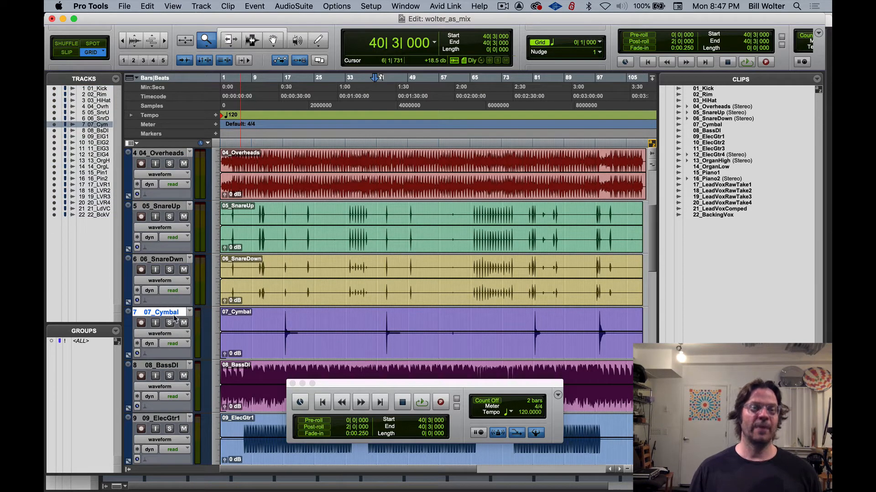
pyautogui.scroll(1, 163, 318)
pyautogui.scroll(2, 163, 318)
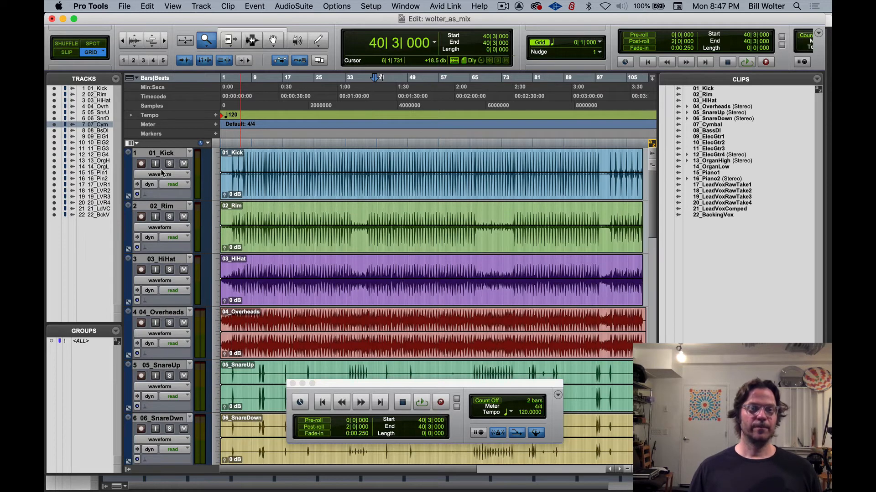
pyautogui.keyDown('shift'); pyautogui.click(156, 154); pyautogui.keyUp('shift')
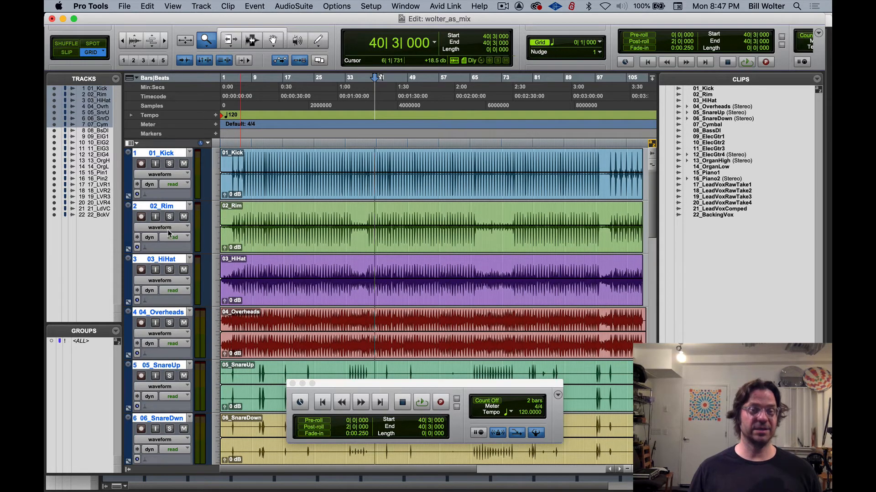
# Step: Open the Color Palette for the selected drum tracks and apply a bright teal track color
pyautogui.scroll(-3, 165, 240)
pyautogui.scroll(-4, 165, 242)
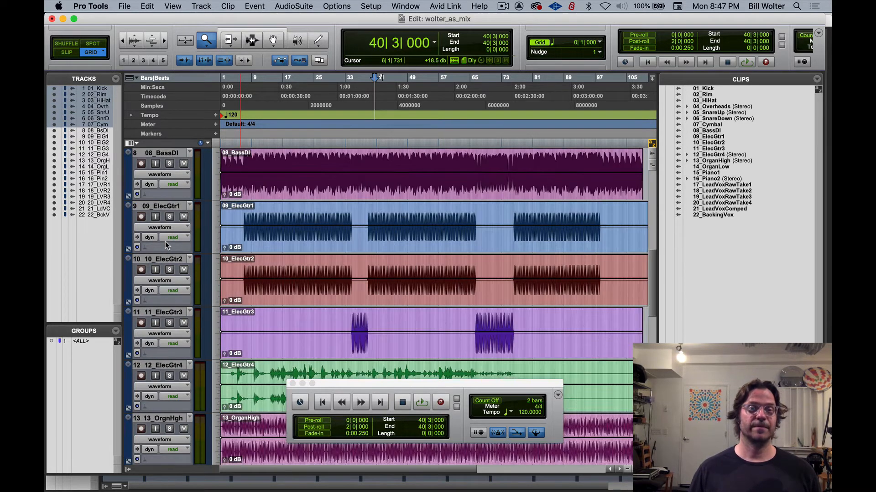
pyautogui.scroll(2, 166, 243)
pyautogui.scroll(-6, 175, 228)
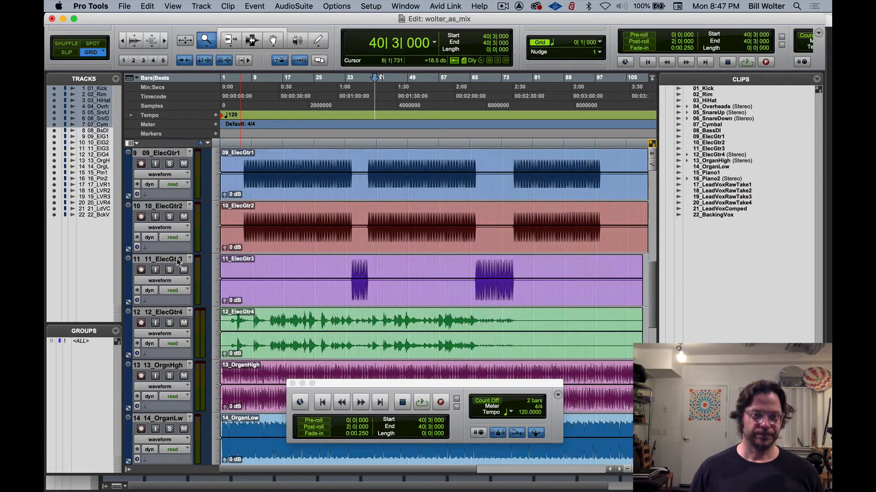
pyautogui.scroll(8, 177, 262)
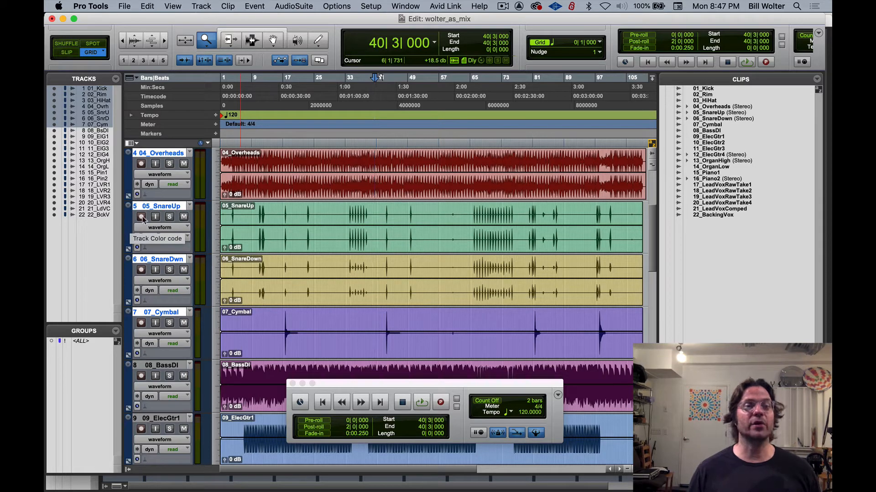
pyautogui.doubleClick(129, 245)
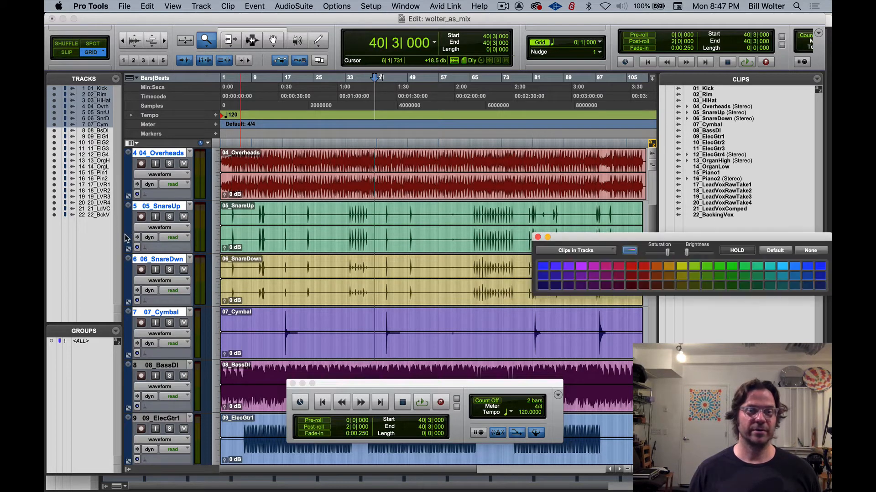
pyautogui.moveTo(694, 245); pyautogui.dragTo(494, 194)
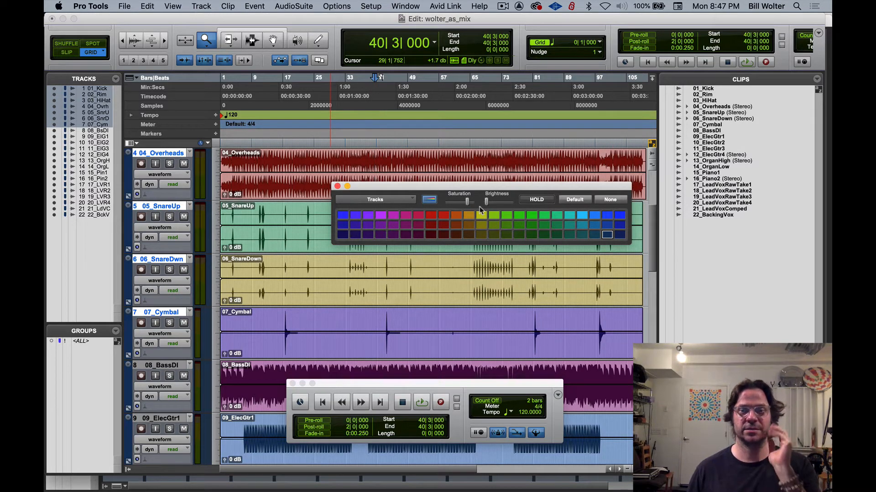
pyautogui.click(571, 217)
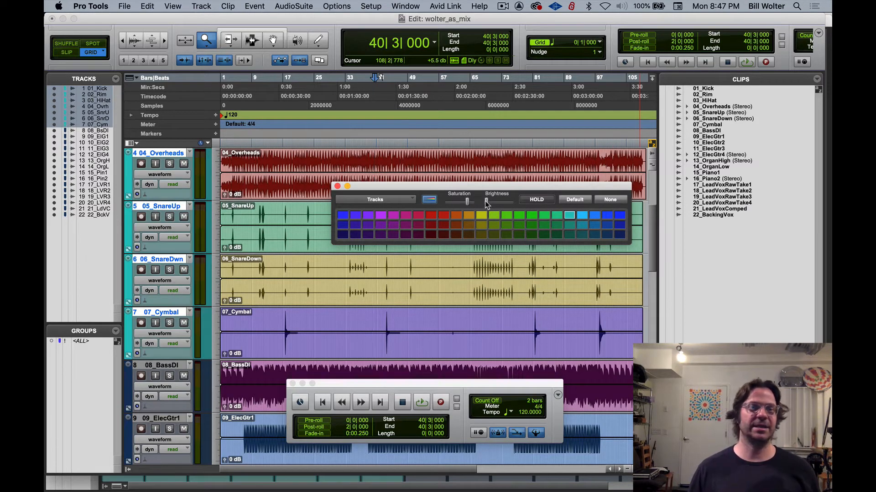
# Step: Switch to the Mix window and turn on applying the track colors to the channel strips
pyautogui.moveTo(365, 185); pyautogui.dragTo(420, 167)
pyautogui.press('super+equal')
pyautogui.click(471, 182)
pyautogui.click(472, 182)
pyautogui.click(472, 183)
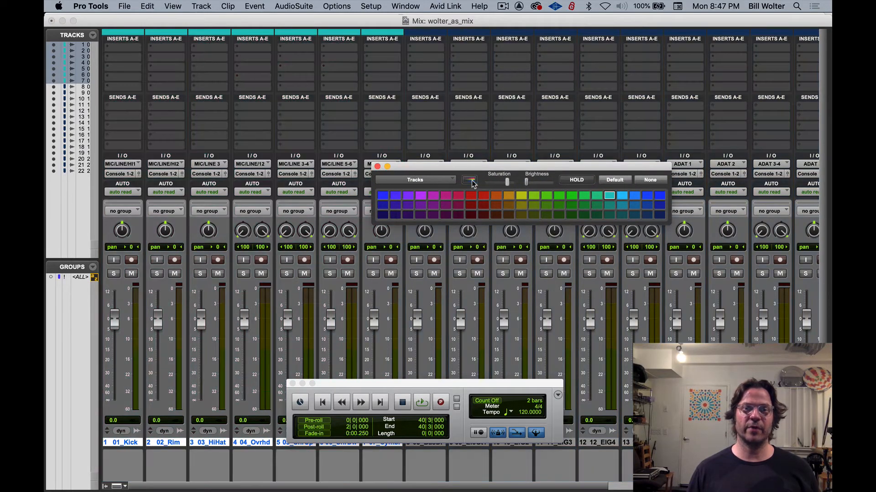
pyautogui.click(471, 181)
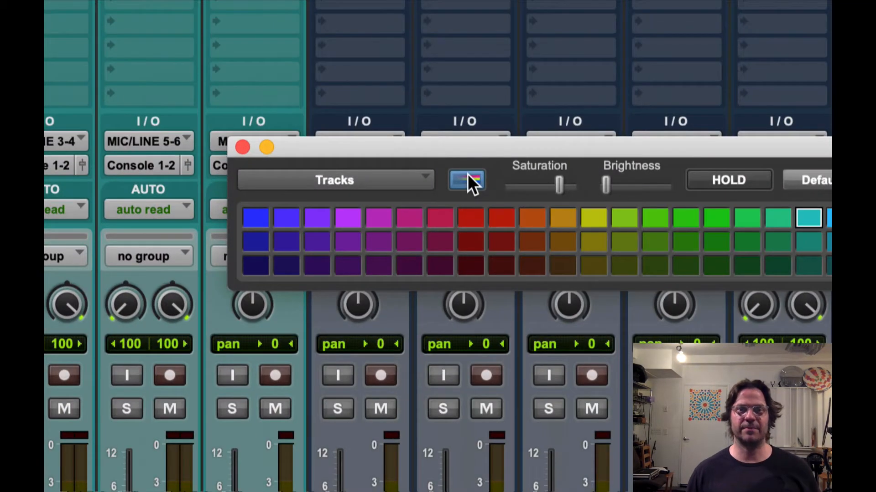
pyautogui.click(471, 181)
pyautogui.click(467, 175)
pyautogui.click(466, 175)
pyautogui.click(467, 175)
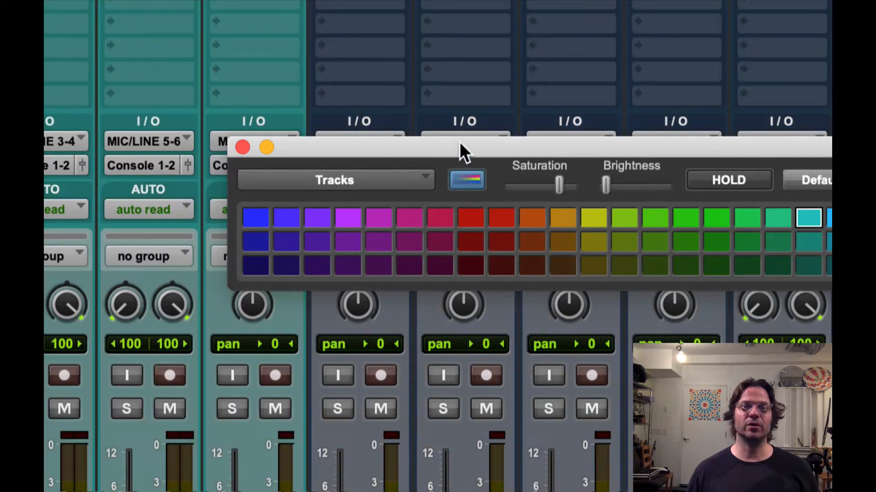
# Step: Raise the channel strip color saturation to nearly maximum and close the Color Palette
pyautogui.moveTo(460, 140); pyautogui.dragTo(334, 175)
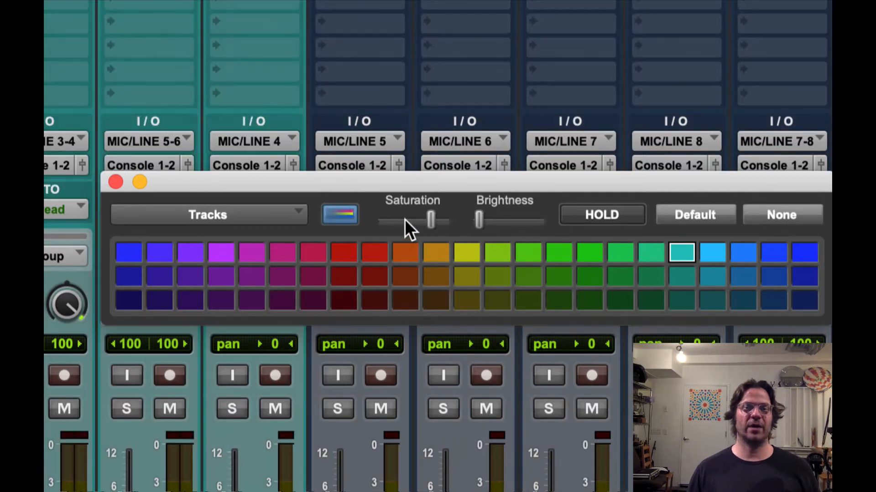
pyautogui.moveTo(404, 220); pyautogui.dragTo(444, 221)
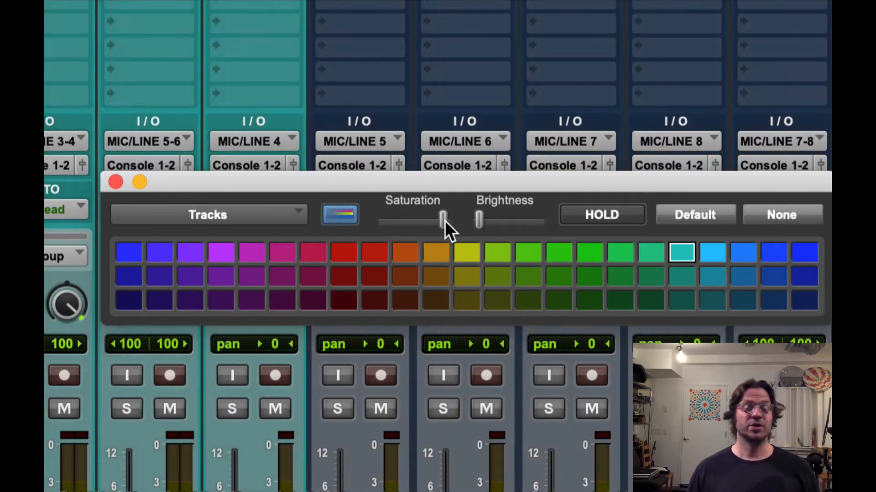
pyautogui.click(115, 182)
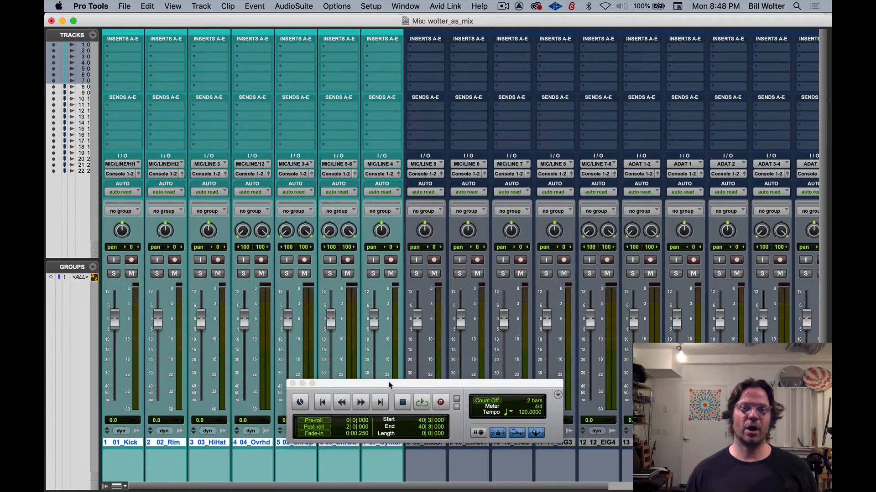
# Step: Move the Transport window off the track names and color the electric guitar tracks 09_ElcGt1 through 12_ElG4 bright orange
pyautogui.moveTo(389, 385); pyautogui.dragTo(210, 296)
pyautogui.click(429, 443)
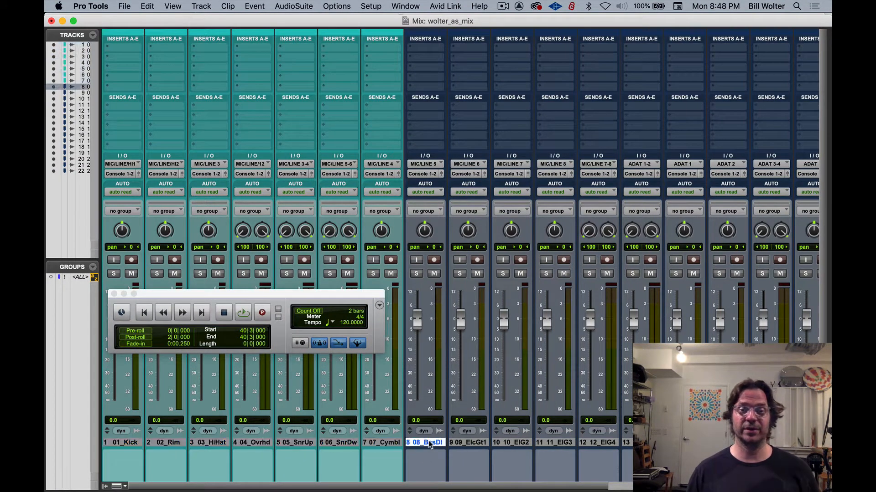
pyautogui.click(472, 442)
pyautogui.hscroll(3, 562, 447)
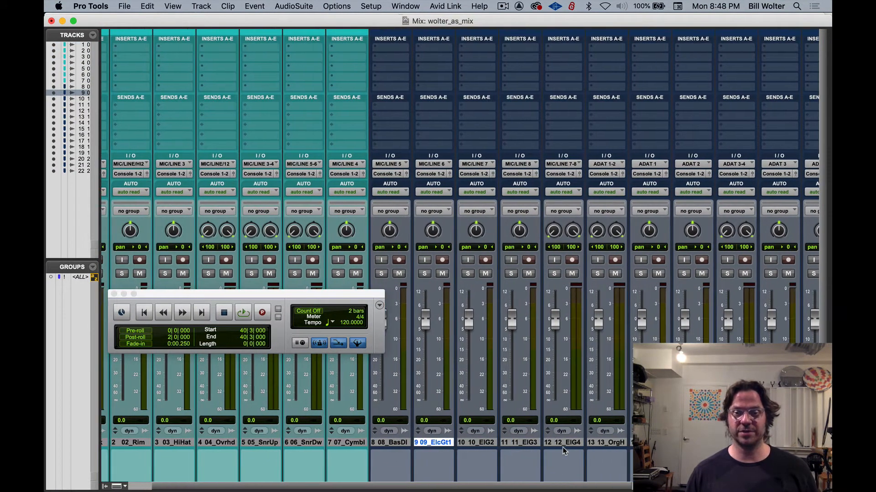
pyautogui.keyDown('shift'); pyautogui.click(562, 442); pyautogui.keyUp('shift')
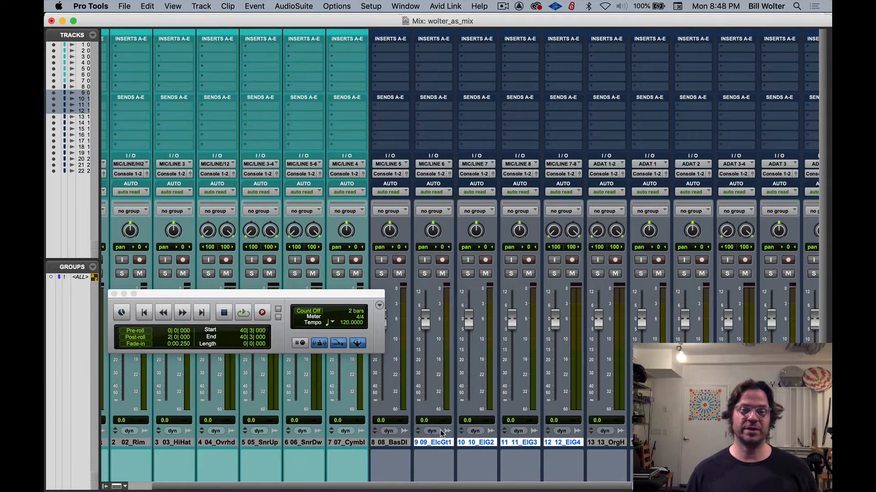
pyautogui.scroll(-2, 442, 411)
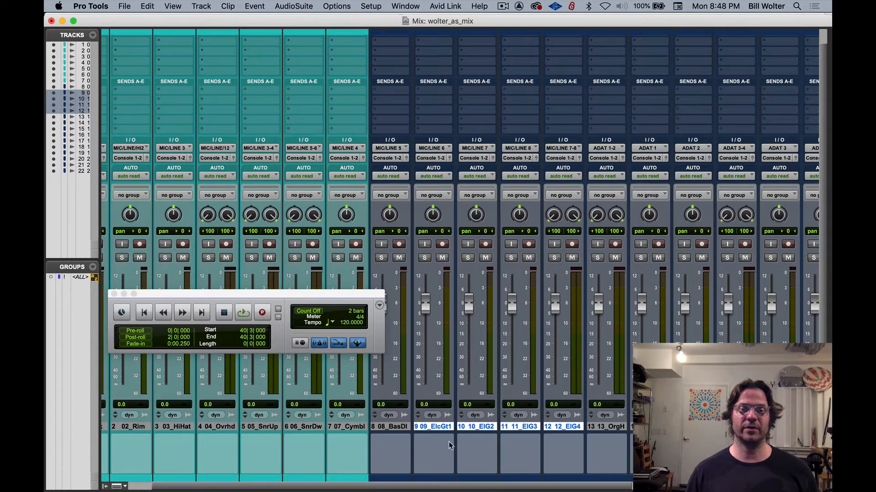
pyautogui.doubleClick(440, 478)
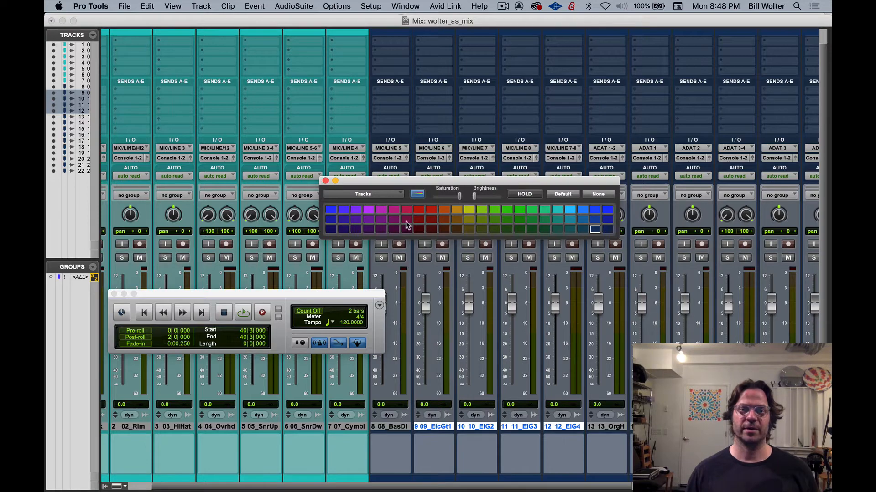
pyautogui.click(444, 209)
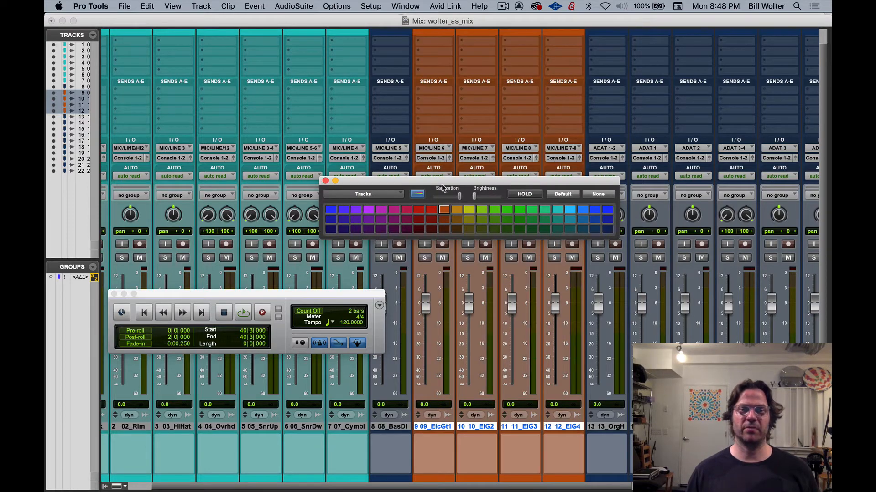
pyautogui.click(324, 181)
# Step: Color the organ and piano tracks 13_OrgH through 16_Pian2 bright red and close the Color Palette
pyautogui.click(606, 426)
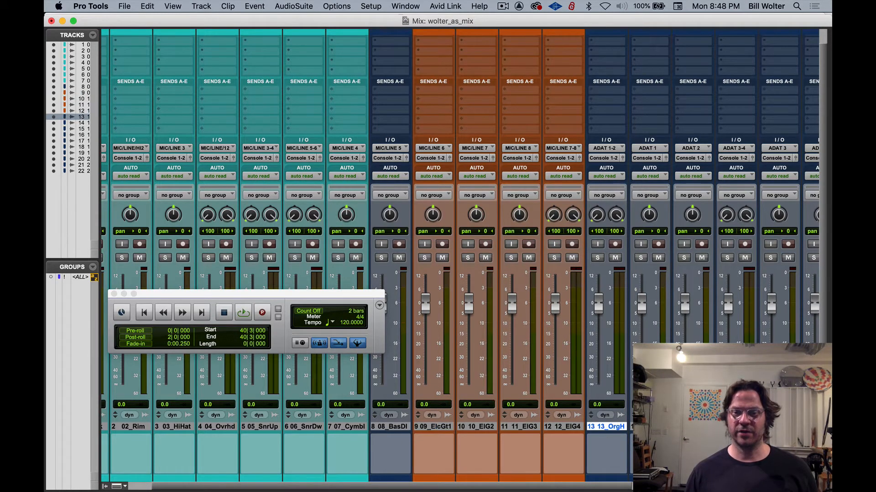
pyautogui.hscroll(5, 614, 436)
pyautogui.keyDown('shift'); pyautogui.click(570, 428); pyautogui.keyUp('shift')
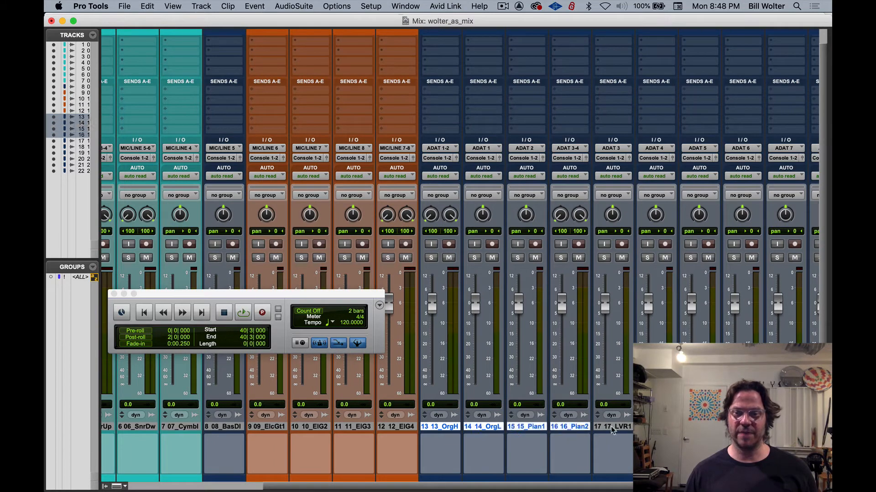
pyautogui.hscroll(2, 621, 432)
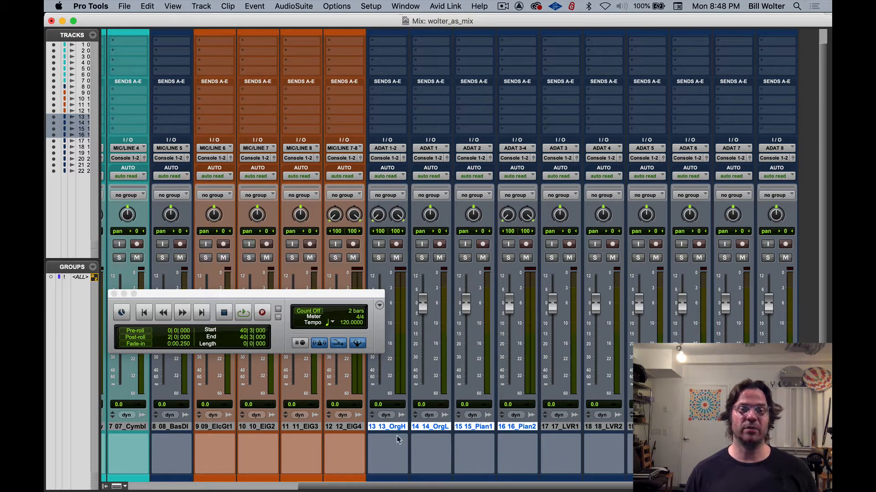
pyautogui.doubleClick(388, 479)
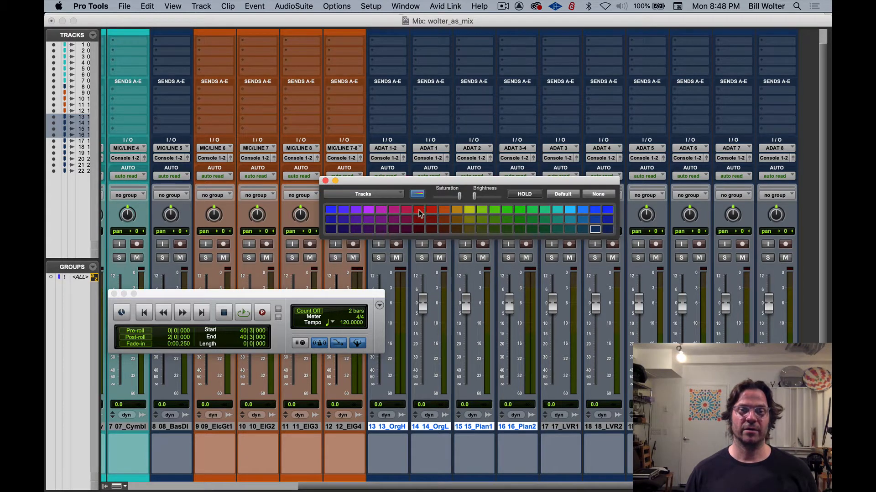
pyautogui.click(419, 211)
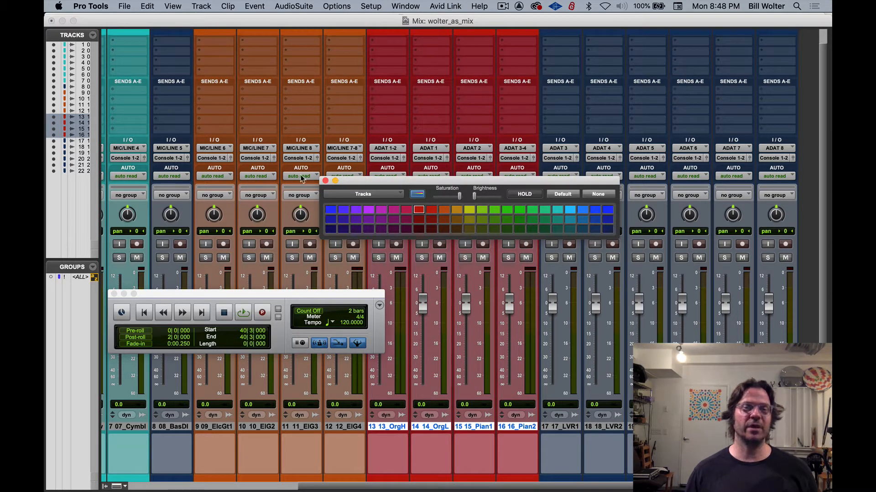
pyautogui.click(324, 181)
# Step: Open the naming dialog of 17_LeadVoxRawTake1 and step through the neighboring tracks up to 22_BackingVox to read their full names
pyautogui.hscroll(3, 566, 431)
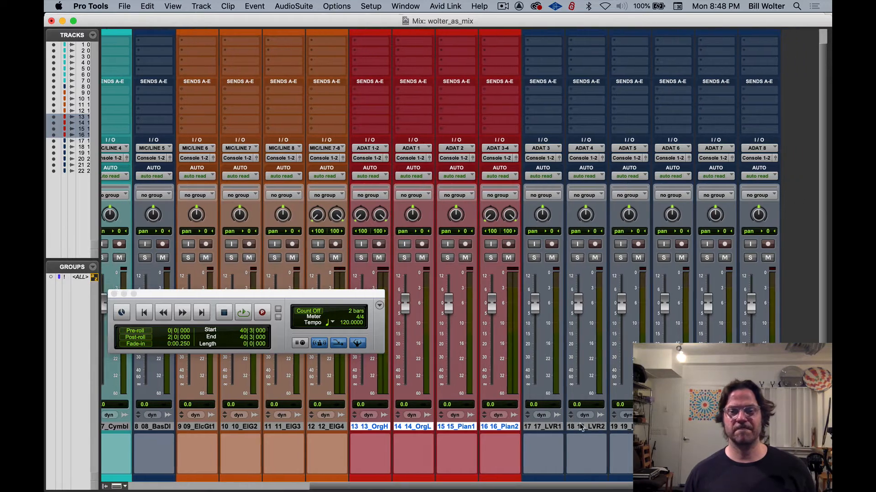
pyautogui.doubleClick(525, 426)
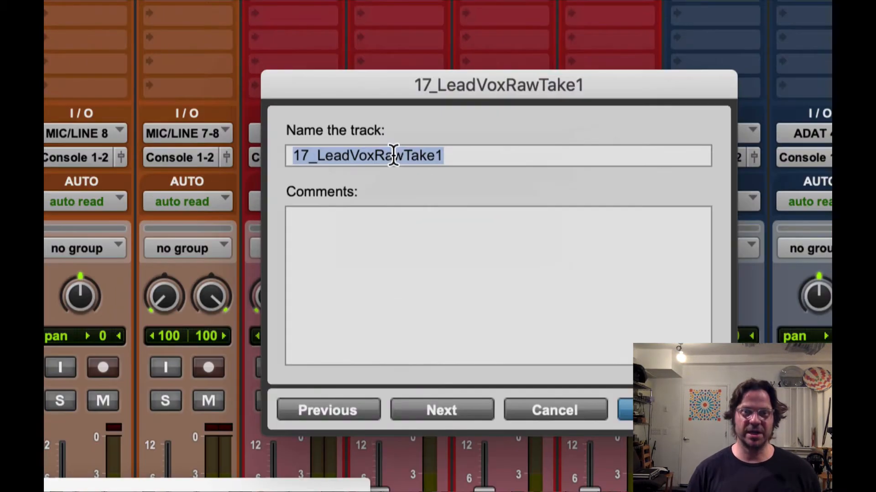
pyautogui.press('super+Right')
pyautogui.press('super+Right')
pyautogui.press('super+Right')
pyautogui.press('super+Right')
pyautogui.press('super+Right')
pyautogui.press('super+Right')
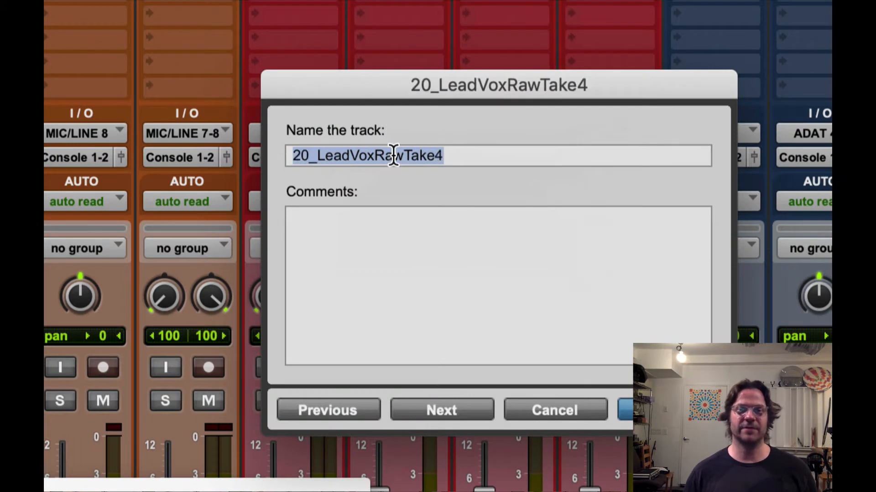
pyautogui.press('super+Left')
pyautogui.press('super+Left')
pyautogui.press('super+Left')
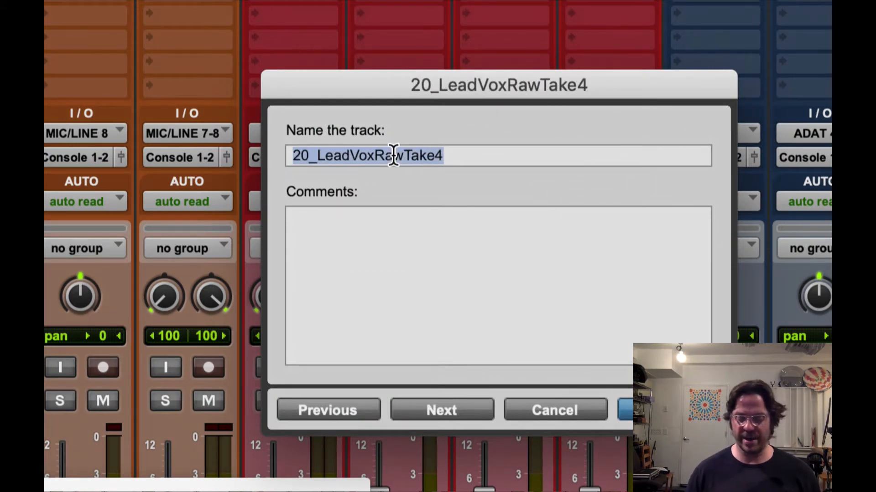
pyautogui.press('super+Left')
pyautogui.press('super+Left')
pyautogui.press('super+Left')
pyautogui.press('super+Left')
pyautogui.press('super+Left')
pyautogui.press('super+Left')
pyautogui.press('super+Left')
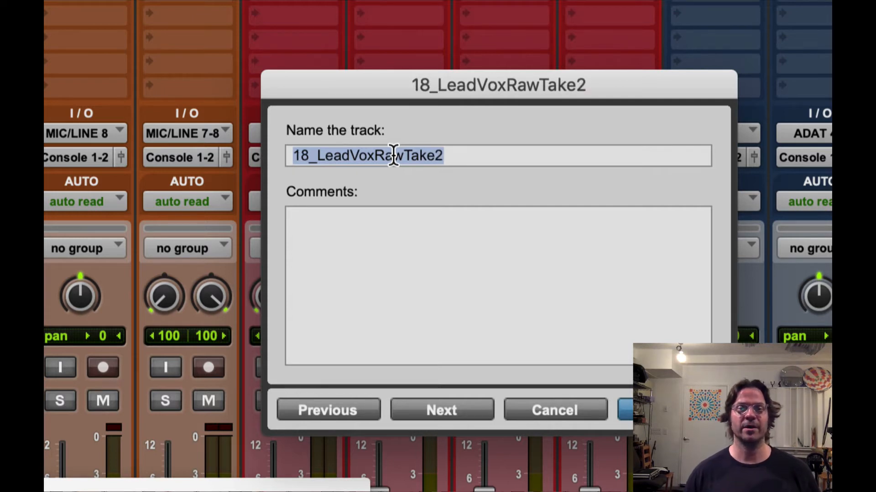
pyautogui.press('super+Left')
pyautogui.press('super+Right')
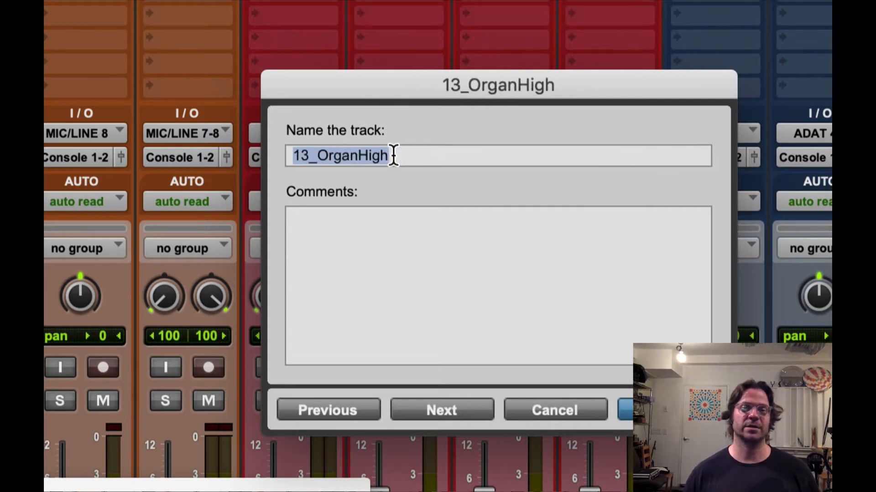
pyautogui.press('super+Right')
pyautogui.press('super+Right')
pyautogui.press('super+Right')
pyautogui.press('super+Right')
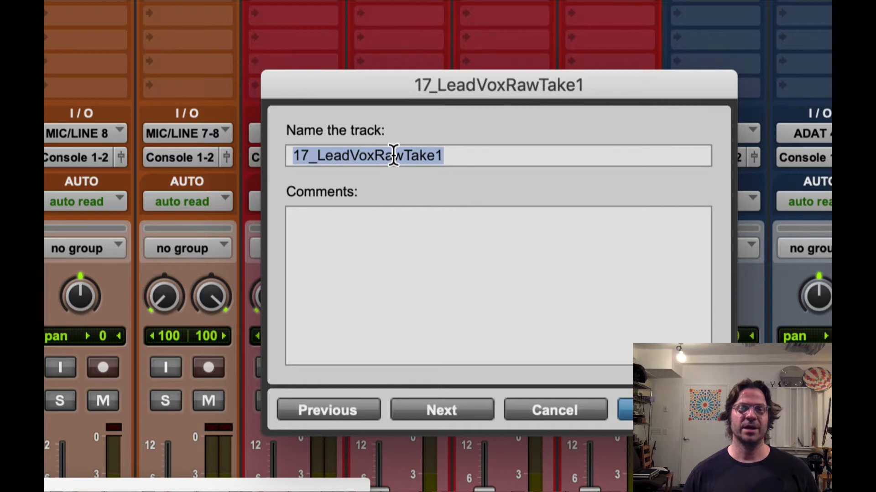
pyautogui.press('super+Right')
pyautogui.press('super+Right')
pyautogui.press('super+Right')
pyautogui.press('super+Right')
pyautogui.press('super+Right')
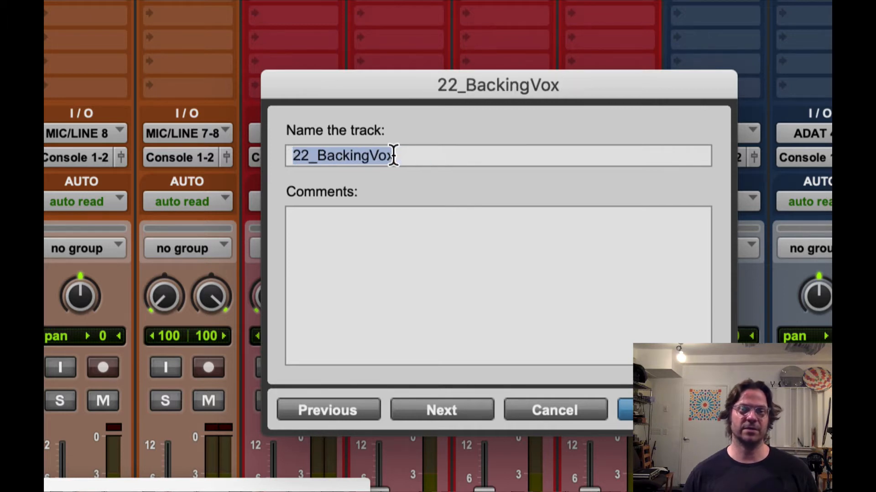
pyautogui.press('super+Right')
pyautogui.press('super+Left')
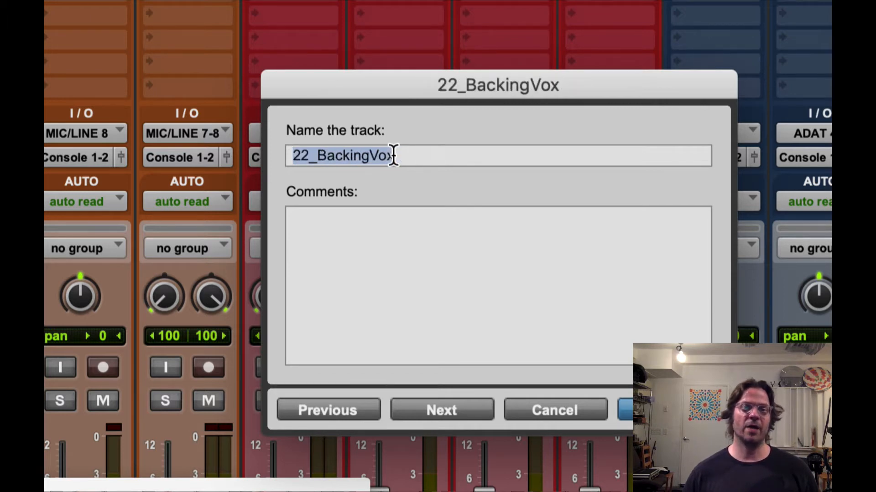
pyautogui.press('Return')
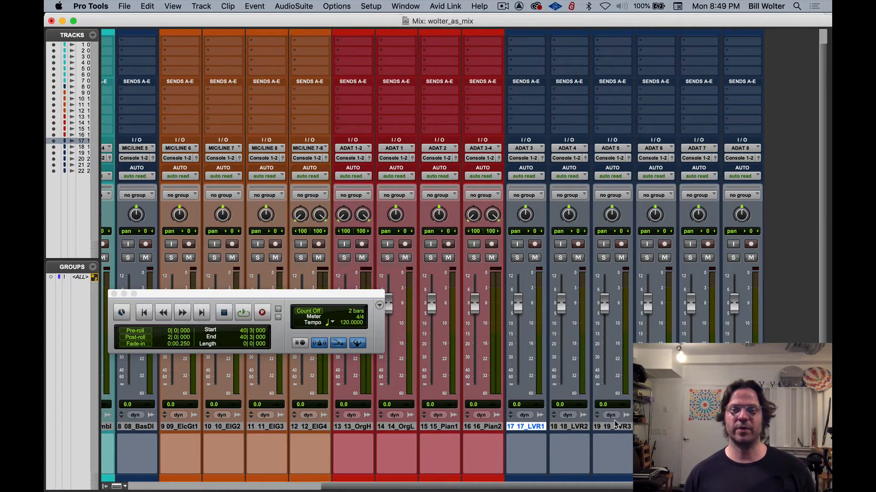
# Step: Color the vocal tracks from 17_LeadVoxRawTake1 through 22_BackingVox bright green and close the Color Palette
pyautogui.keyDown('shift'); pyautogui.click(742, 427); pyautogui.keyUp('shift')
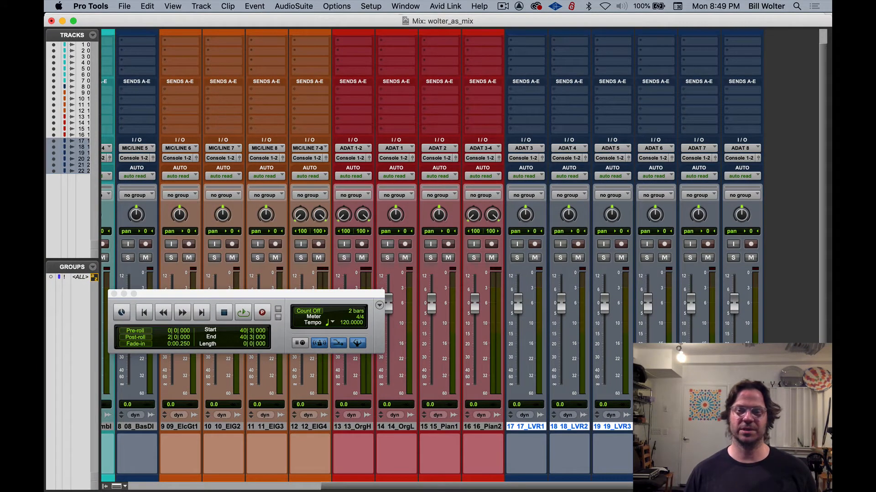
pyautogui.doubleClick(520, 478)
pyautogui.click(495, 210)
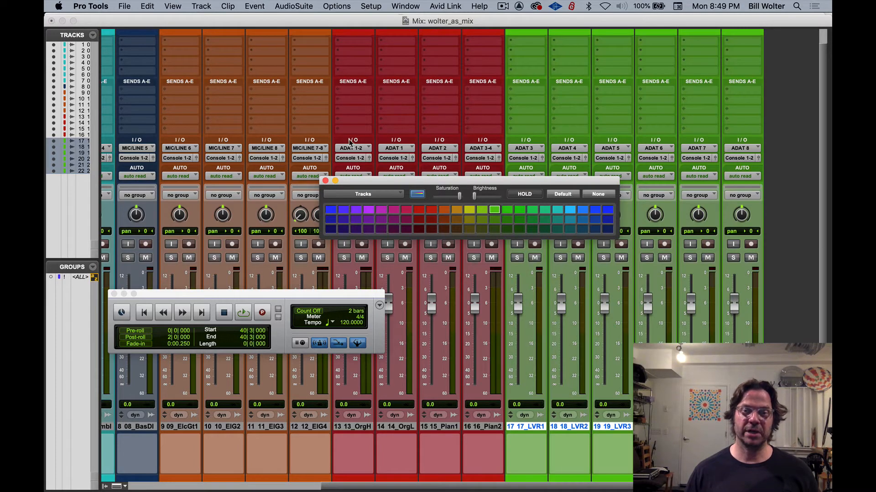
pyautogui.click(325, 181)
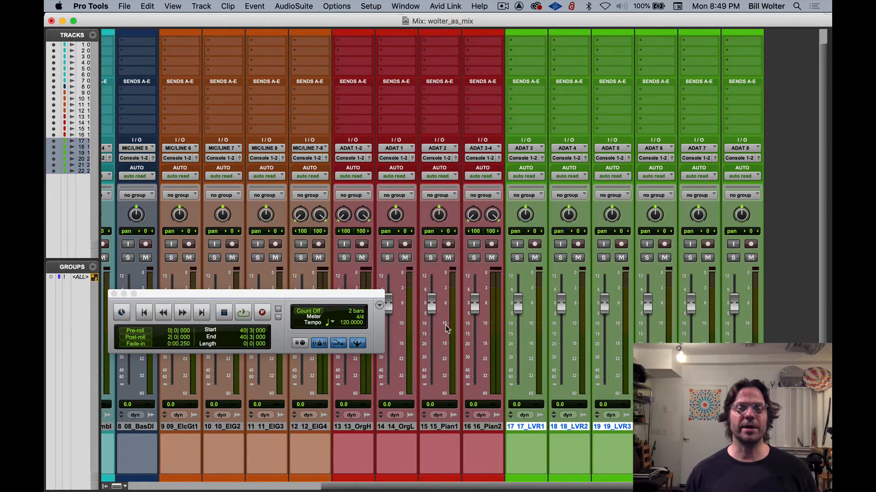
# Step: Open the Color Palette from the 09_ElecGtr1 track's color strip, reposition it, and close it without choosing a color
pyautogui.hscroll(-6, 445, 327)
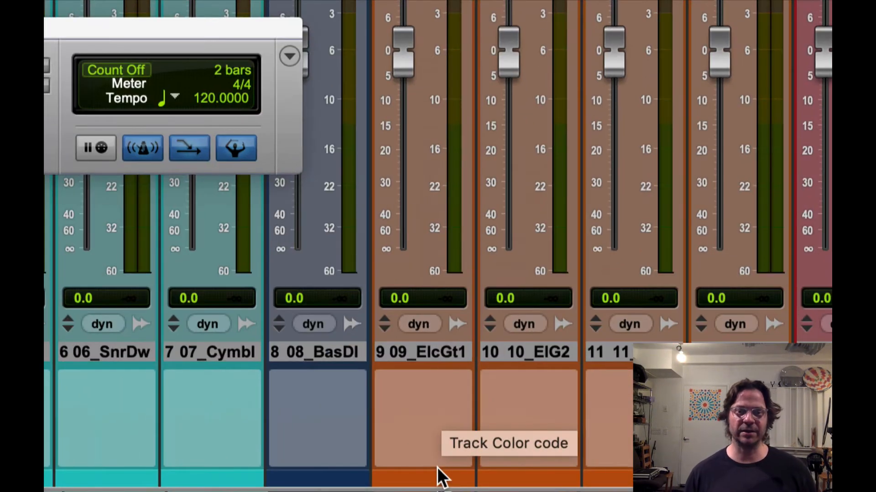
pyautogui.click(425, 479)
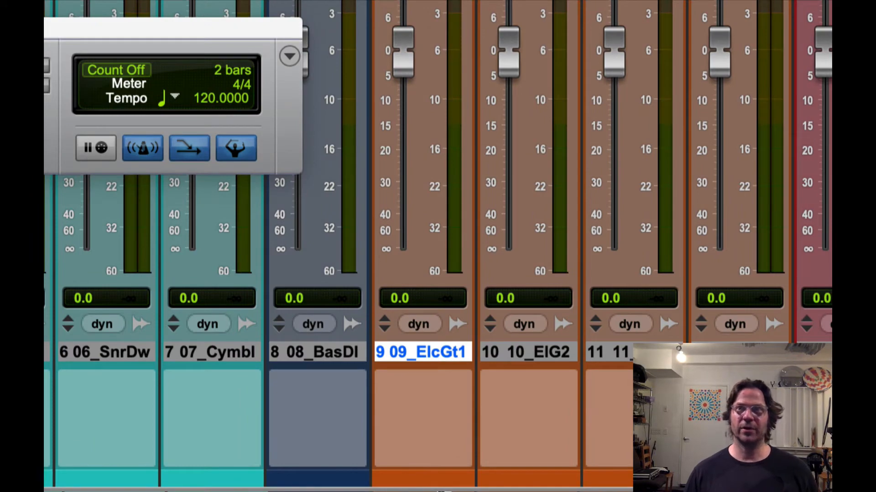
pyautogui.moveTo(461, 226); pyautogui.dragTo(588, 143)
pyautogui.click(406, 483)
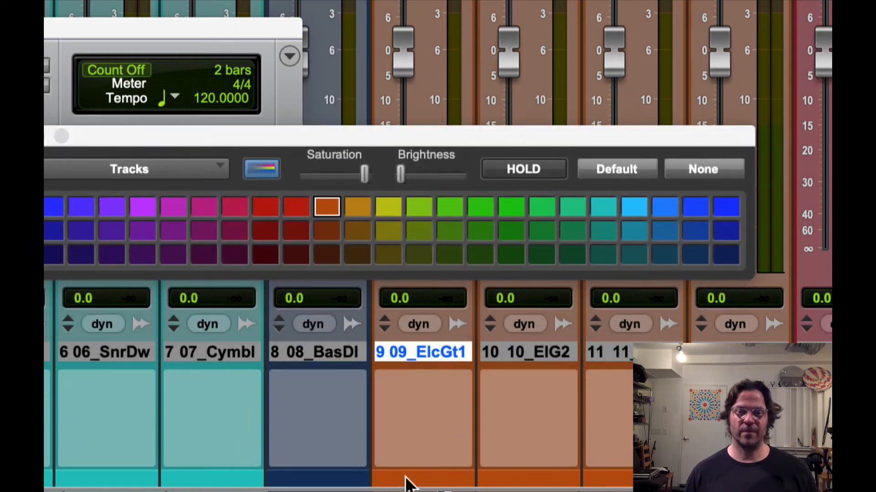
pyautogui.moveTo(275, 133); pyautogui.dragTo(429, 149)
pyautogui.click(190, 149)
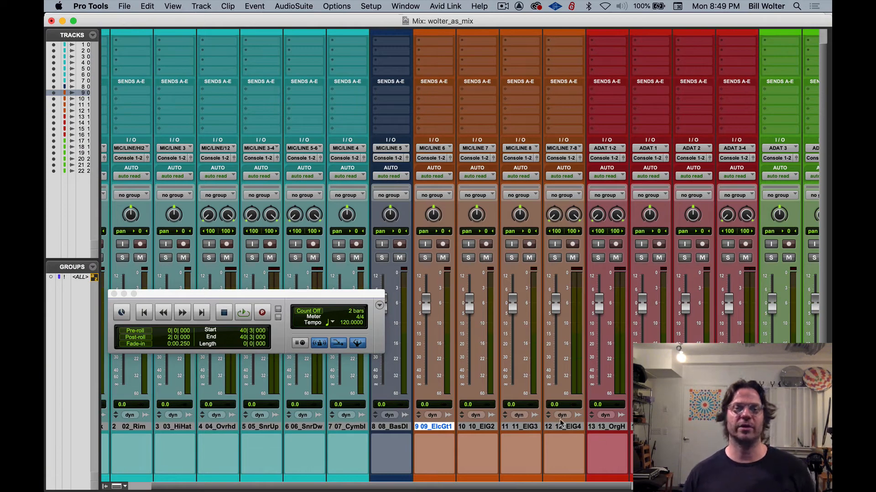
# Step: Close the Transport window and look over the colored channel strips across the whole mixer
pyautogui.click(114, 293)
pyautogui.hscroll(1, 442, 287)
pyautogui.hscroll(5, 442, 288)
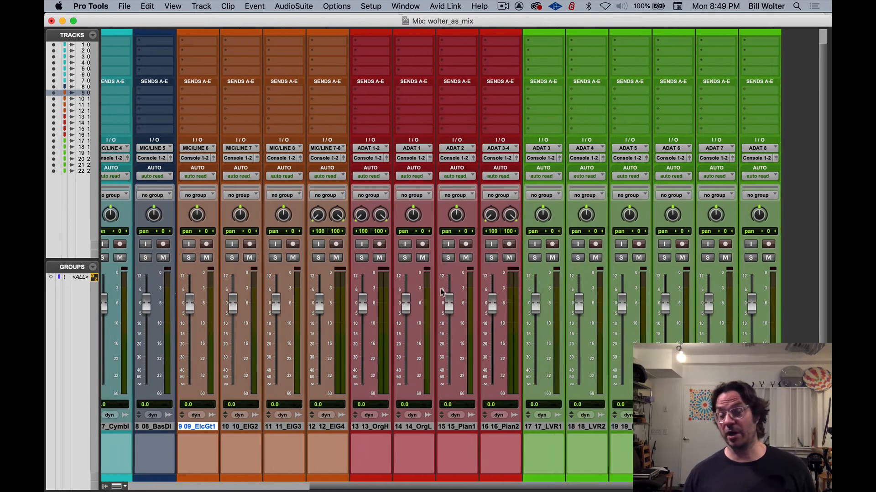
pyautogui.hscroll(-5, 442, 292)
pyautogui.hscroll(5, 441, 296)
pyautogui.hscroll(-5, 441, 304)
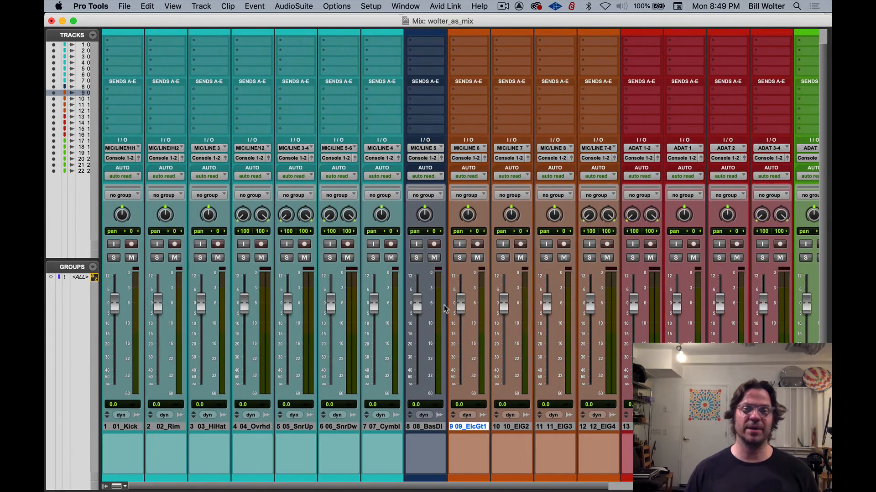
pyautogui.hscroll(5, 444, 308)
pyautogui.hscroll(-4, 444, 309)
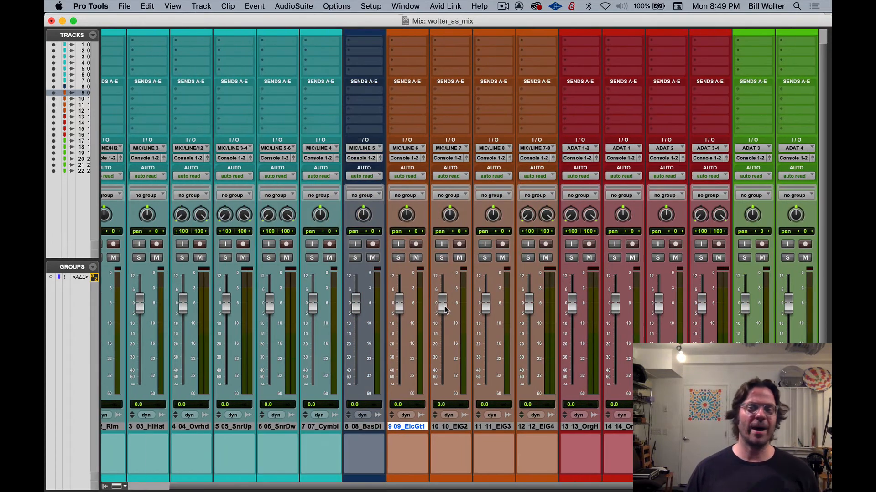
pyautogui.hscroll(-2, 444, 310)
pyautogui.scroll(1, 444, 310)
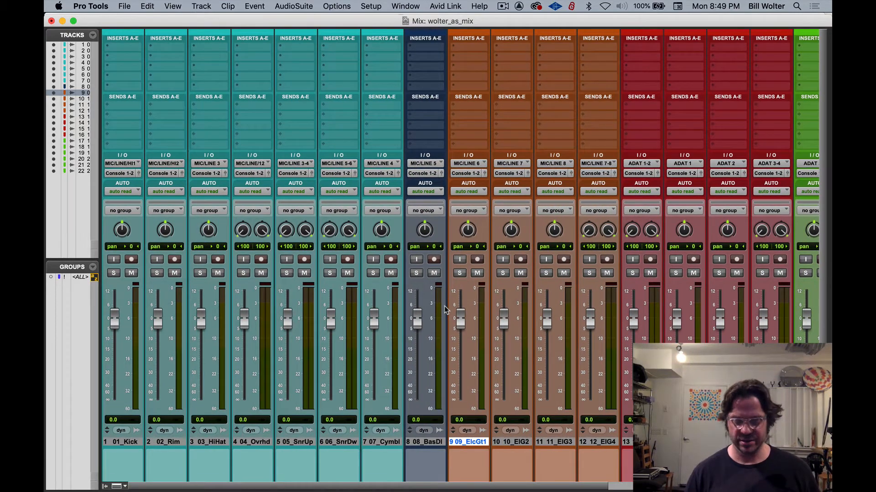
# Step: Switch to the Edit window, play the session briefly from the current position, and stop playback
pyautogui.press('super+equal')
pyautogui.press('space')
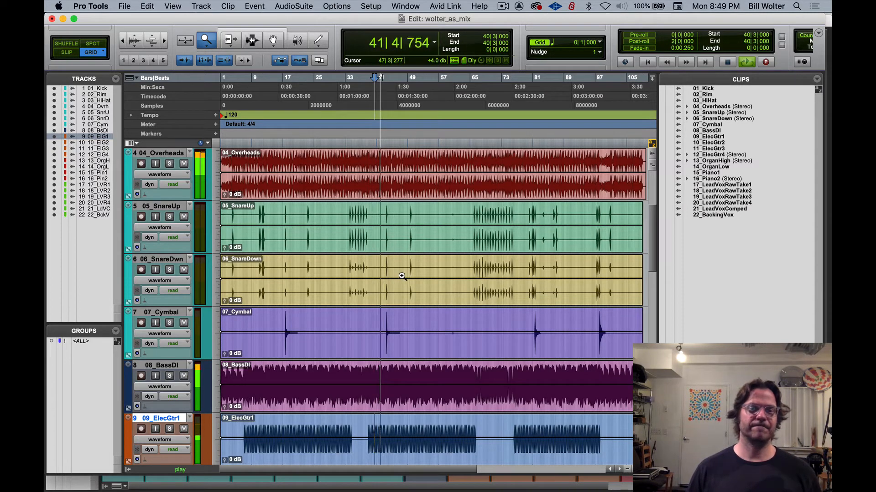
pyautogui.press('space')
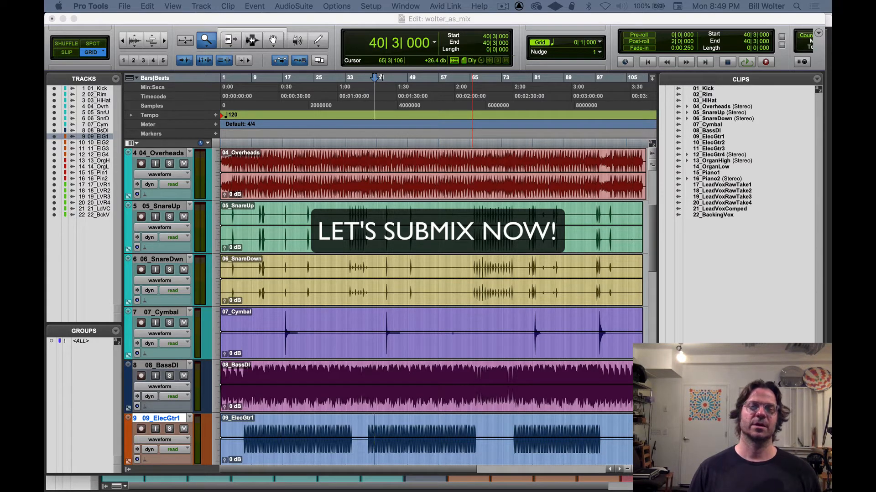
# Step: Select the range of drum tracks from 07_Cymbal up to 01_Kick in the Edit window
pyautogui.click(173, 312)
pyautogui.scroll(5, 165, 235)
pyautogui.keyDown('shift'); pyautogui.click(154, 153); pyautogui.keyUp('shift')
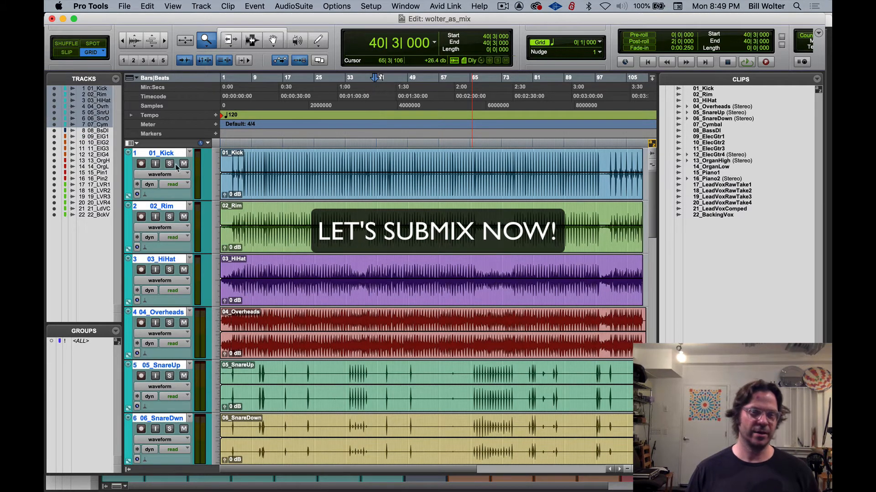
# Step: Look over the selected drum tracks in the Edit window and switch to the Mix window
pyautogui.scroll(-6, 170, 217)
pyautogui.scroll(5, 170, 217)
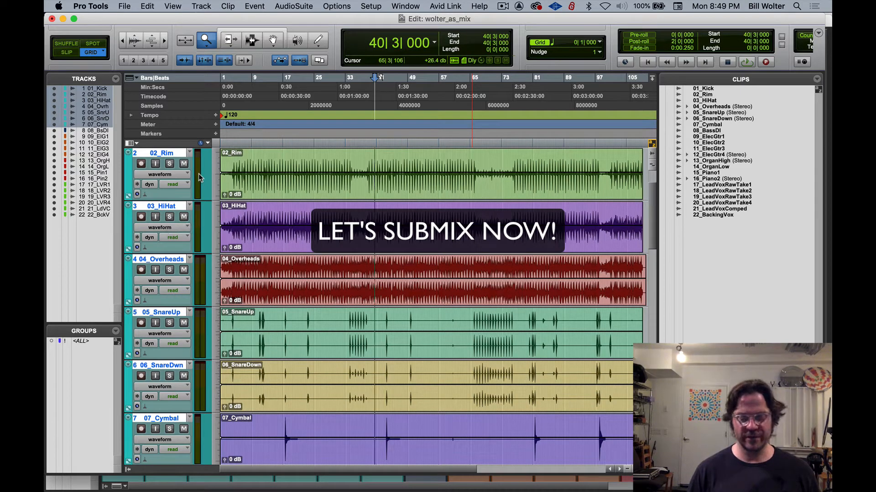
pyautogui.press('super+equal')
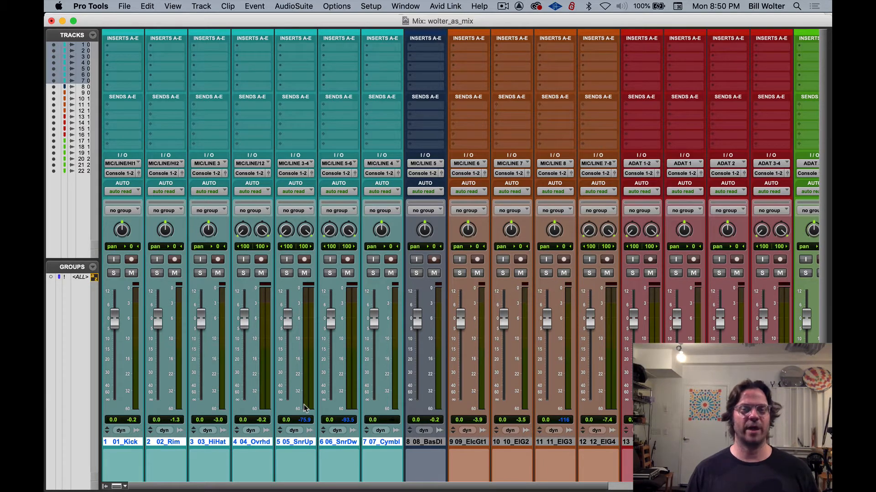
# Step: Create one stereo Master Fader track and move it to the first position in the mixer, ahead of 01_Kick
pyautogui.hscroll(10, 305, 407)
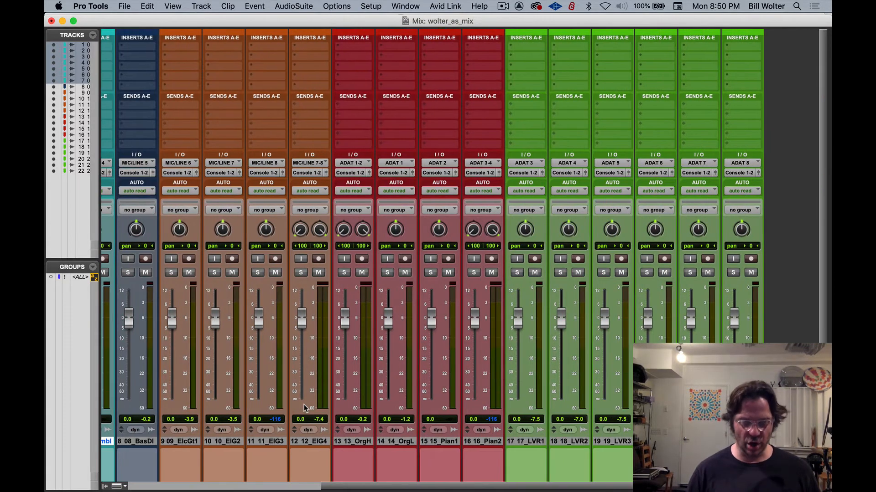
pyautogui.press('super+shift+n')
pyautogui.press('super+Right')
pyautogui.press('super+Down')
pyautogui.press('super+Down')
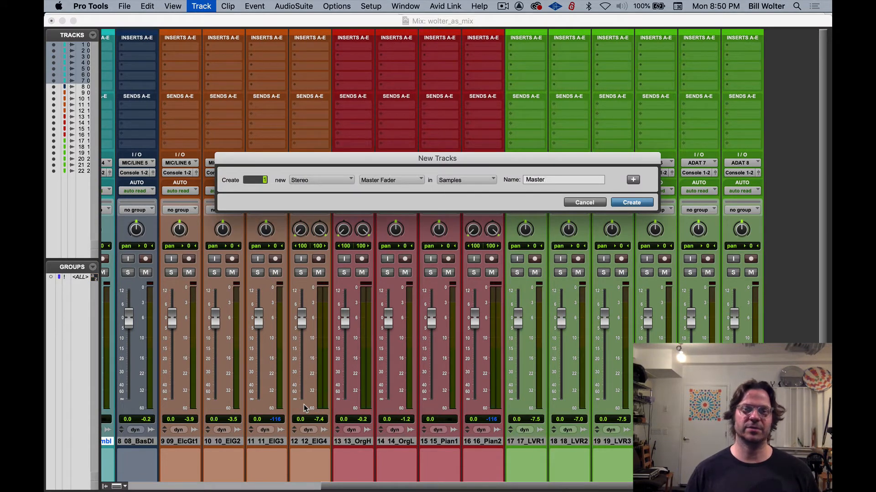
pyautogui.press('Return')
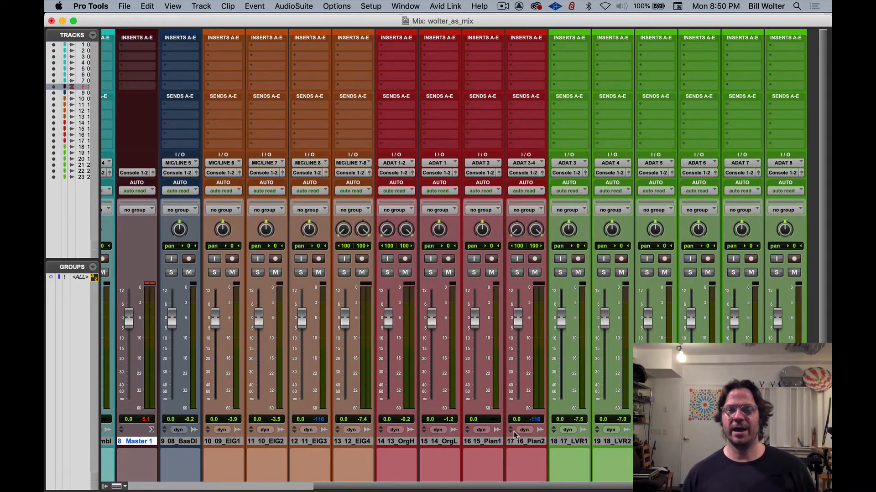
pyautogui.moveTo(129, 442); pyautogui.dragTo(45, 436)
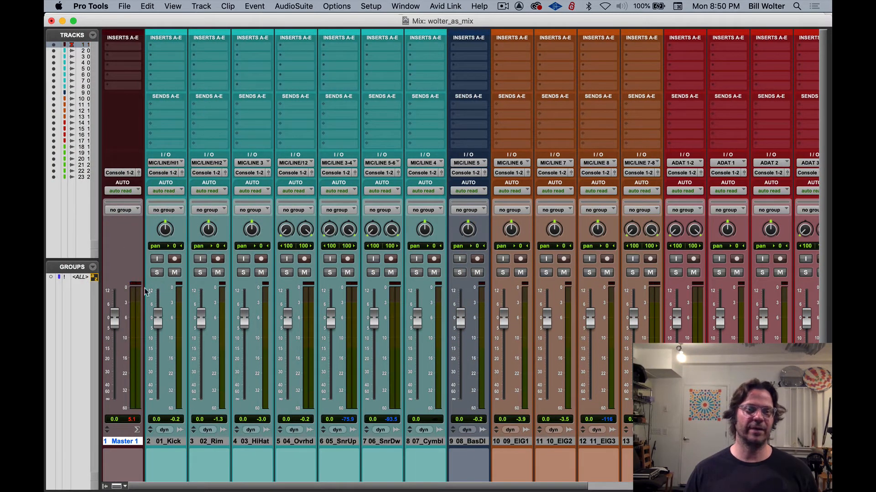
# Step: Play the session briefly to check the master level, stop playback, and clear the master's clip indicators
pyautogui.press('space')
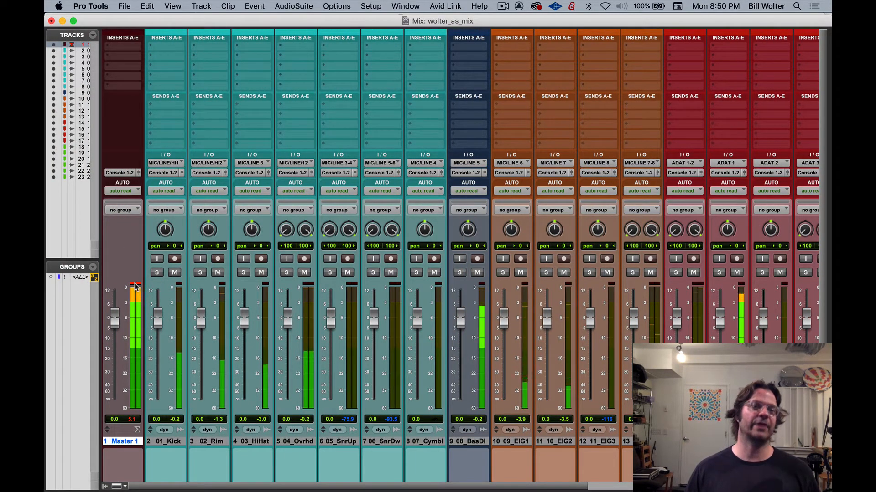
pyautogui.press('space')
pyautogui.click(135, 285)
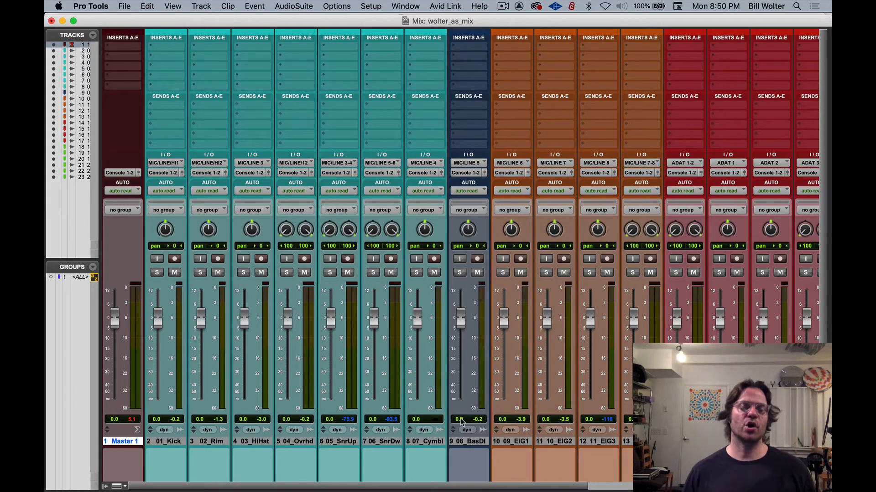
# Step: Select the range of drum tracks from 01_Kick through 07_Cymbal in the Mix window
pyautogui.click(162, 442)
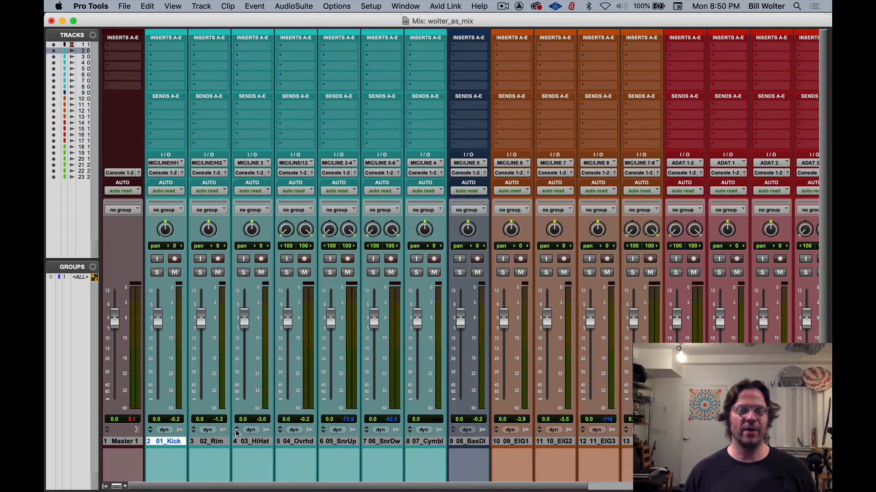
pyautogui.click(427, 443)
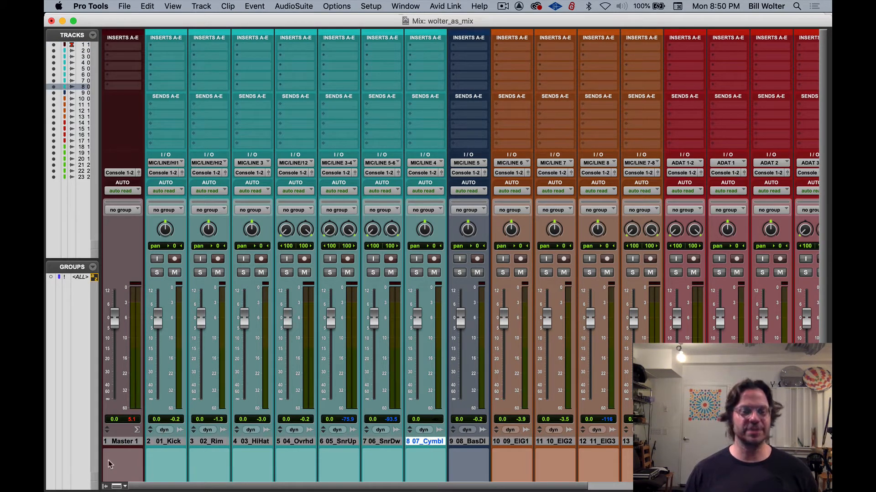
pyautogui.keyDown('shift'); pyautogui.click(161, 441); pyautogui.keyUp('shift')
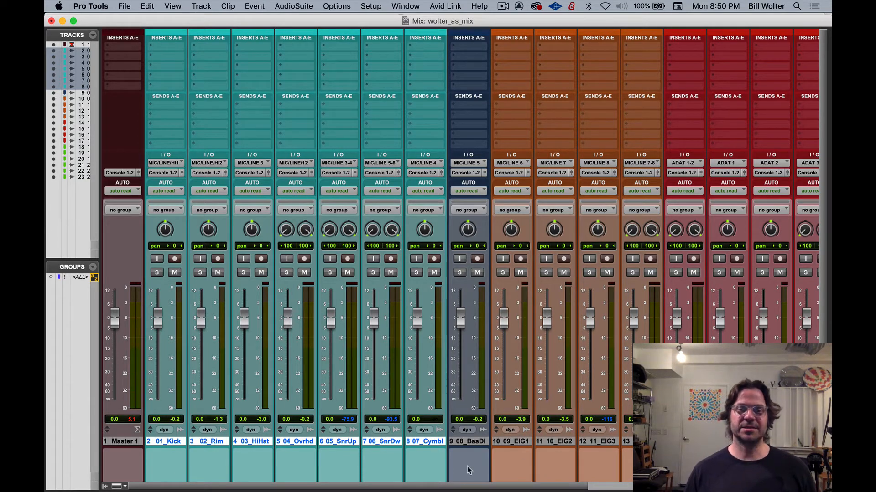
pyautogui.click(499, 442)
pyautogui.click(435, 442)
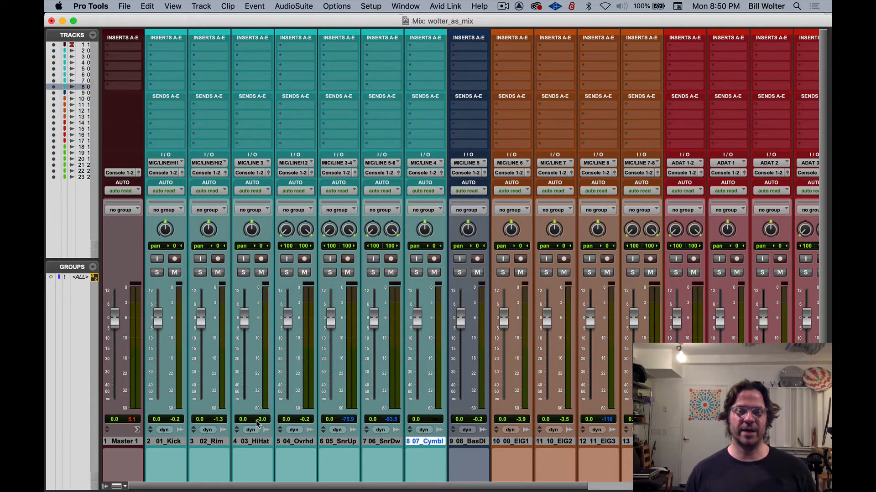
pyautogui.click(157, 443)
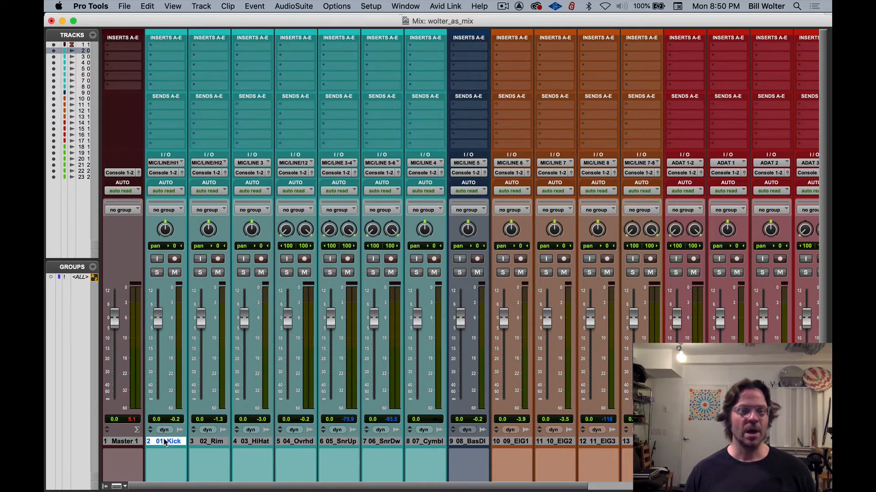
pyautogui.keyDown('shift'); pyautogui.click(428, 443); pyautogui.keyUp('shift')
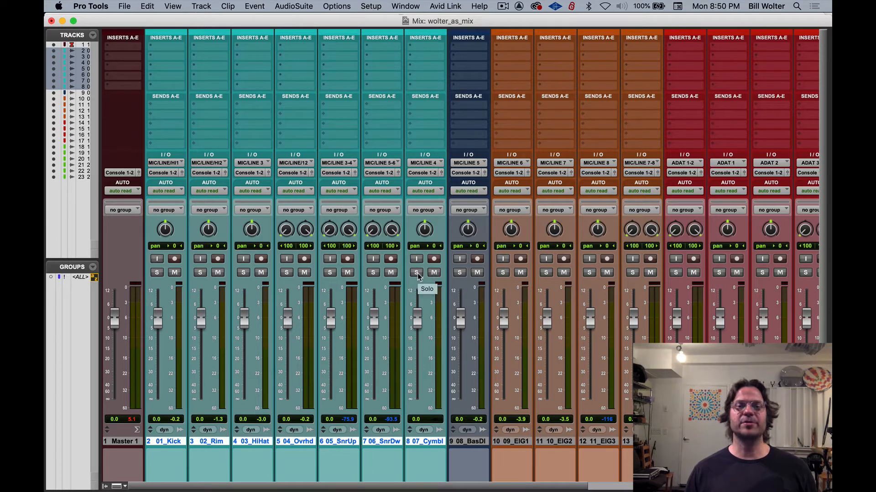
# Step: Mute and unmute all tracks in the session together several times
pyautogui.keyDown('alt'); pyautogui.click(435, 272); pyautogui.keyUp('alt')
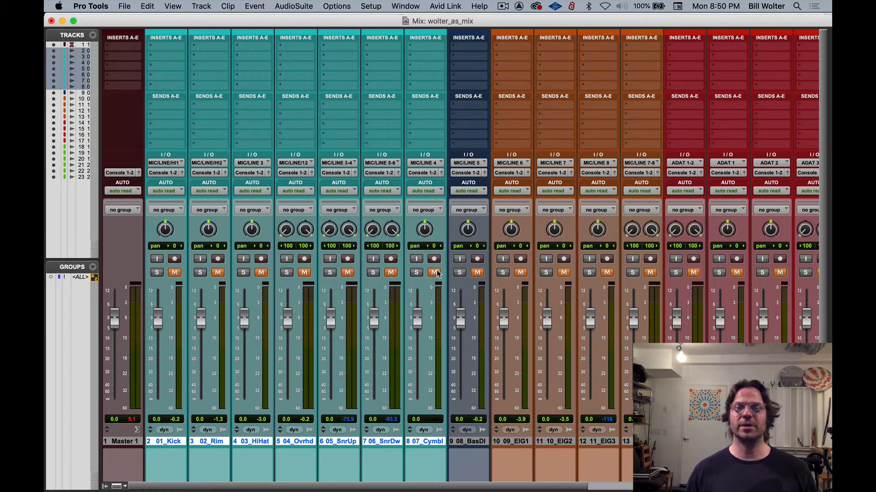
pyautogui.keyDown('alt'); pyautogui.click(436, 273); pyautogui.keyUp('alt')
pyautogui.keyDown('alt'); pyautogui.click(437, 273); pyautogui.keyUp('alt')
pyautogui.keyDown('alt'); pyautogui.click(437, 273); pyautogui.keyUp('alt')
pyautogui.keyDown('alt'); pyautogui.click(436, 273); pyautogui.keyUp('alt')
pyautogui.keyDown('alt'); pyautogui.click(436, 273); pyautogui.keyUp('alt')
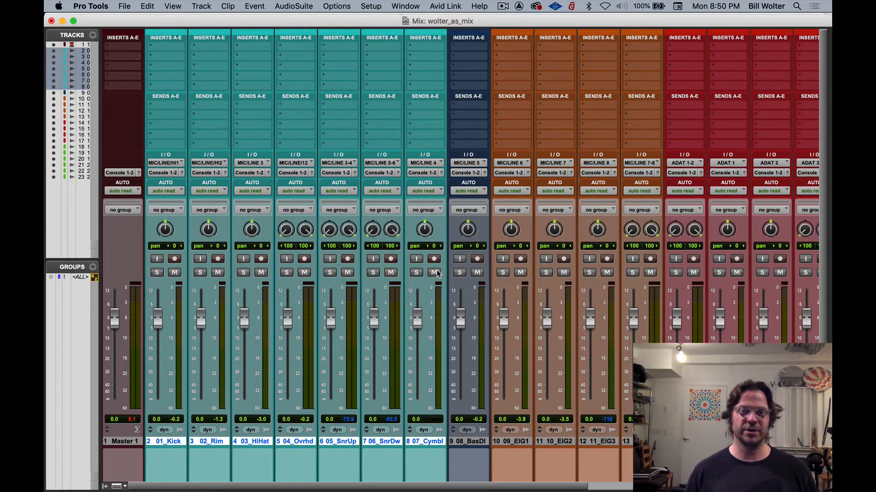
# Step: Solo and unsolo all tracks in the session together several times
pyautogui.keyDown('alt'); pyautogui.click(416, 272); pyautogui.keyUp('alt')
pyautogui.keyDown('alt'); pyautogui.click(416, 272); pyautogui.keyUp('alt')
pyautogui.keyDown('alt'); pyautogui.click(417, 273); pyautogui.keyUp('alt')
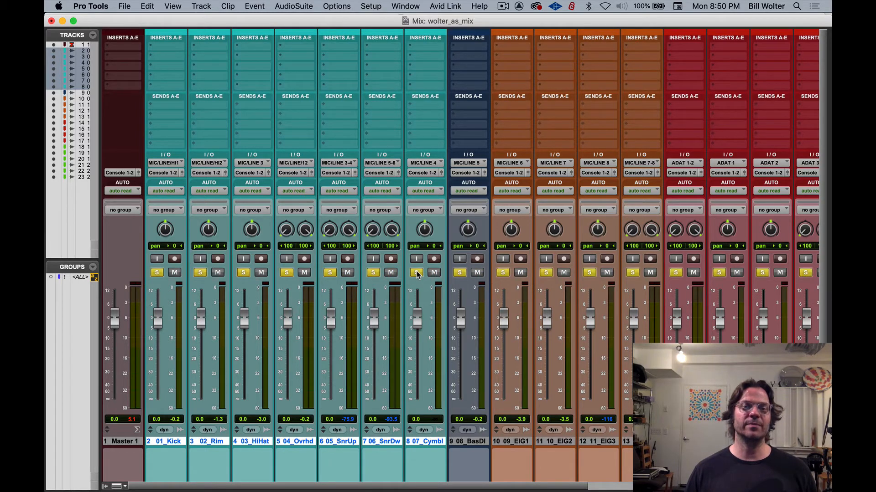
pyautogui.keyDown('alt'); pyautogui.click(416, 273); pyautogui.keyUp('alt')
pyautogui.keyDown('alt'); pyautogui.click(417, 273); pyautogui.keyUp('alt')
pyautogui.keyDown('alt'); pyautogui.click(417, 273); pyautogui.keyUp('alt')
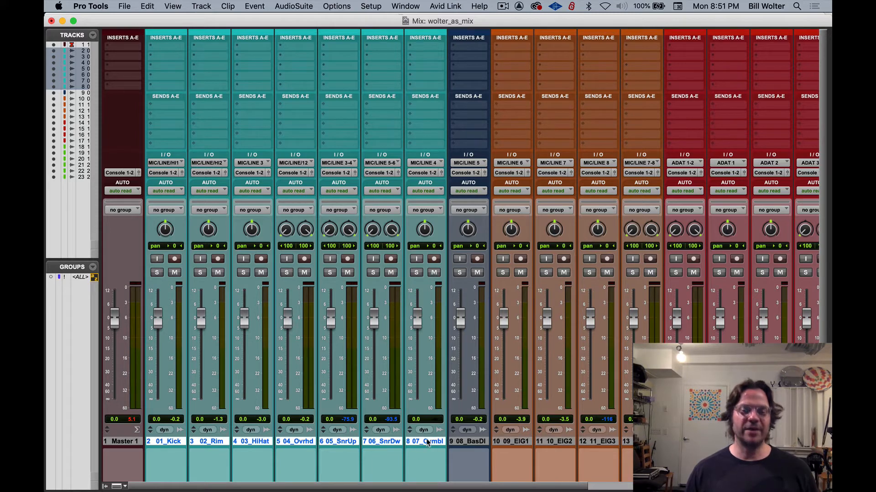
# Step: Toggle solo on only the selected drum tracks, comparing it with soloing every track
pyautogui.keyDown('alt'); pyautogui.keyDown('shift'); pyautogui.click(415, 273); pyautogui.keyUp('shift'); pyautogui.keyUp('alt')
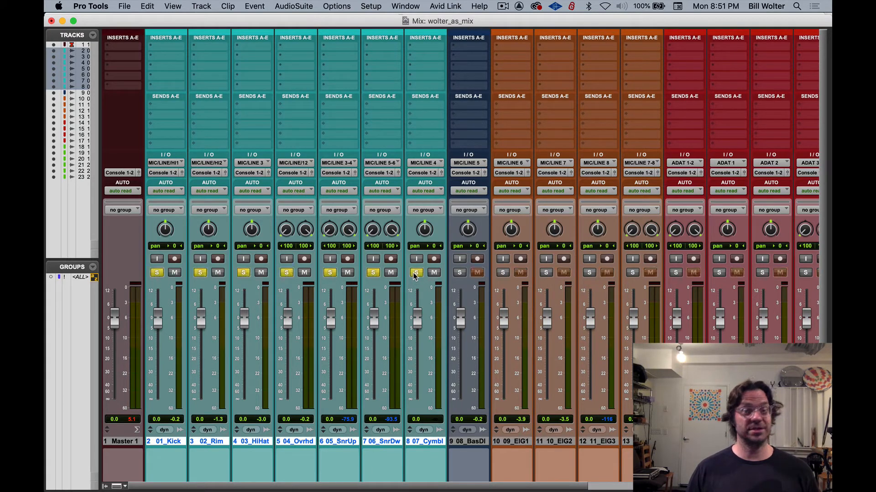
pyautogui.keyDown('alt'); pyautogui.keyDown('shift'); pyautogui.click(415, 272); pyautogui.keyUp('shift'); pyautogui.keyUp('alt')
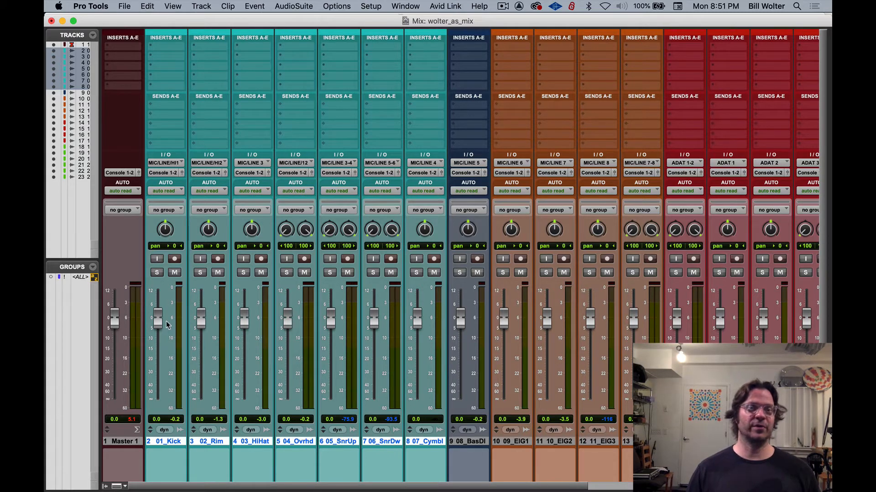
pyautogui.keyDown('alt'); pyautogui.click(201, 272); pyautogui.keyUp('alt')
pyautogui.keyDown('alt'); pyautogui.click(201, 273); pyautogui.keyUp('alt')
pyautogui.keyDown('alt'); pyautogui.keyDown('shift'); pyautogui.click(201, 273); pyautogui.keyUp('shift'); pyautogui.keyUp('alt')
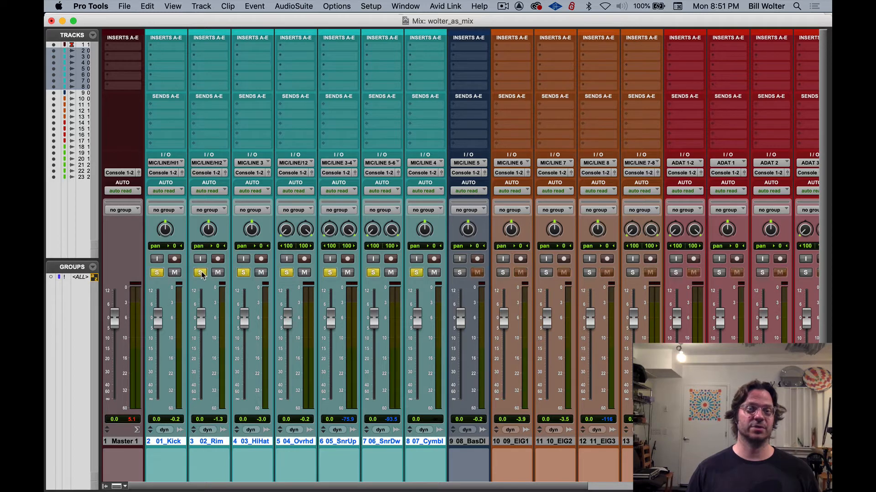
# Step: Clear the drum solos, and toggle mute and record-arm on and off for only the selected drum tracks
pyautogui.keyDown('alt'); pyautogui.keyDown('shift'); pyautogui.click(202, 273); pyautogui.keyUp('shift'); pyautogui.keyUp('alt')
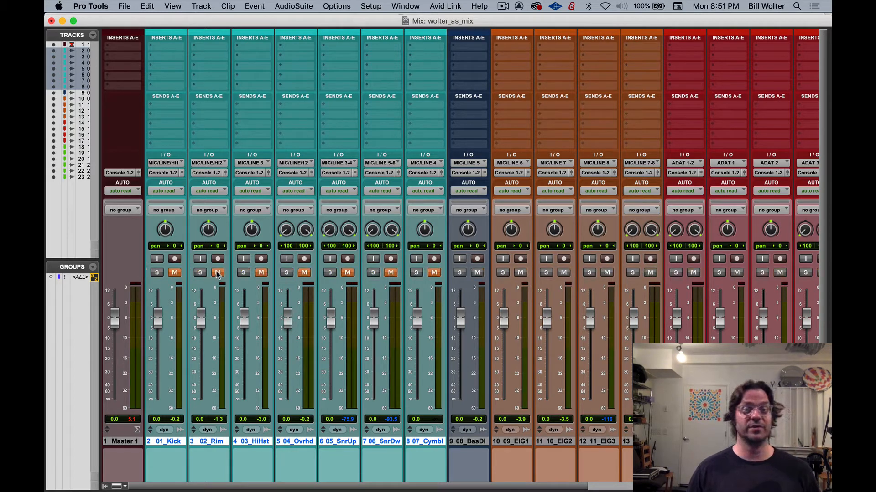
pyautogui.keyDown('alt'); pyautogui.keyDown('shift'); pyautogui.click(220, 259); pyautogui.keyUp('shift'); pyautogui.keyUp('alt')
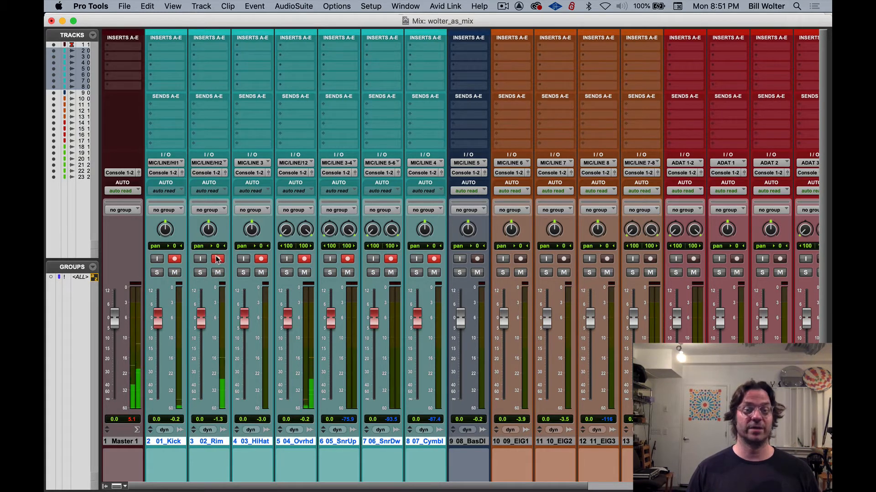
pyautogui.keyDown('alt'); pyautogui.keyDown('shift'); pyautogui.click(219, 260); pyautogui.keyUp('shift'); pyautogui.keyUp('alt')
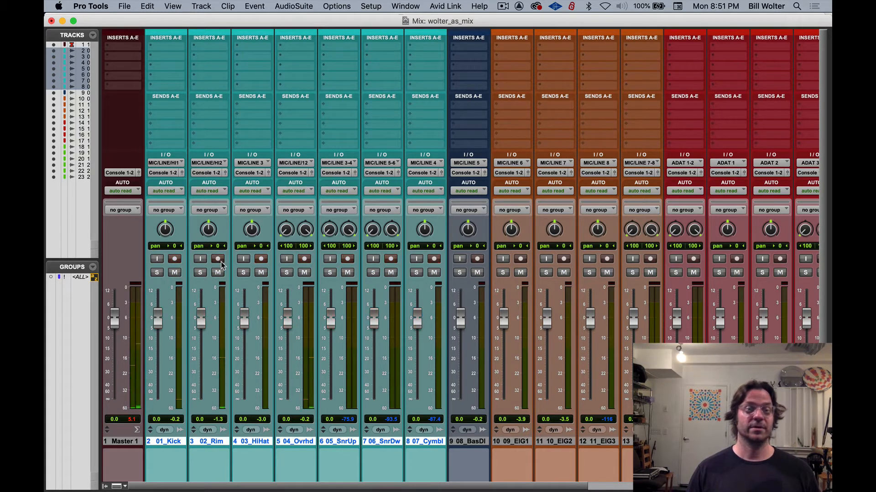
# Step: Insert EQ3 1-Band in the first insert slot of all selected drum tracks and remove it from them again
pyautogui.click(155, 49)
pyautogui.moveTo(191, 48)
pyautogui.moveTo(279, 50)
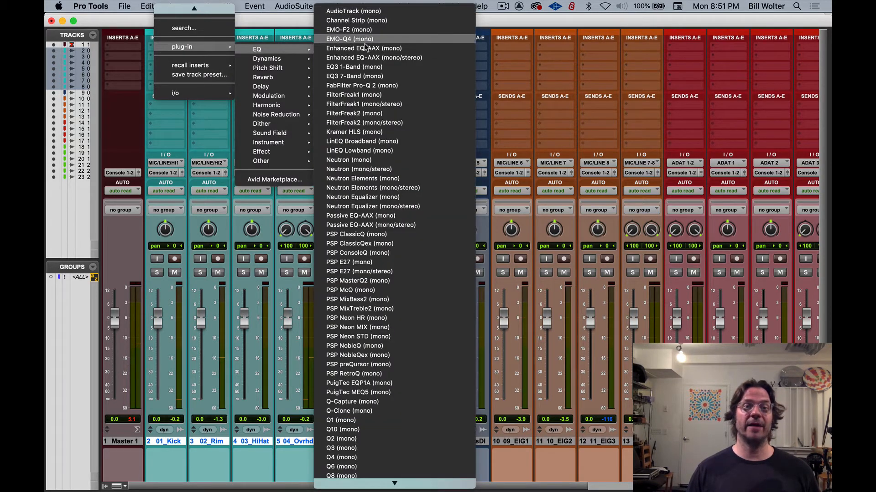
pyautogui.click(332, 63)
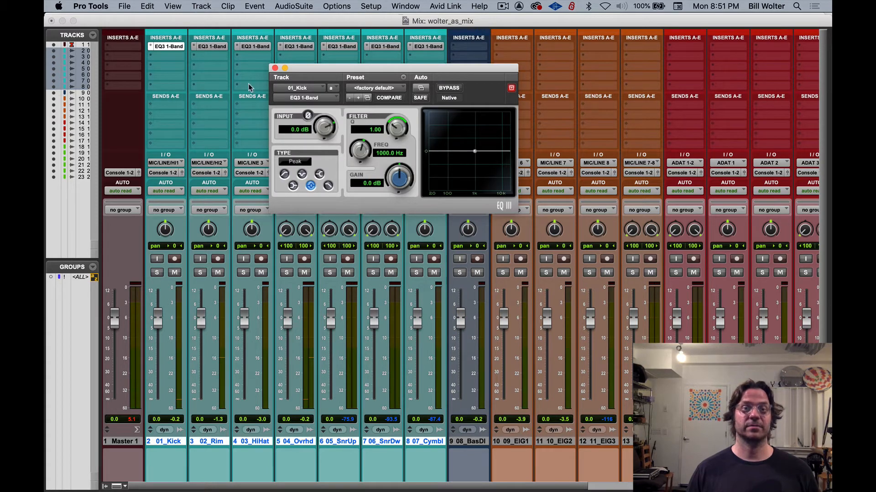
pyautogui.click(275, 68)
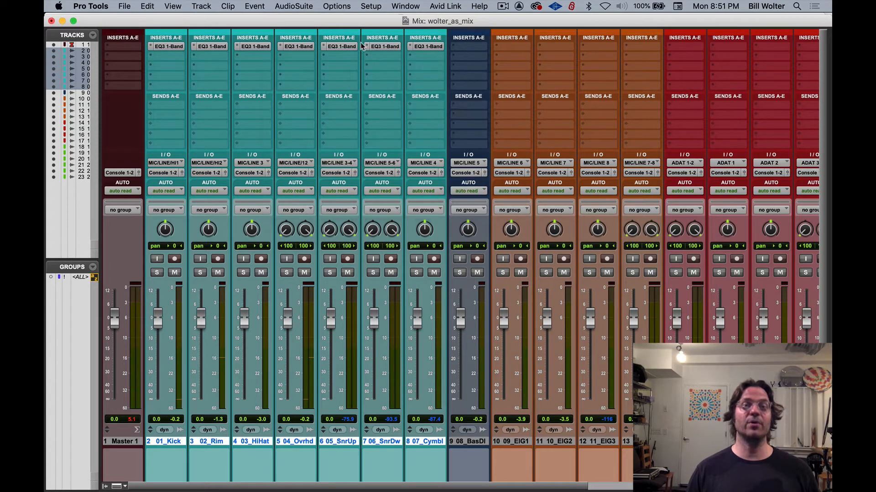
pyautogui.click(413, 55)
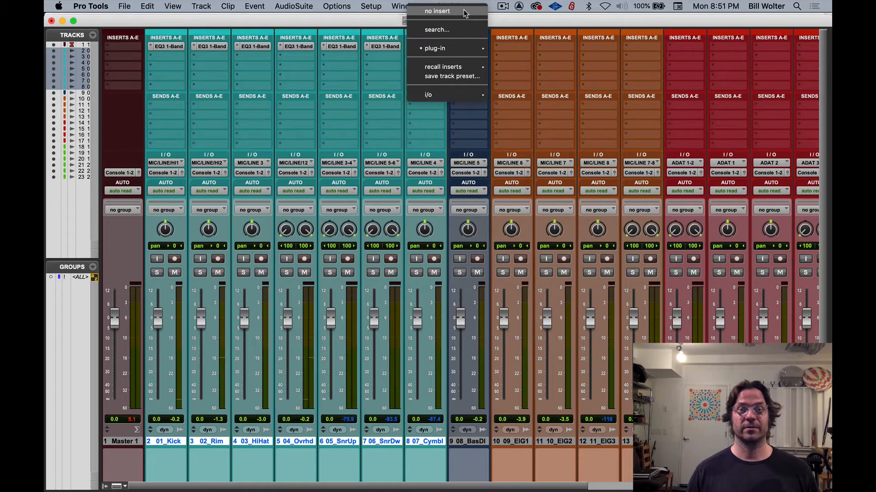
pyautogui.keyDown('alt'); pyautogui.keyDown('shift'); pyautogui.click(458, 12); pyautogui.keyUp('shift'); pyautogui.keyUp('alt')
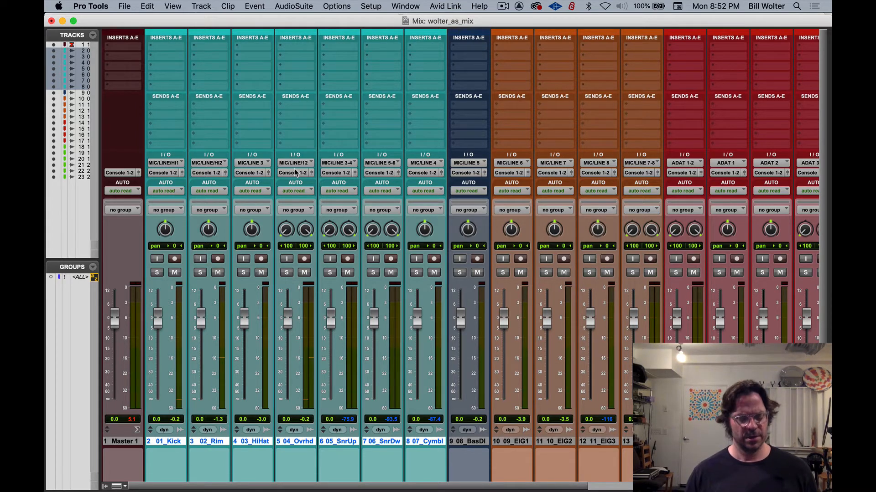
# Step: Solo every track in the session once more and clear all the solos
pyautogui.keyDown('alt'); pyautogui.click(243, 273); pyautogui.keyUp('alt')
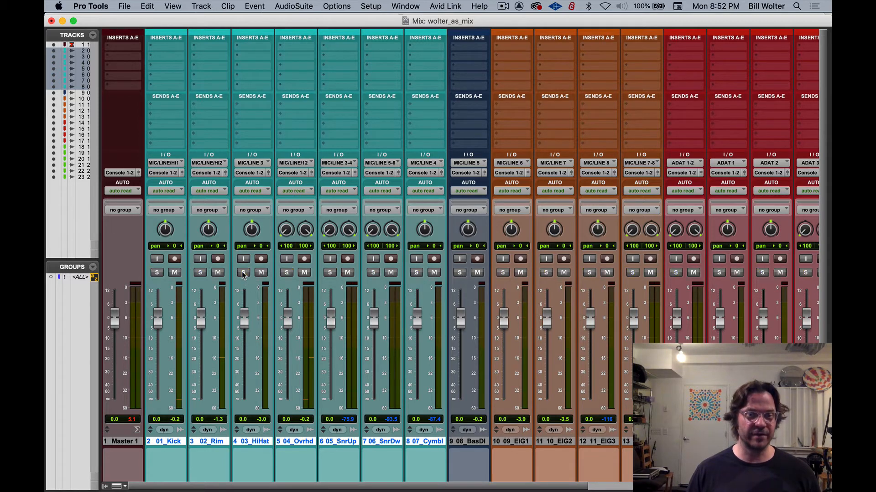
pyautogui.keyDown('alt'); pyautogui.click(243, 273); pyautogui.keyUp('alt')
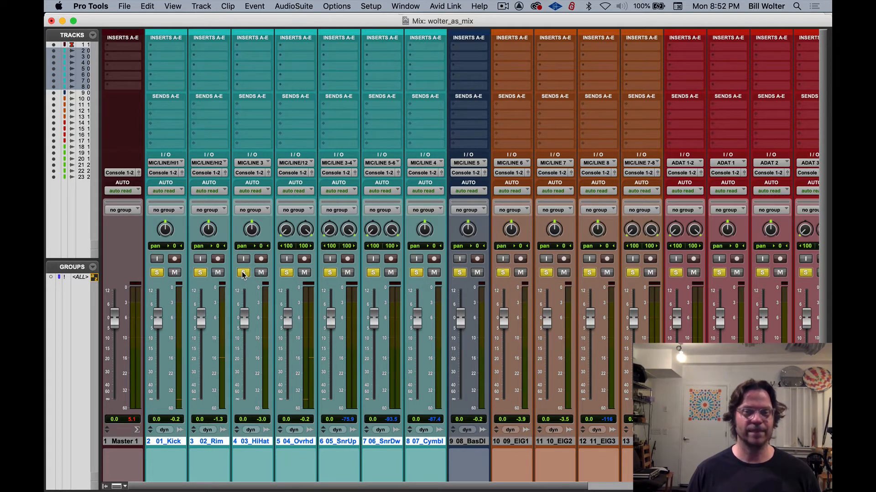
pyautogui.keyDown('alt'); pyautogui.keyDown('shift'); pyautogui.click(243, 272); pyautogui.keyUp('shift'); pyautogui.keyUp('alt')
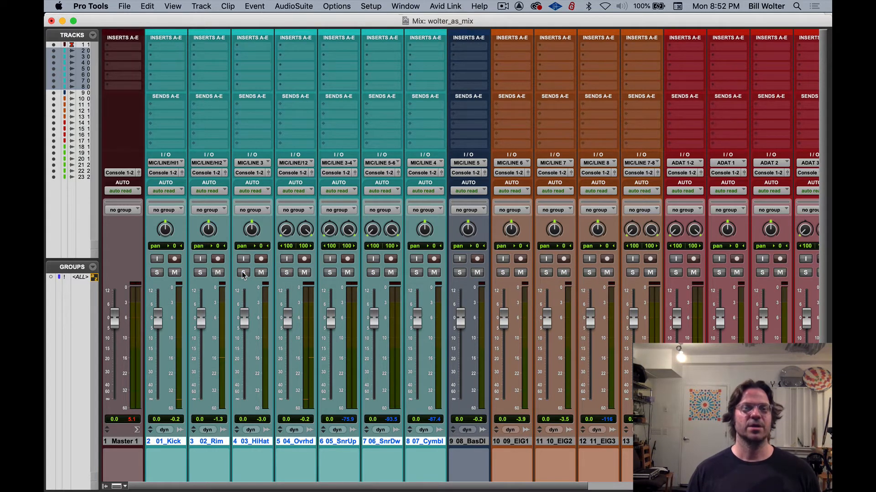
# Step: Route the outputs of the selected drum tracks to a new stereo Aux Input track named DRUM BUS, created next to the current track
pyautogui.click(170, 175)
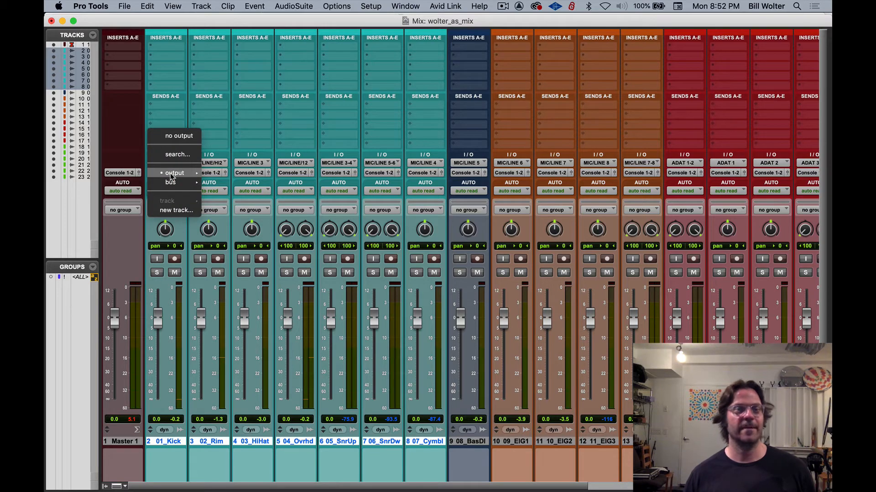
pyautogui.click(177, 211)
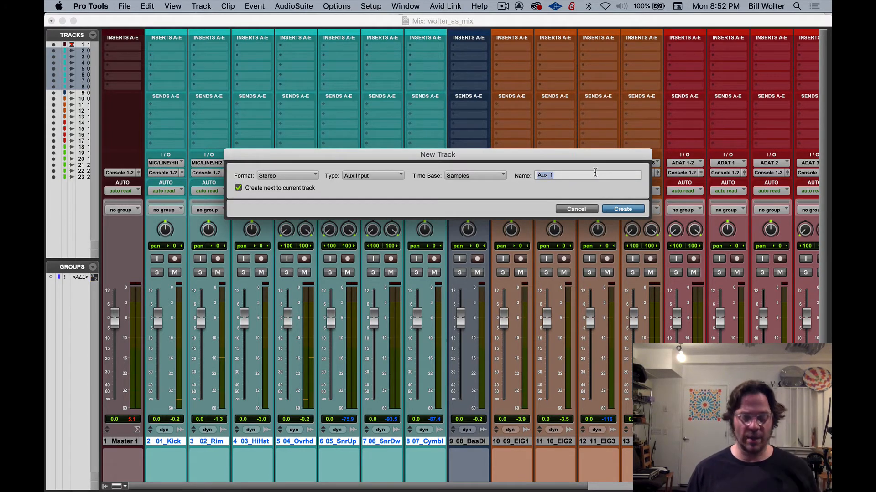
pyautogui.write('DRUM')
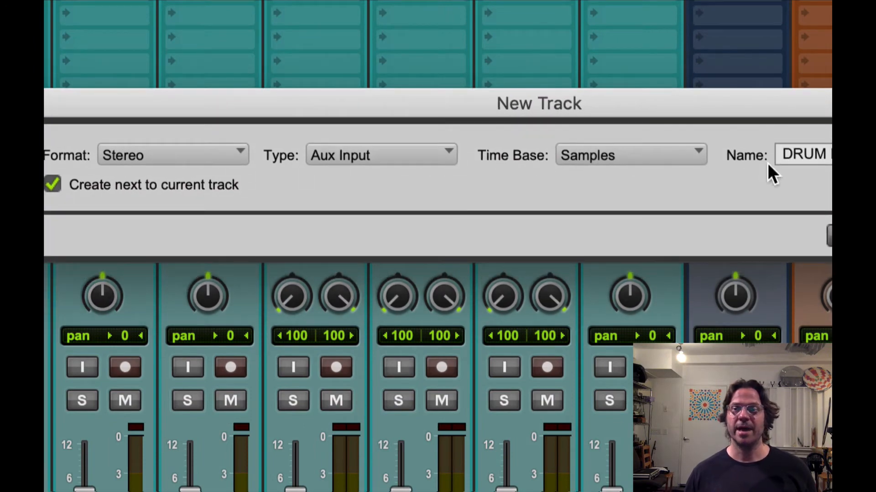
pyautogui.moveTo(731, 102); pyautogui.dragTo(578, 103)
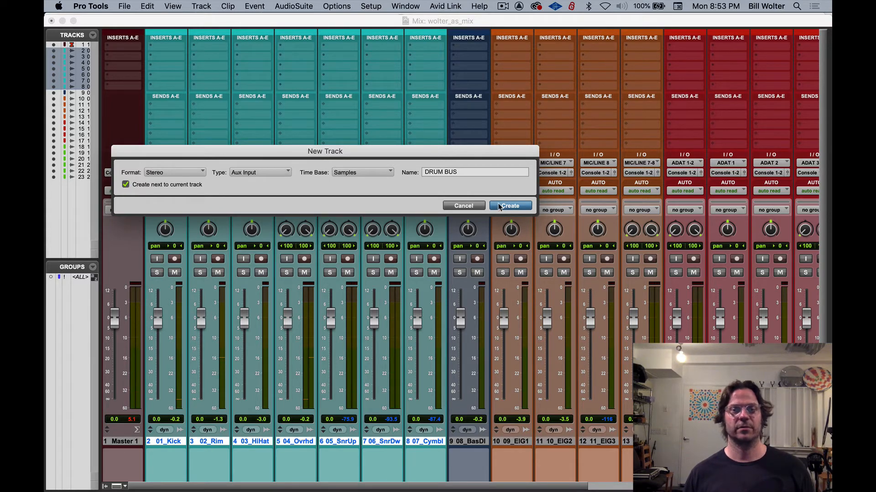
pyautogui.click(510, 206)
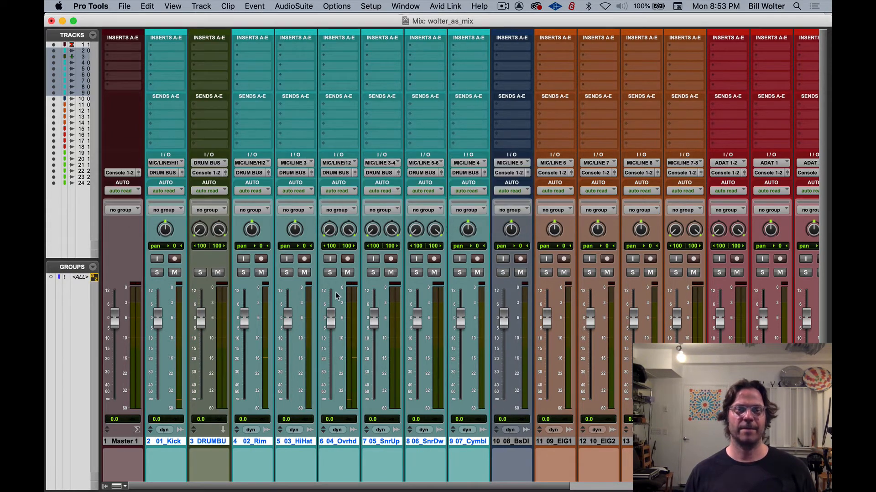
# Step: Move the DRUM BUS track directly after 07_Cymbl, keeping its name
pyautogui.click(166, 444)
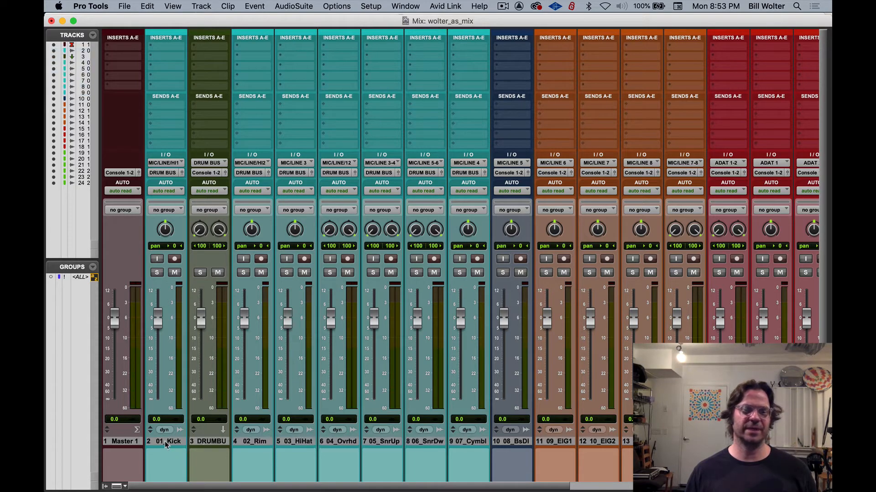
pyautogui.moveTo(208, 443); pyautogui.dragTo(482, 438)
pyautogui.doubleClick(469, 441)
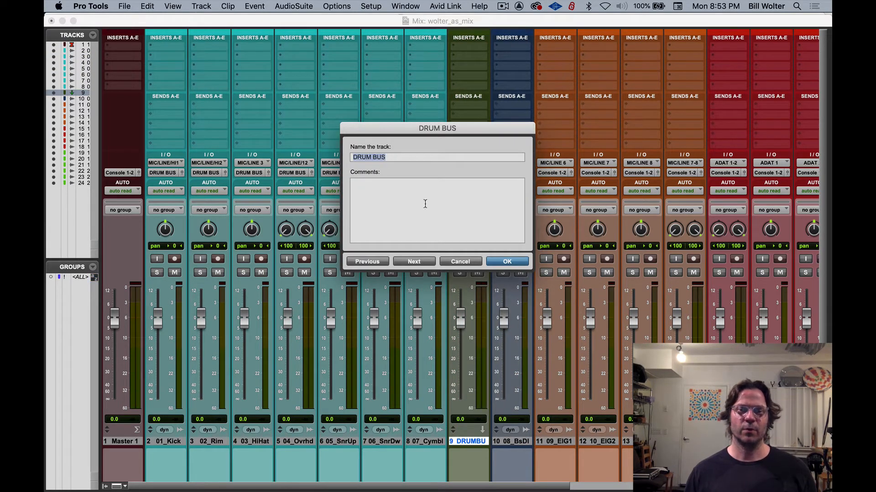
pyautogui.click(456, 263)
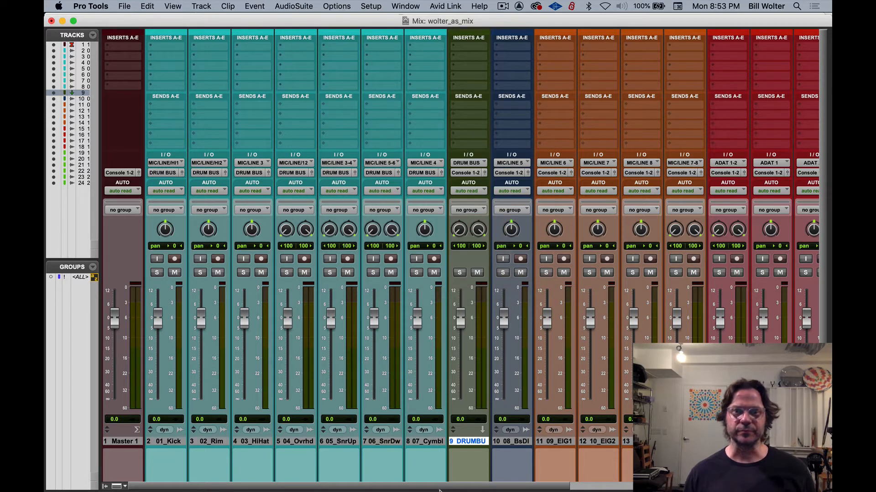
# Step: Give the DRUM BUS track the same bright teal color as 07_Cymbl
pyautogui.keyDown('shift'); pyautogui.click(419, 442); pyautogui.keyUp('shift')
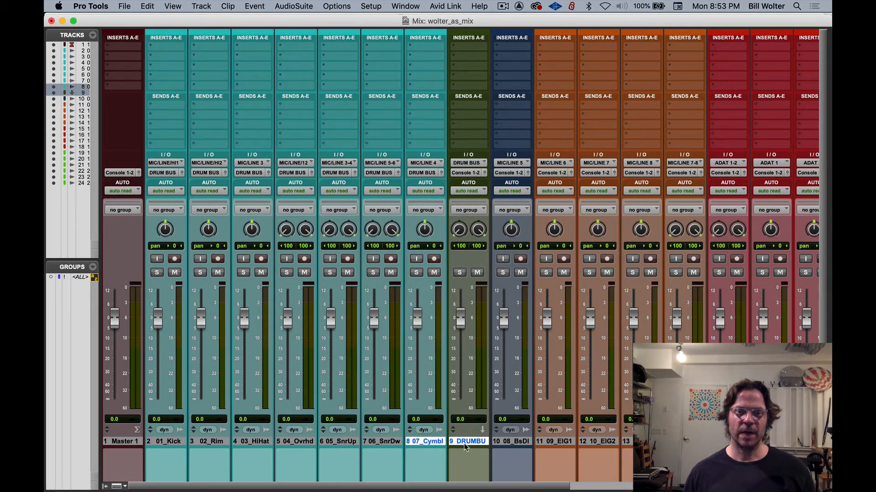
pyautogui.scroll(-1, 469, 483)
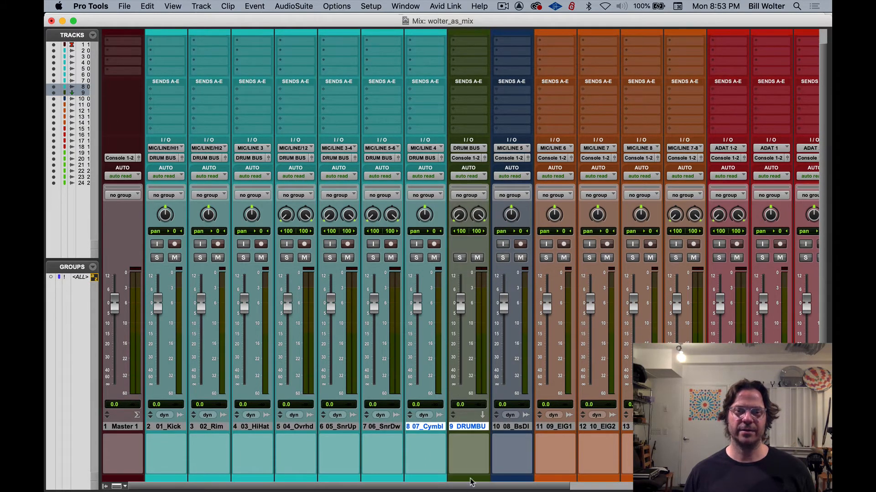
pyautogui.doubleClick(471, 478)
pyautogui.click(434, 426)
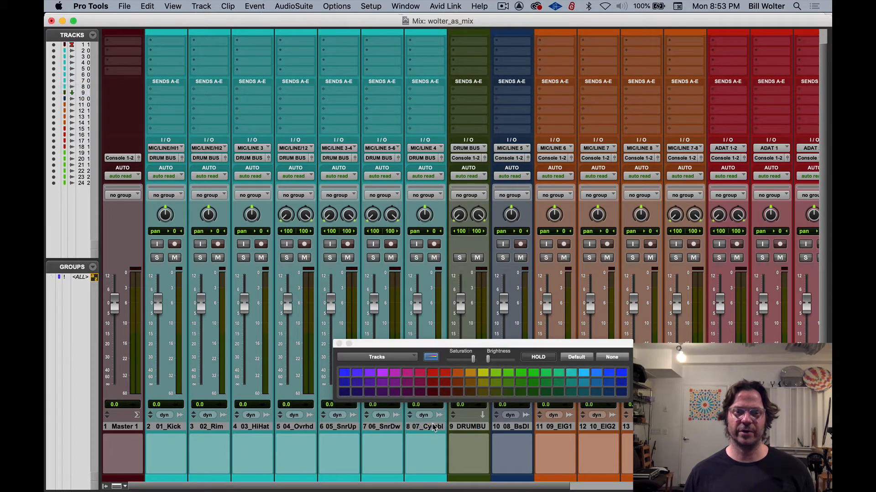
pyautogui.click(439, 427)
pyautogui.keyDown('shift'); pyautogui.click(462, 426); pyautogui.keyUp('shift')
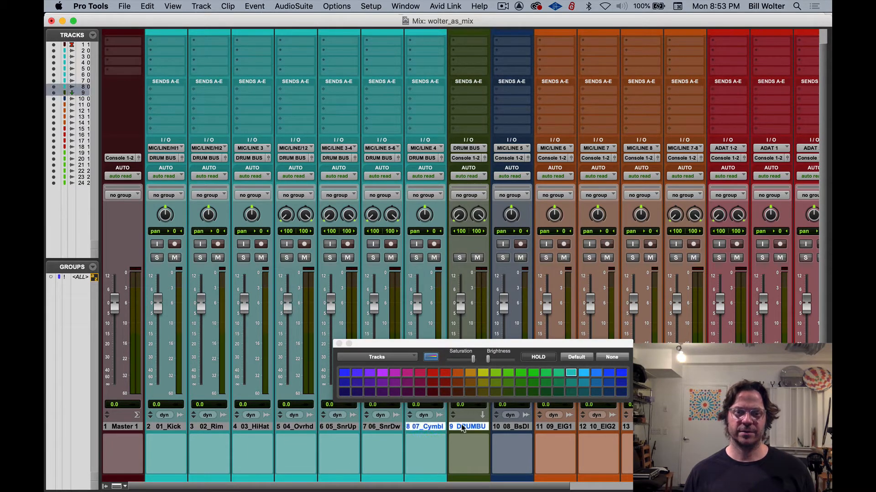
pyautogui.click(573, 374)
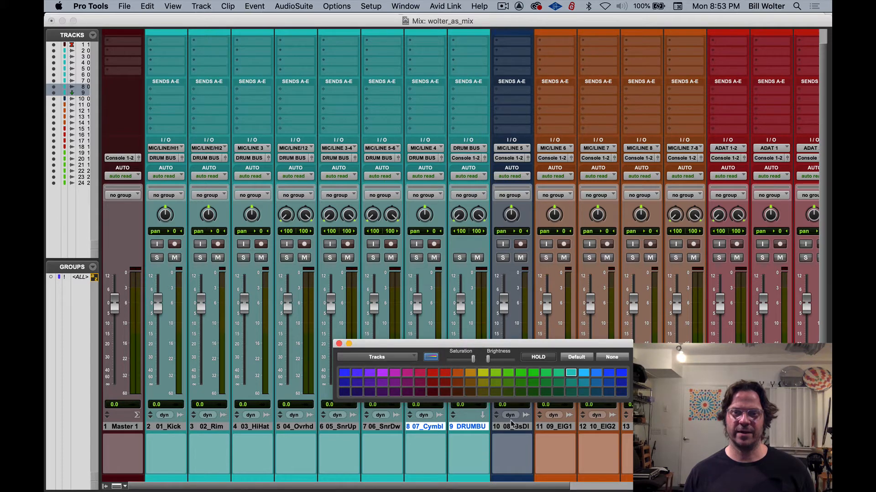
# Step: Color only the DRUM BUS track a darker teal than the drum tracks and close the color palette
pyautogui.click(425, 430)
pyautogui.click(429, 428)
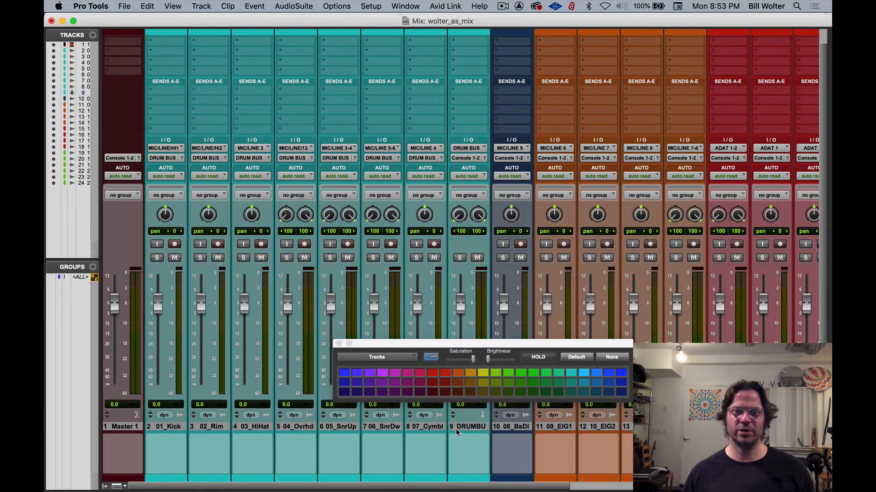
pyautogui.click(469, 428)
pyautogui.click(570, 382)
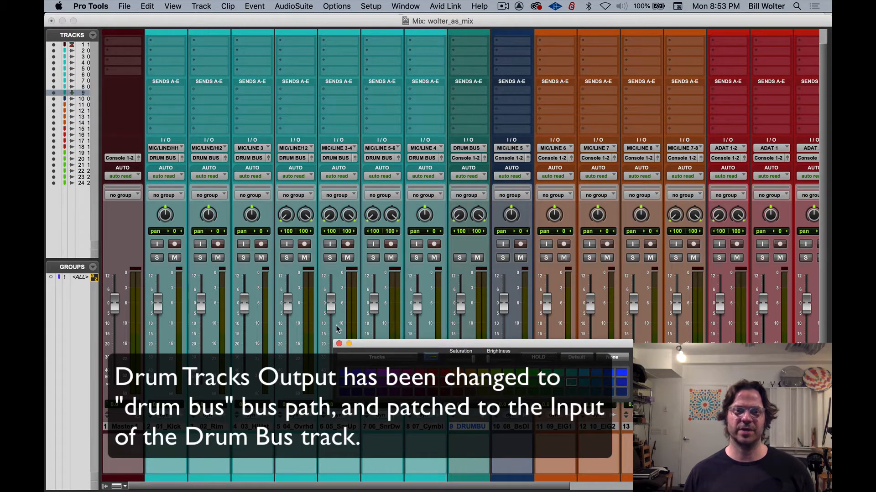
pyautogui.click(338, 343)
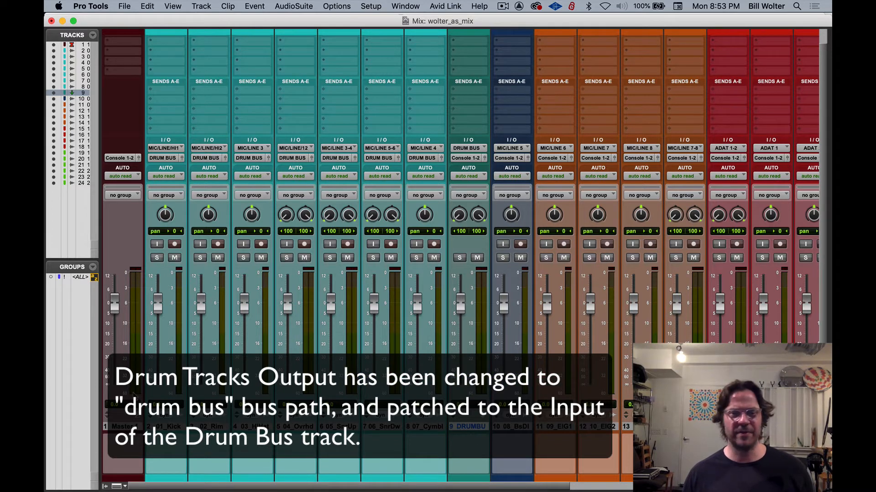
# Step: Select the drum tracks from 01_Kick through 07_Cymbl, leaving out the DRUM BUS track
pyautogui.click(168, 427)
pyautogui.keyDown('shift'); pyautogui.click(429, 427); pyautogui.keyUp('shift')
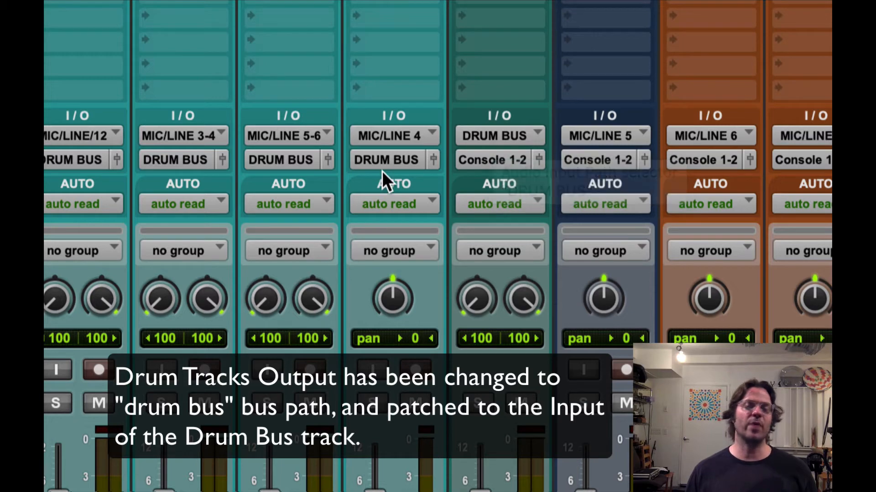
pyautogui.click(376, 159)
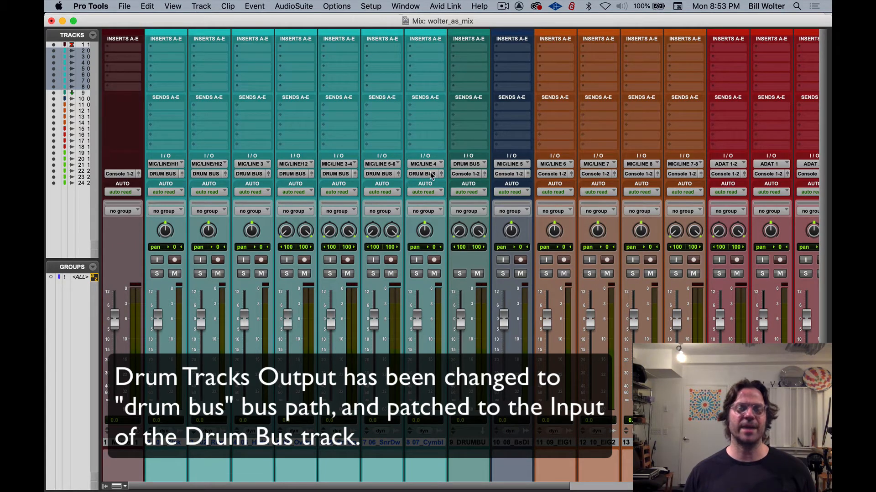
# Step: Look up the DRUM BUS path among the bus paths in the I/O Setup and close it without changes
pyautogui.click(370, 6)
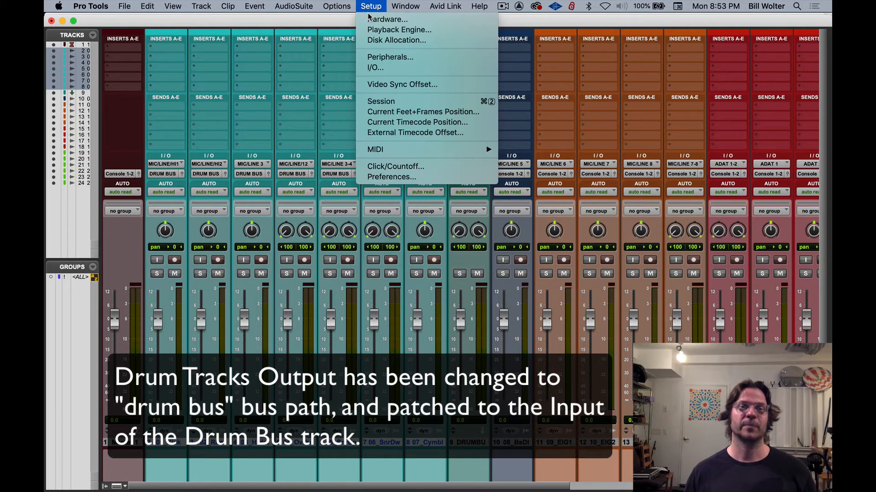
pyautogui.click(391, 69)
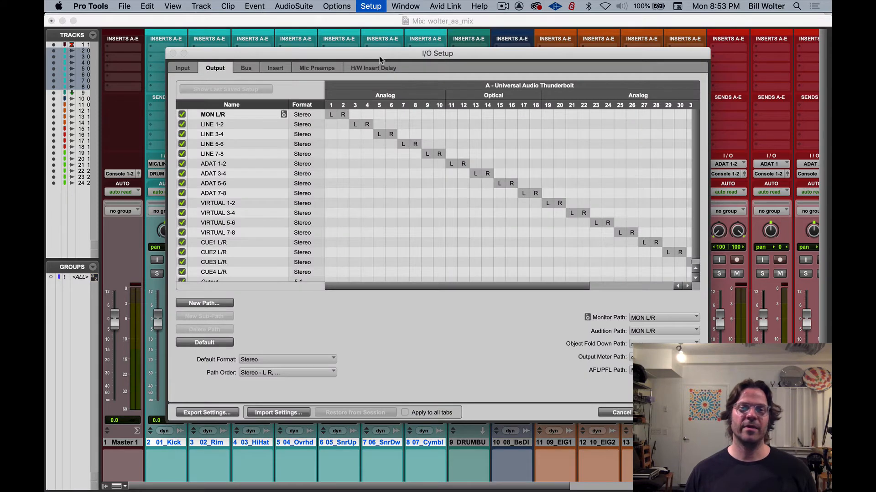
pyautogui.click(246, 68)
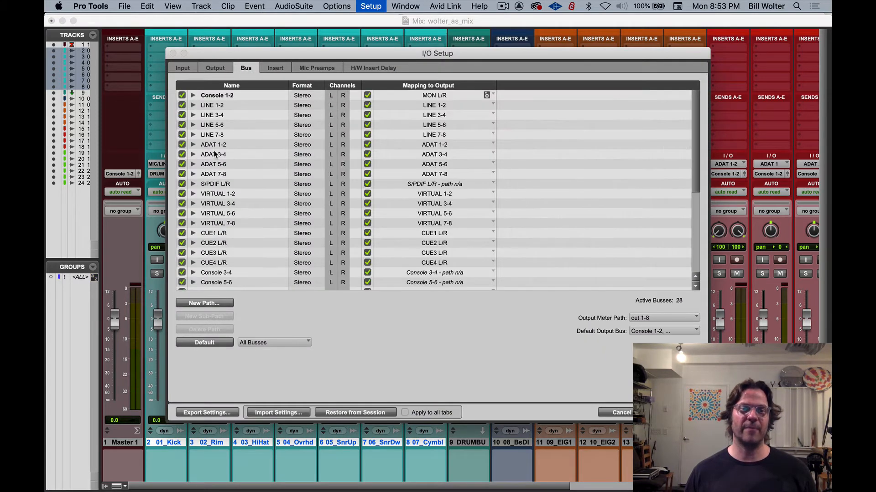
pyautogui.scroll(-3, 234, 228)
pyautogui.scroll(-4, 234, 229)
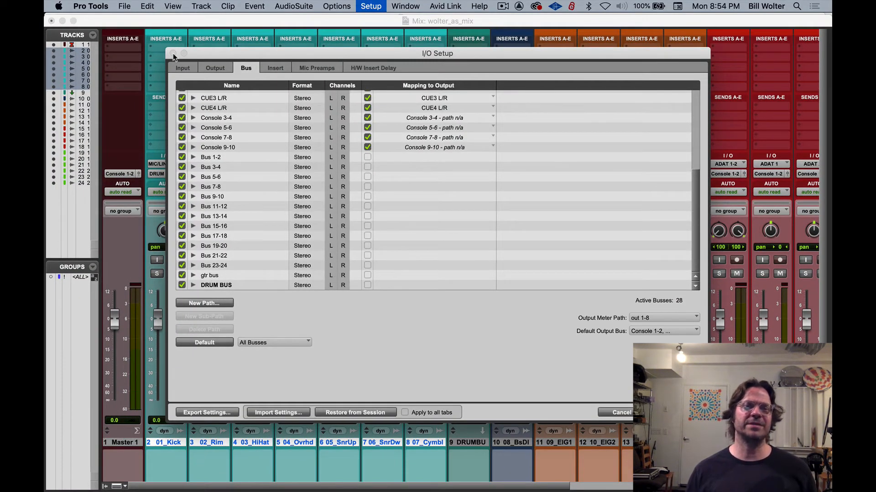
pyautogui.click(621, 413)
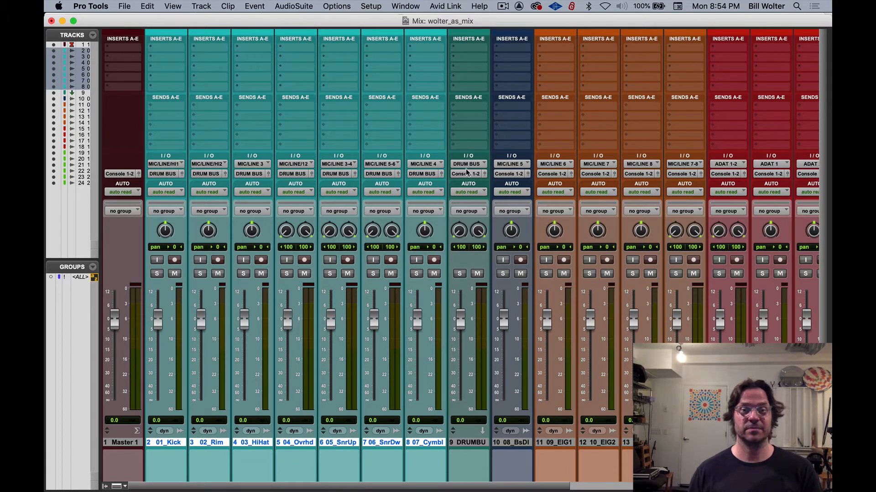
# Step: Look through the output and bus destinations of a 06_SnrDw send and the hardware insert choices of 05_SnrUp
pyautogui.click(381, 106)
pyautogui.moveTo(372, 107)
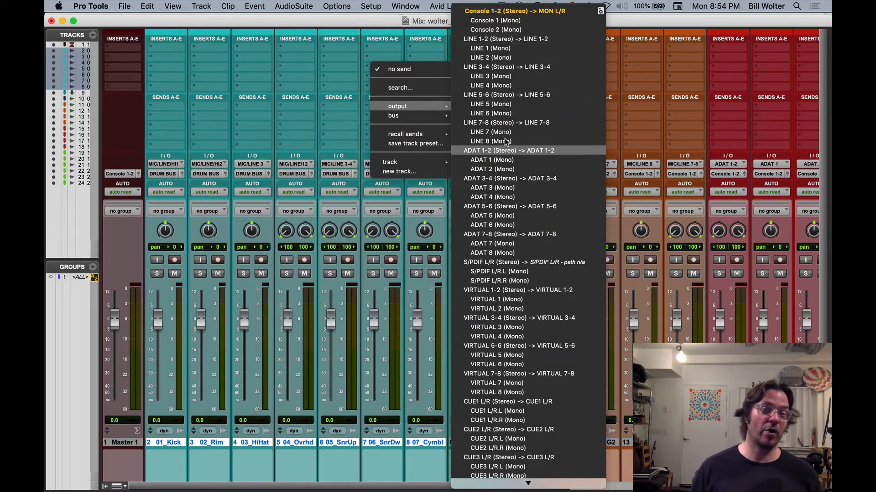
pyautogui.moveTo(418, 116)
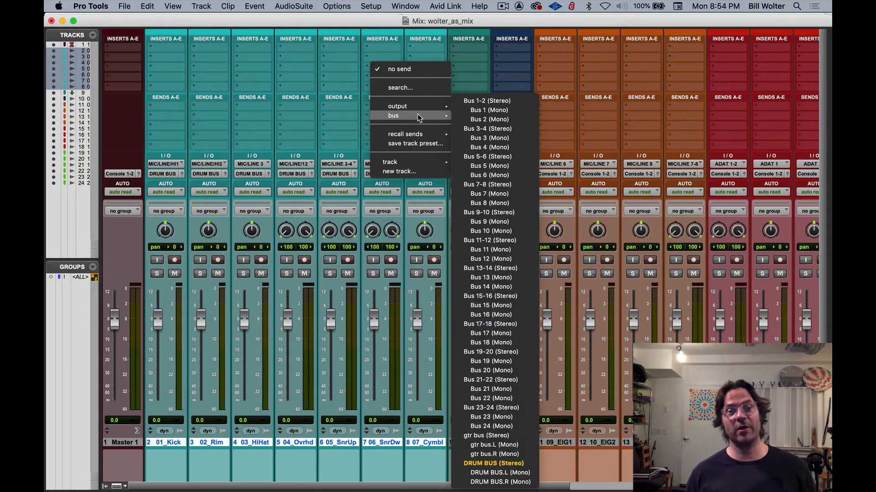
pyautogui.click(499, 465)
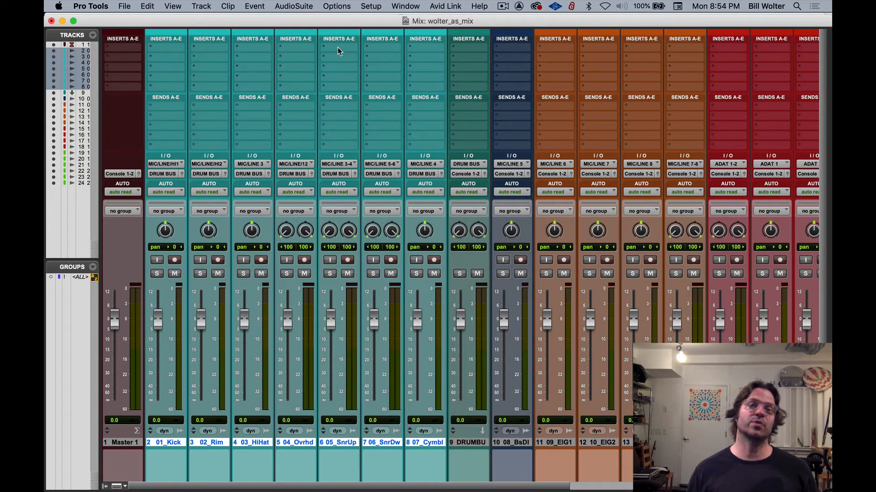
pyautogui.click(338, 47)
pyautogui.moveTo(371, 48)
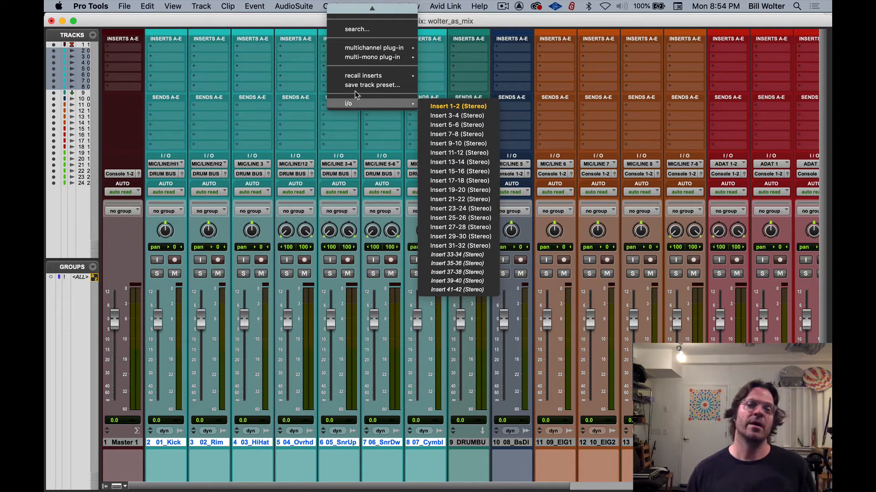
pyautogui.click(250, 22)
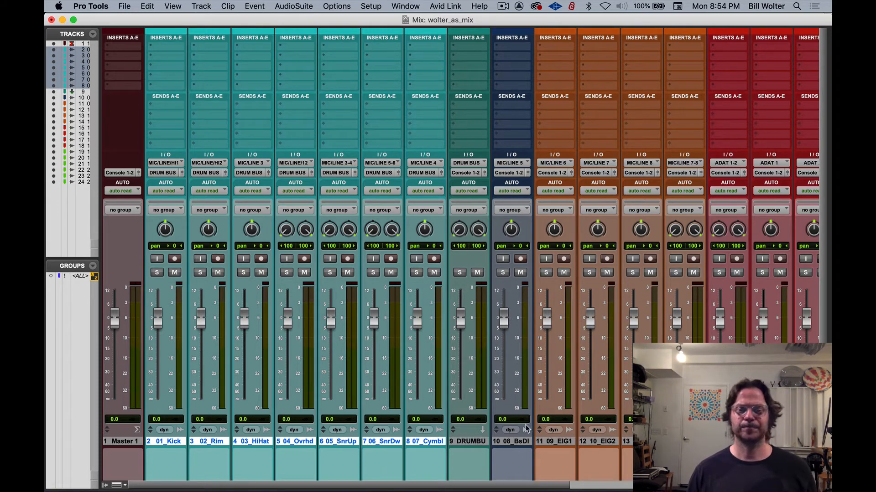
# Step: Create one stereo Aux Input track right after the 08_BsDI bass track, keeping the default name
pyautogui.click(513, 443)
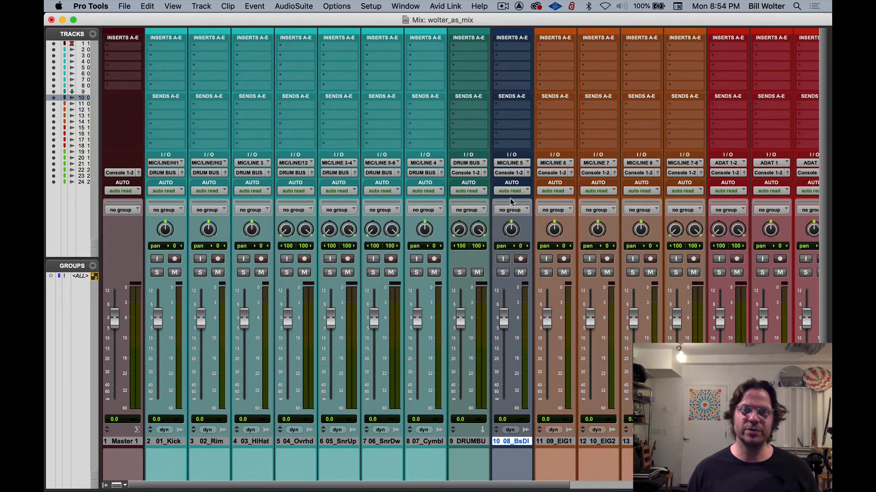
pyautogui.hscroll(3, 510, 198)
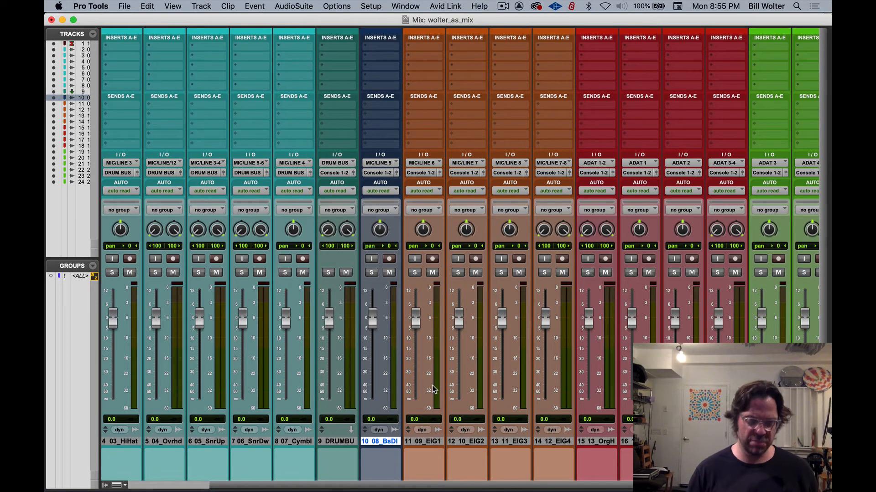
pyautogui.press('super+shift+n')
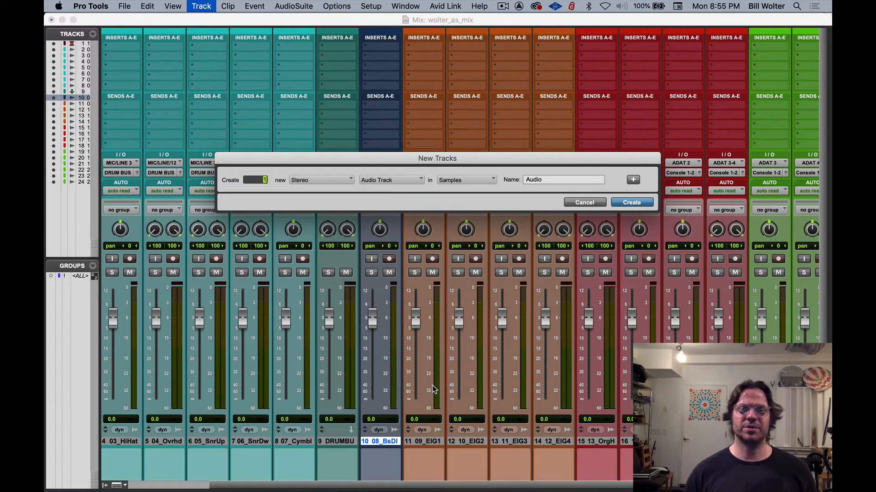
pyautogui.press('super+Down')
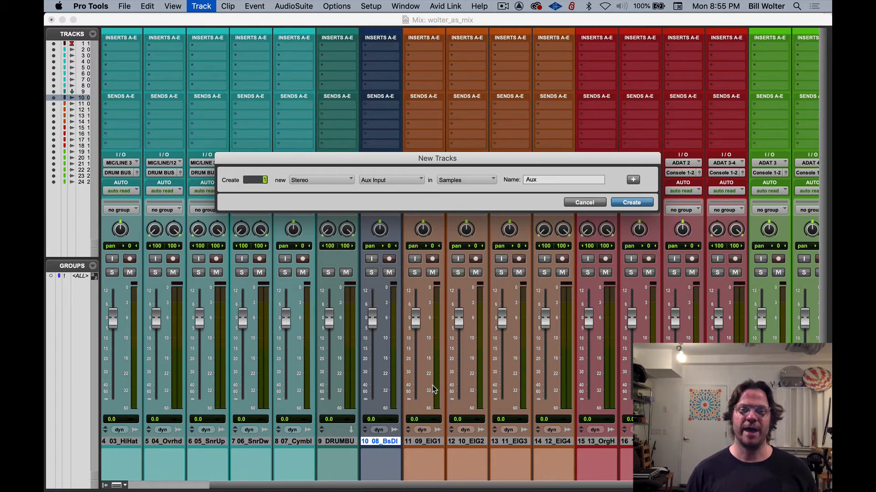
pyautogui.press('Return')
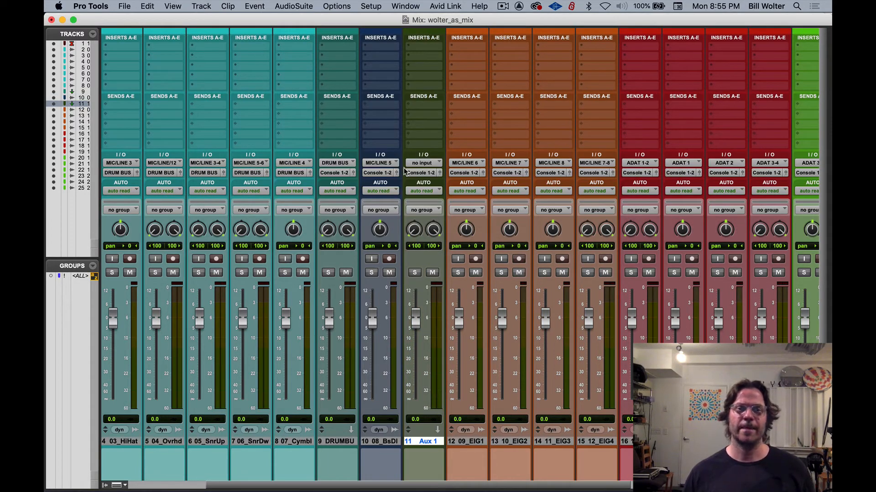
# Step: Give the 08_BsDI and Aux 1 tracks the same dark blue track color
pyautogui.keyDown('shift'); pyautogui.click(381, 441); pyautogui.keyUp('shift')
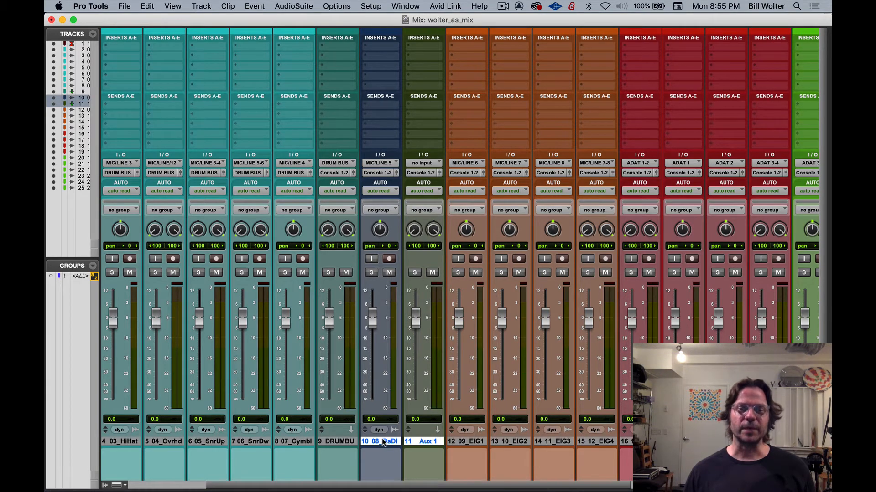
pyautogui.scroll(-2, 381, 407)
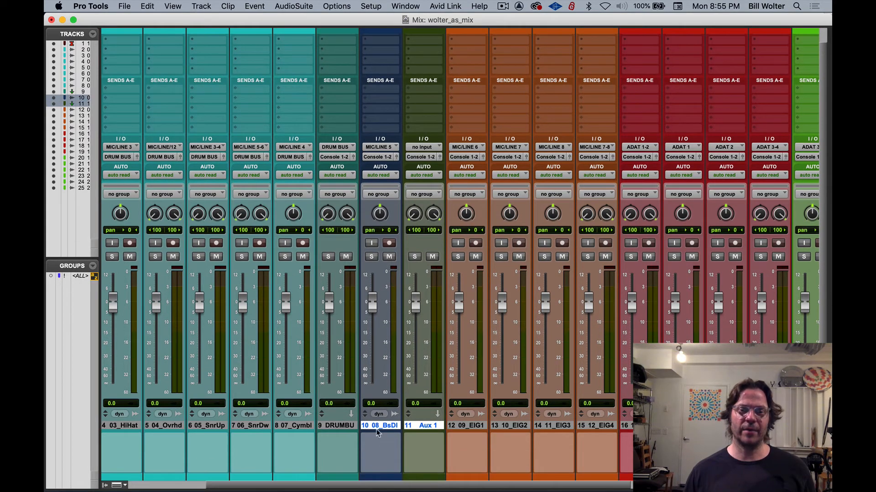
pyautogui.doubleClick(377, 479)
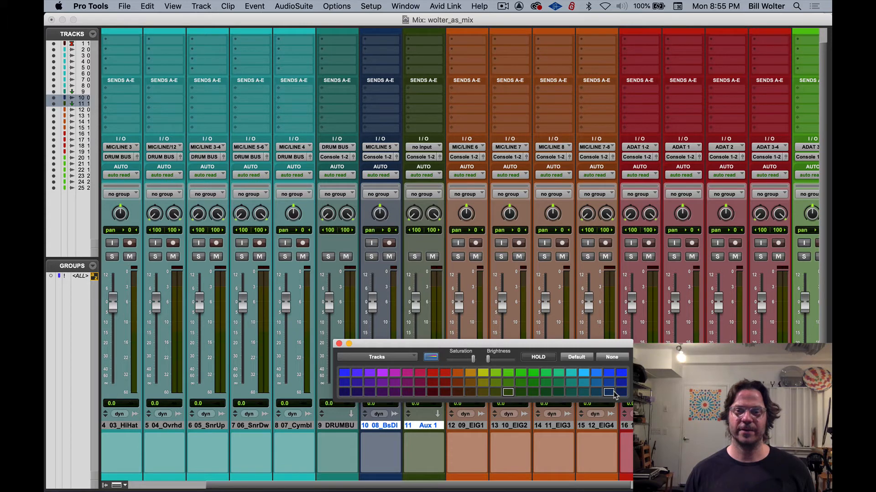
pyautogui.click(609, 393)
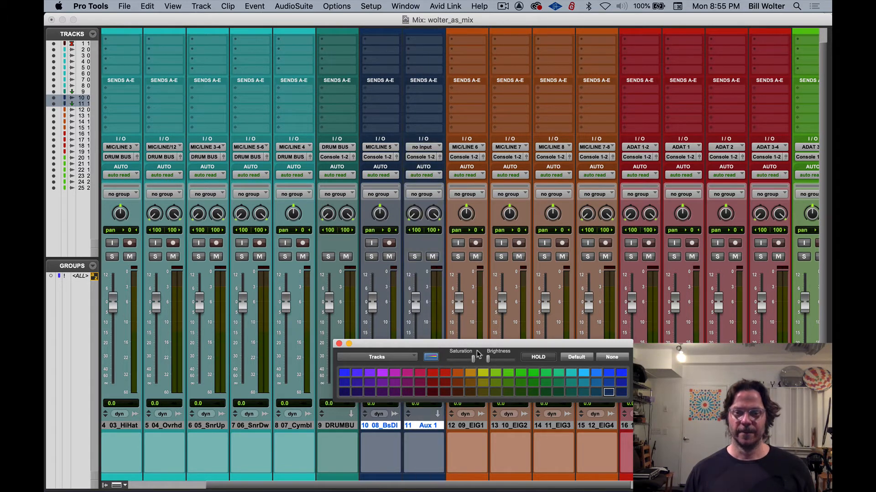
pyautogui.click(339, 344)
# Step: Color only the Aux 1 track one shade brighter blue than the 08_BsDI track
pyautogui.click(418, 426)
pyautogui.doubleClick(417, 476)
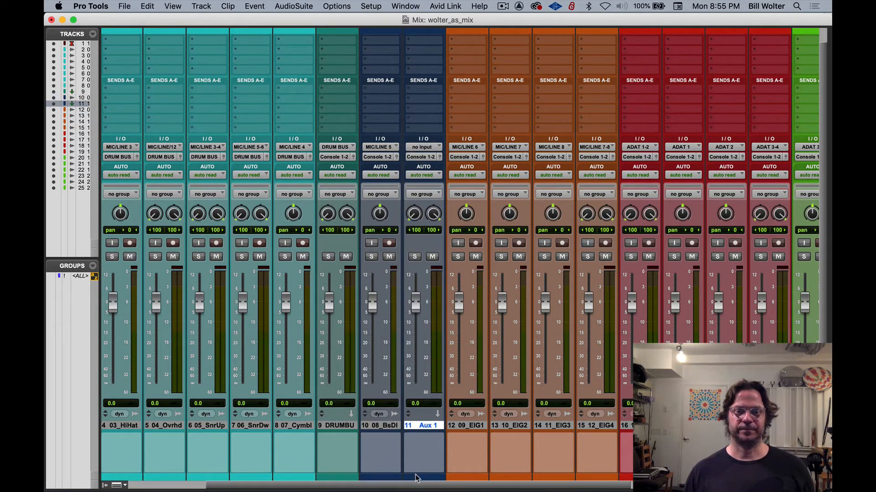
pyautogui.click(608, 383)
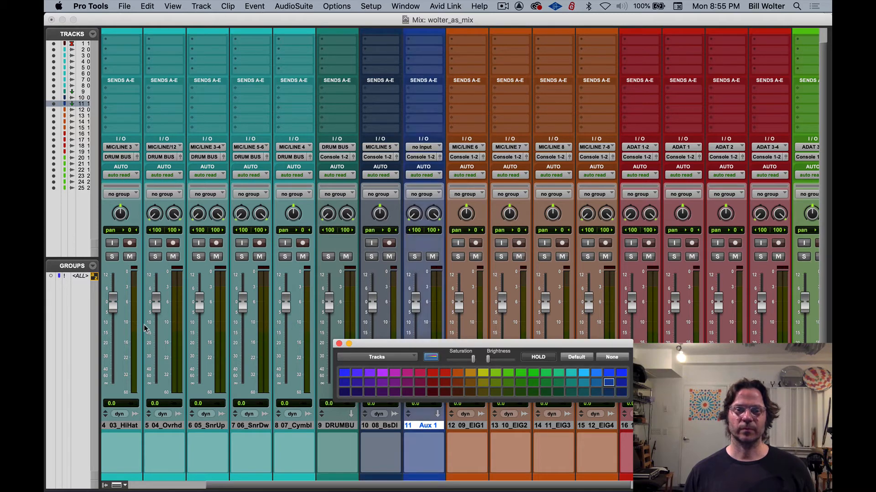
pyautogui.click(338, 343)
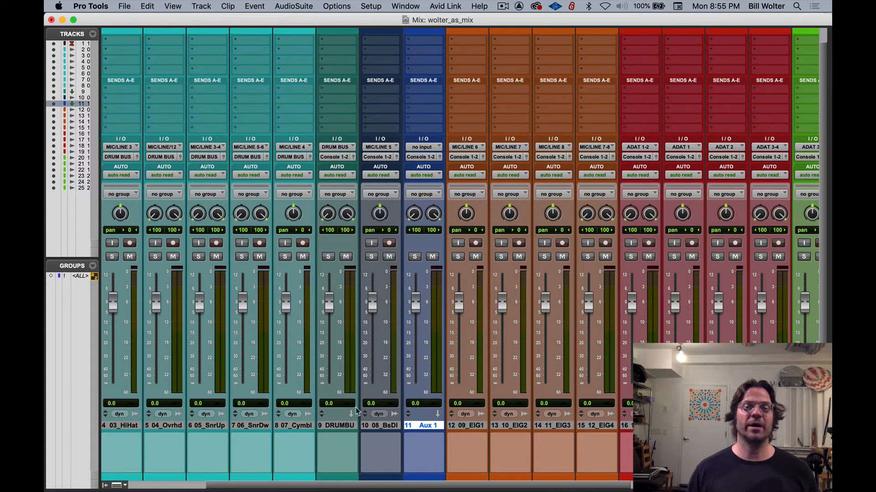
# Step: Activate the Smart Tool in the Edit window, select the whole 07_Cymbal clip, and return to the Mix window
pyautogui.click(340, 426)
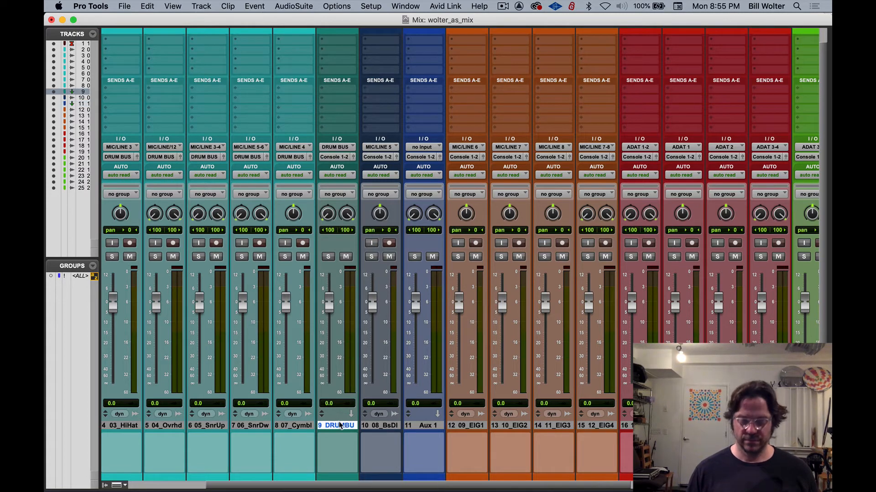
pyautogui.press('super+equal')
pyautogui.scroll(-10, 326, 404)
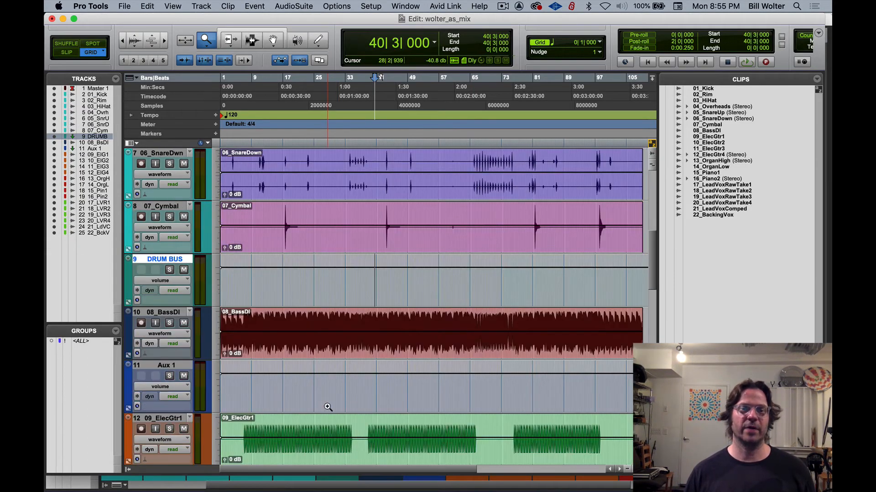
pyautogui.click(252, 30)
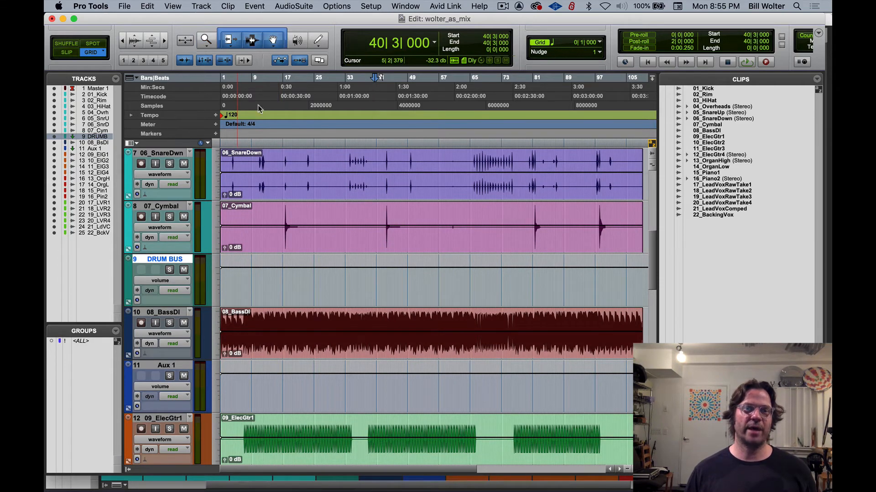
pyautogui.click(317, 242)
pyautogui.moveTo(317, 242)
pyautogui.mouseDown()
pyautogui.moveTo(309, 312)
pyautogui.moveTo(305, 235)
pyautogui.mouseUp()
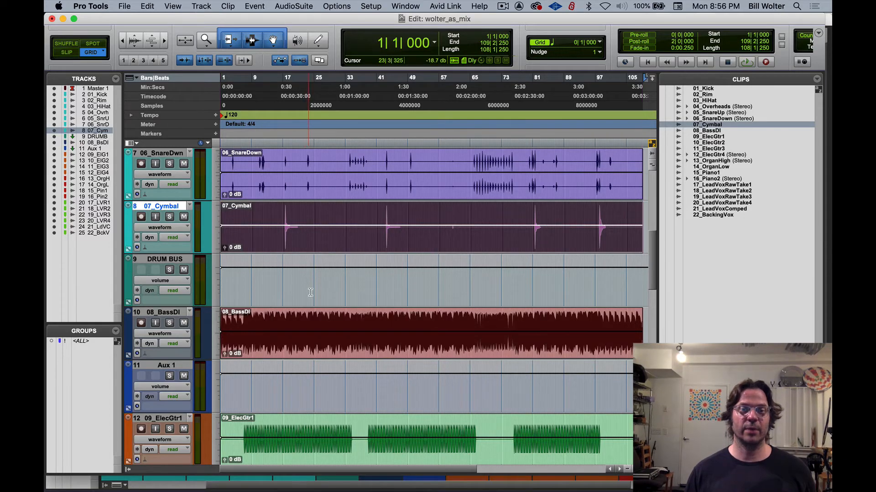
pyautogui.press('super+equal')
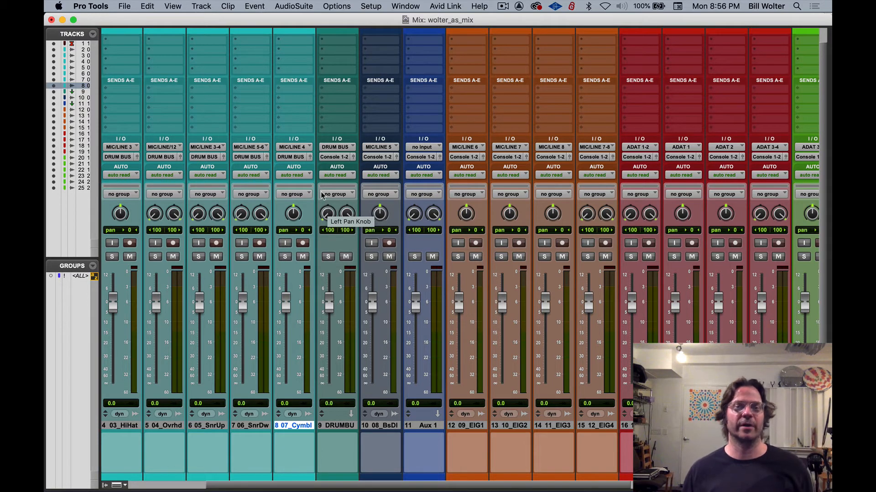
# Step: Solo the DRUM BUS track briefly and release the solo
pyautogui.click(328, 258)
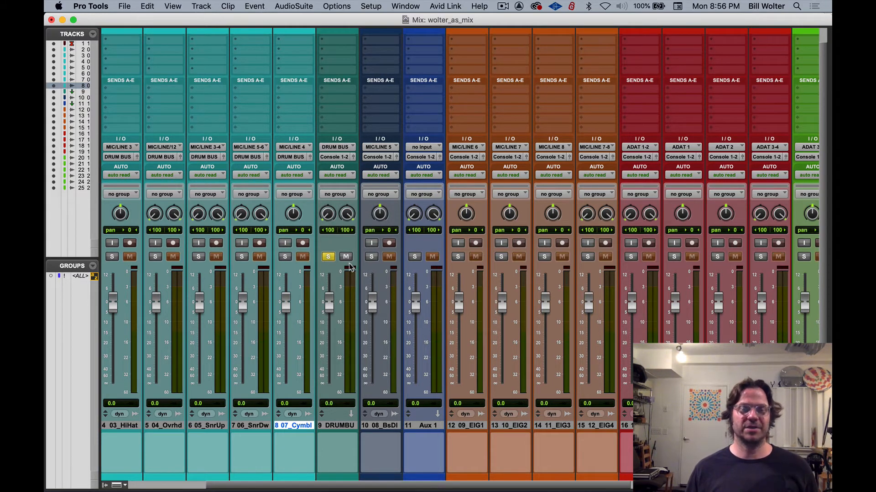
pyautogui.click(376, 6)
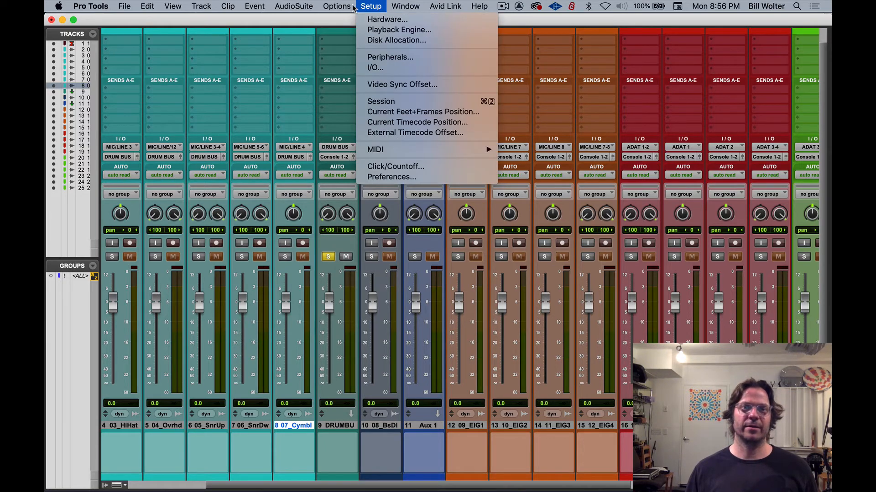
pyautogui.moveTo(337, 6)
pyautogui.click(328, 257)
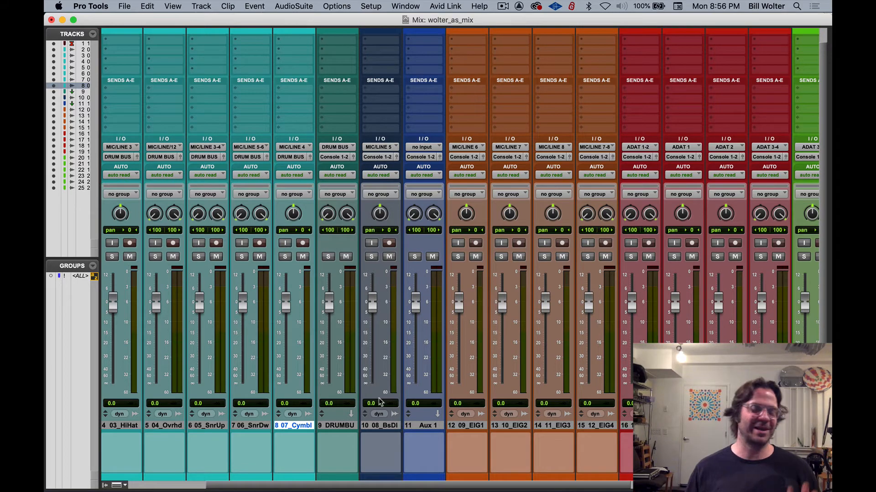
# Step: Select the 08_BsDI and Aux 1 tracks and route the 08_BsDI output to Bus 3-4 (Stereo)
pyautogui.click(378, 426)
pyautogui.keyDown('shift'); pyautogui.click(416, 426); pyautogui.keyUp('shift')
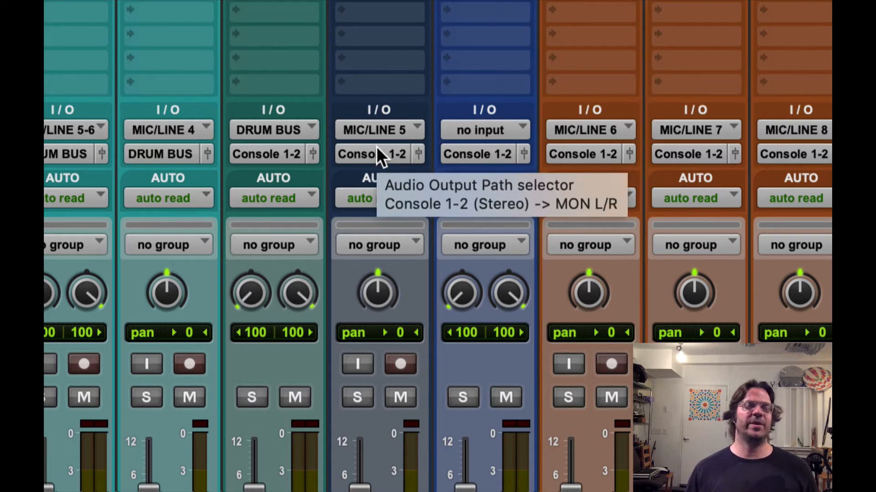
pyautogui.click(366, 154)
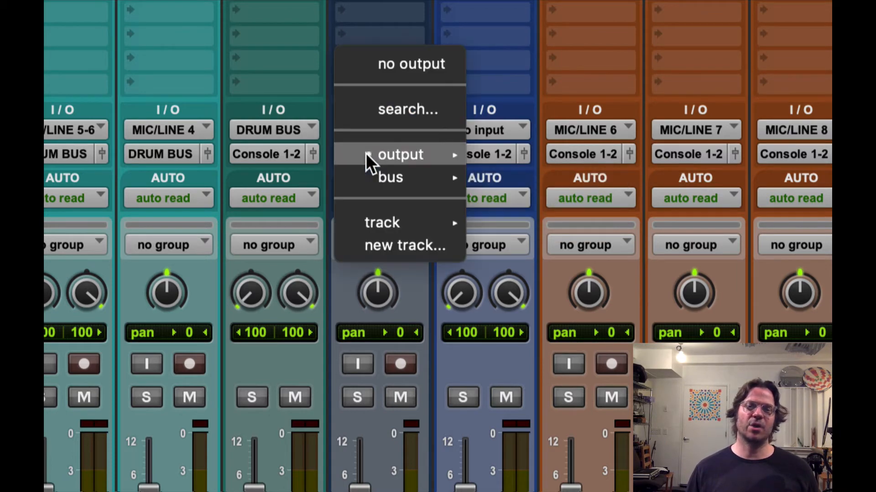
pyautogui.moveTo(365, 154)
pyautogui.moveTo(376, 174)
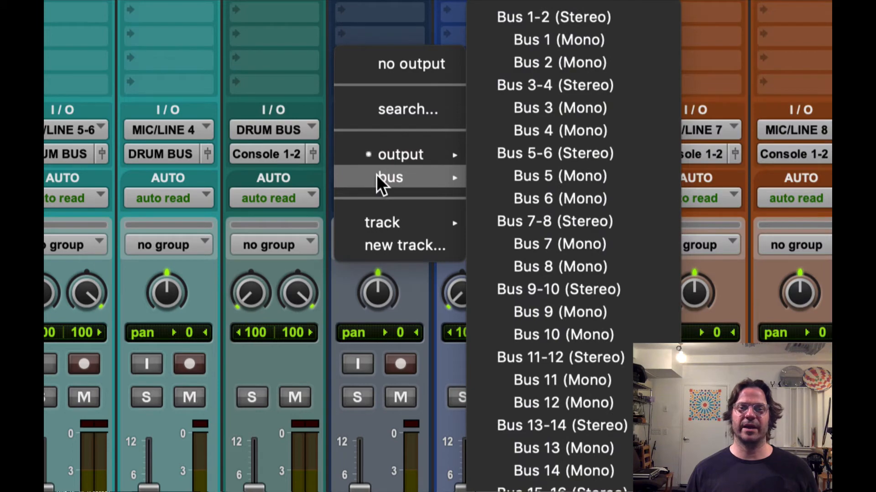
pyautogui.click(611, 92)
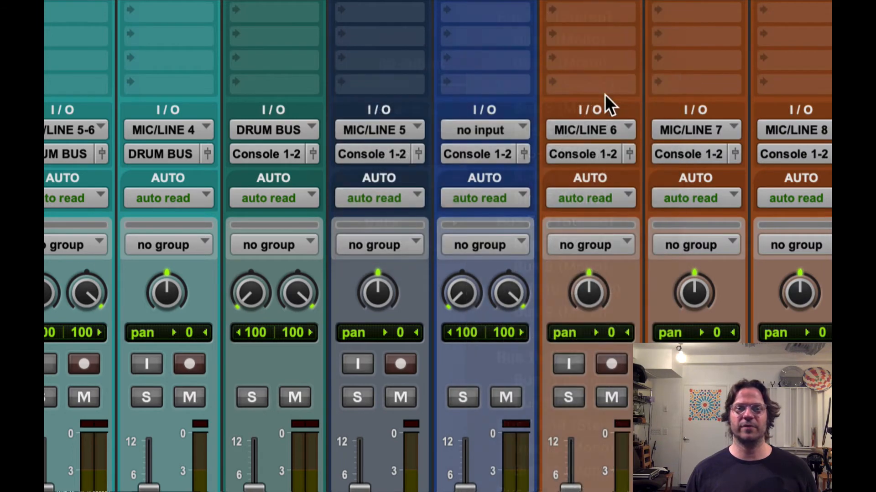
# Step: Solo the 08_BsDI track and look up its current output assignment without changing it
pyautogui.click(372, 396)
pyautogui.click(386, 155)
pyautogui.moveTo(387, 156)
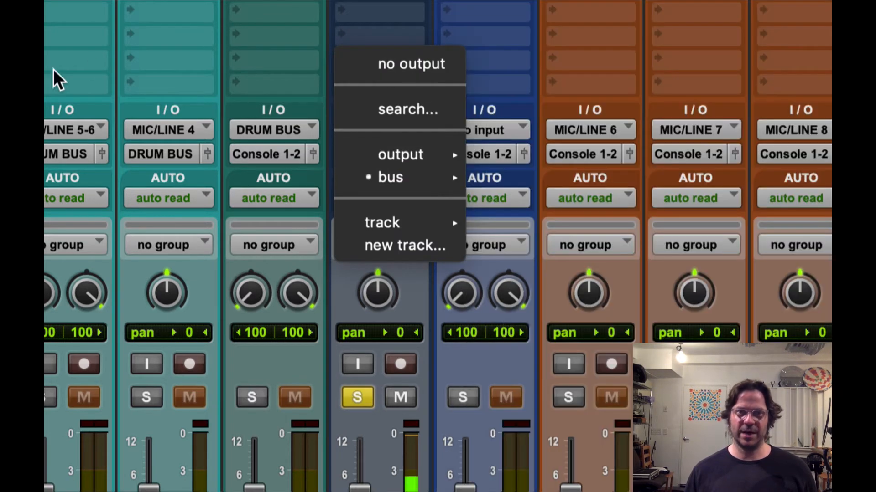
pyautogui.click(227, 72)
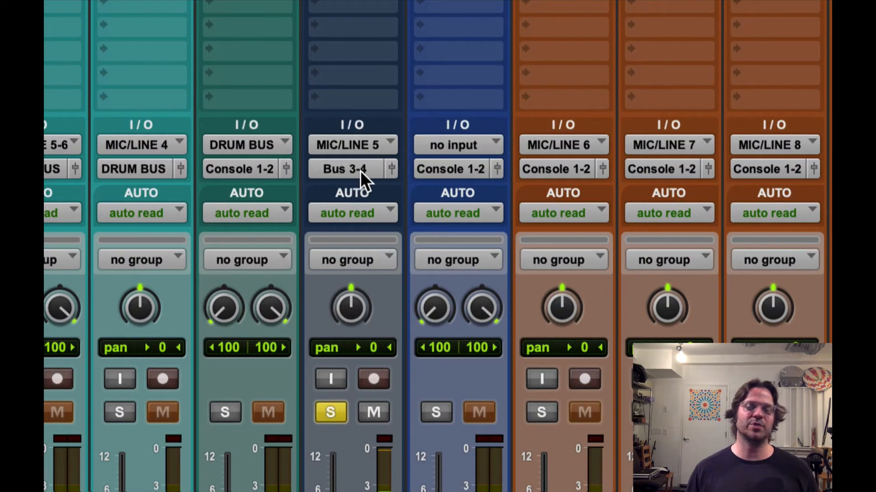
# Step: Set the input of the Aux 1 track to Bus 3-4 (Stereo)
pyautogui.click(440, 144)
pyautogui.moveTo(440, 145)
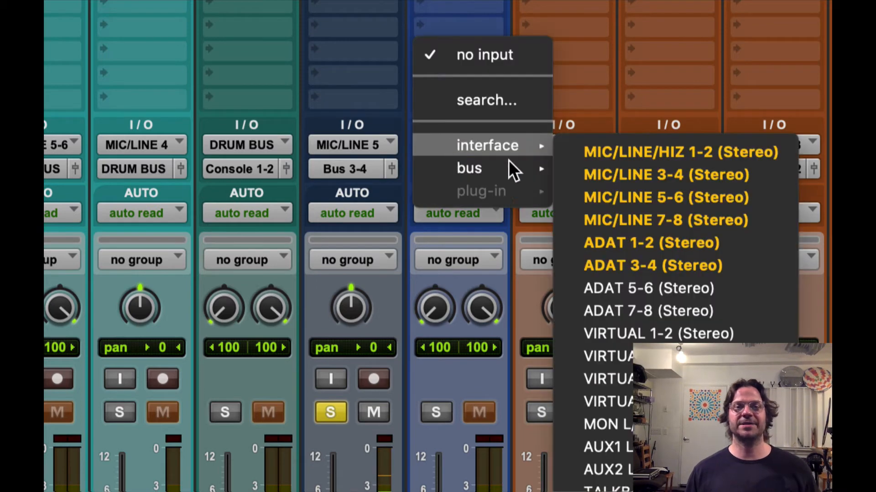
pyautogui.moveTo(507, 169)
pyautogui.click(630, 201)
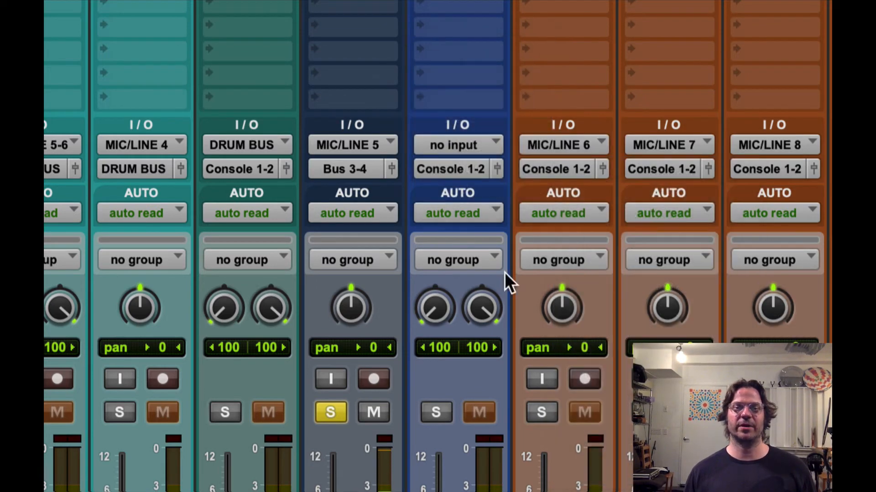
# Step: Solo 08_BsDI and Aux 1 together to check the bass signal through the bus, and release both solos
pyautogui.click(439, 413)
pyautogui.click(330, 410)
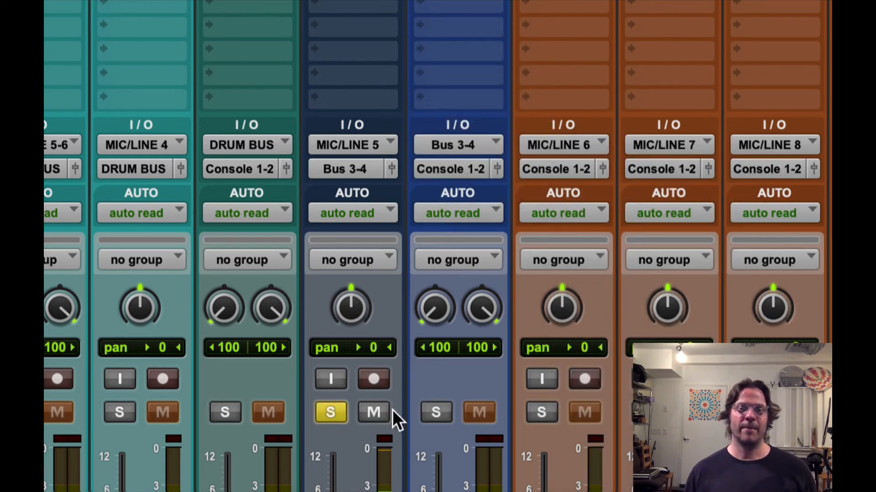
pyautogui.click(436, 412)
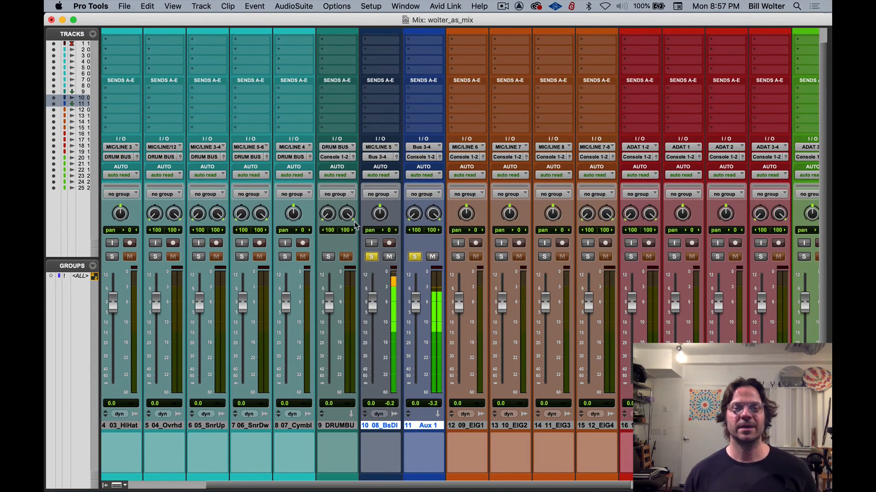
pyautogui.click(371, 257)
pyautogui.click(414, 257)
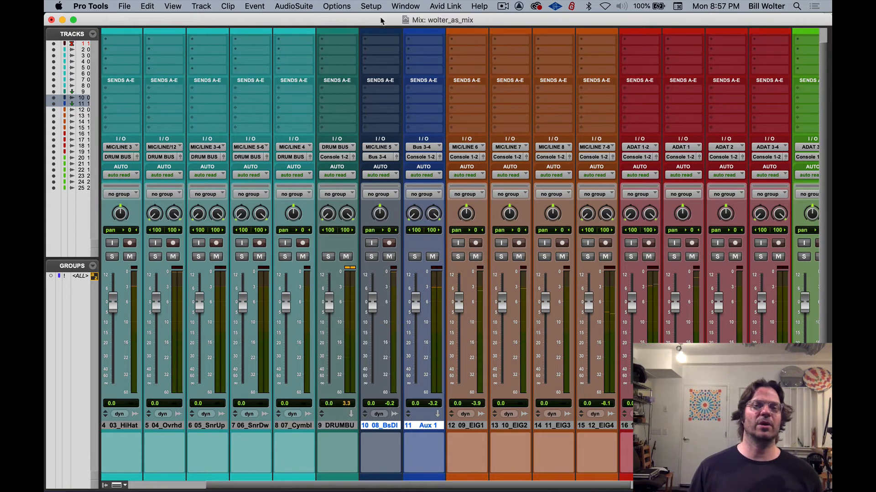
# Step: Set the Solo Mode to AFL (After Fader Listen)
pyautogui.click(337, 7)
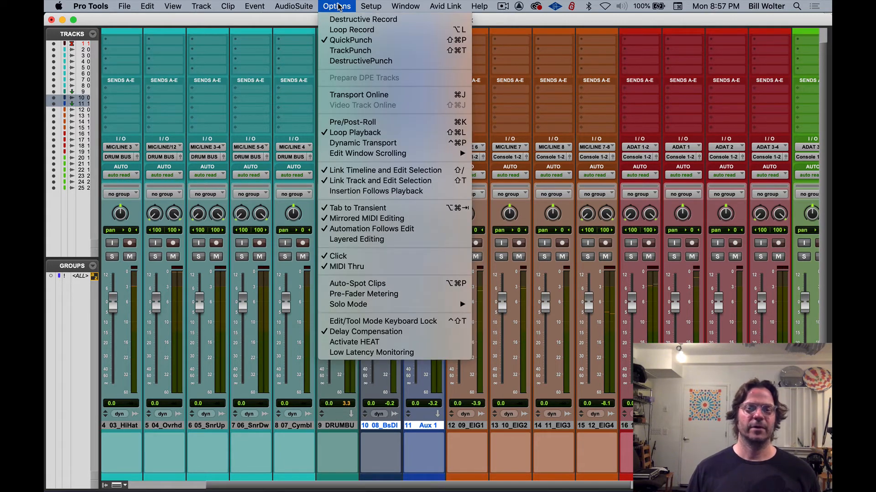
pyautogui.moveTo(398, 305)
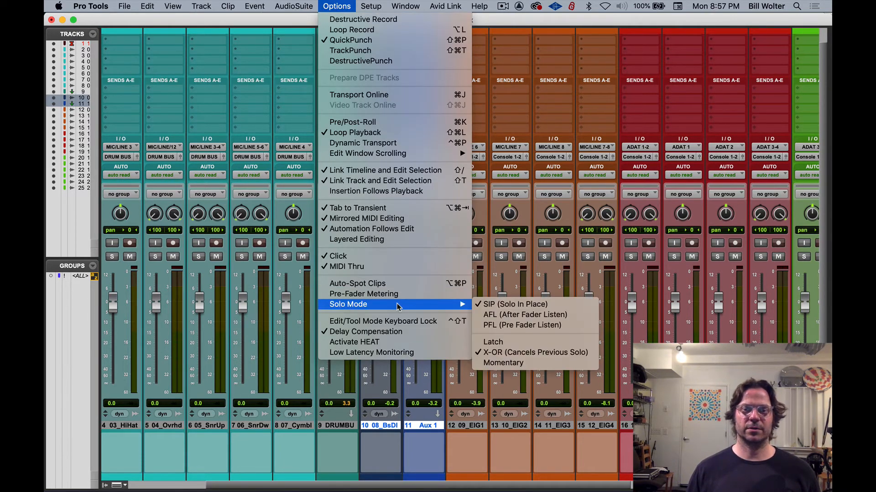
pyautogui.click(571, 320)
# Step: Solo the DRUM BUS track, play the session from near its start, and stop playback in the Edit window
pyautogui.click(328, 256)
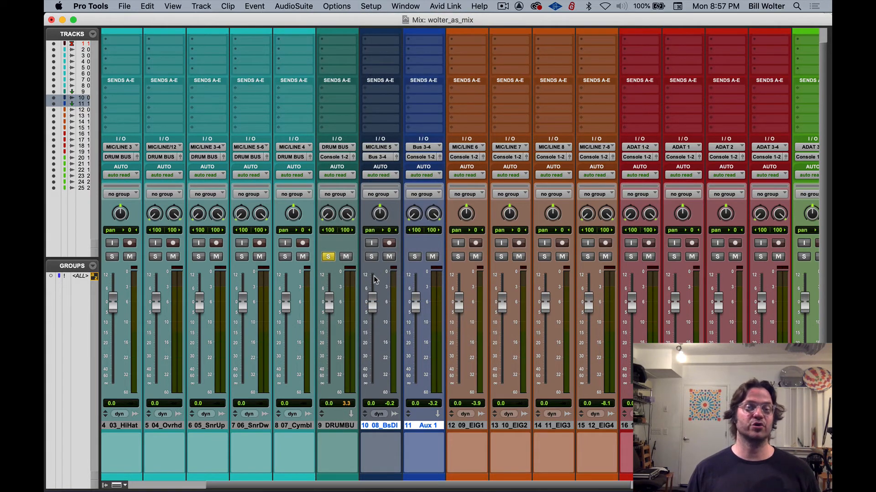
pyautogui.press('space')
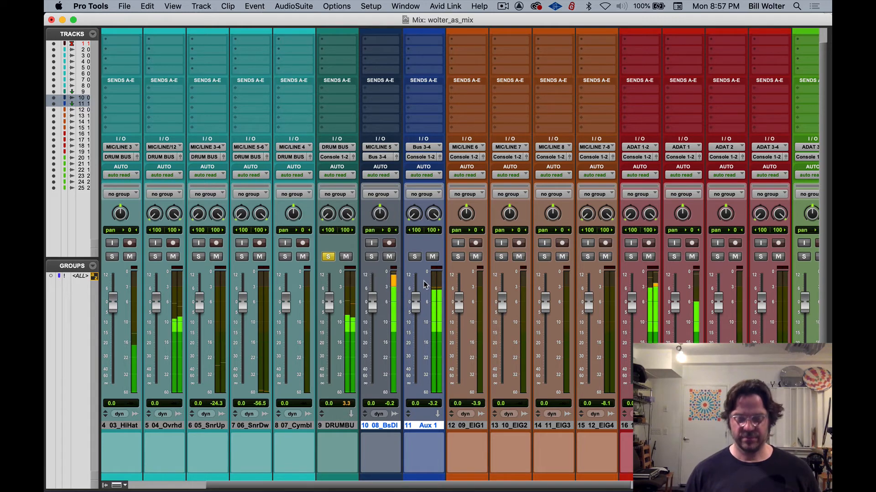
pyautogui.press('super+equal')
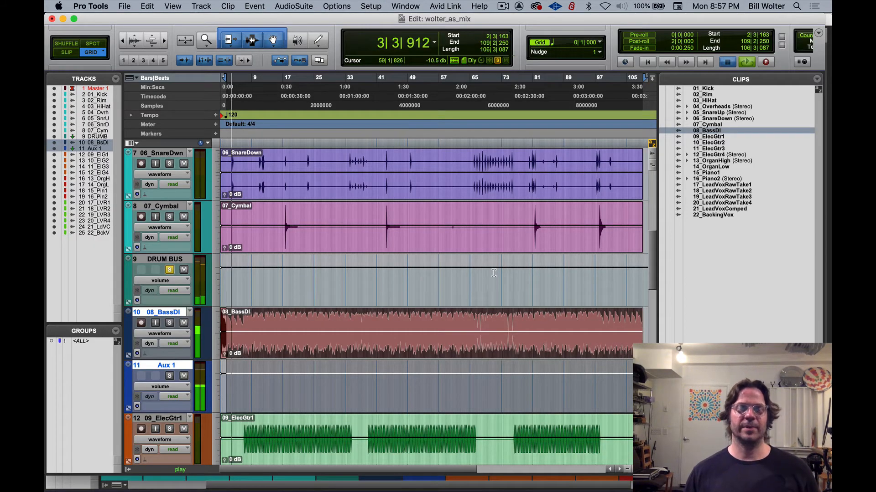
pyautogui.press('space')
# Step: Play the session from 21|2|000 with DRUM BUS soloed, checking the meters in the Mix window, and release the solo
pyautogui.click(260, 112)
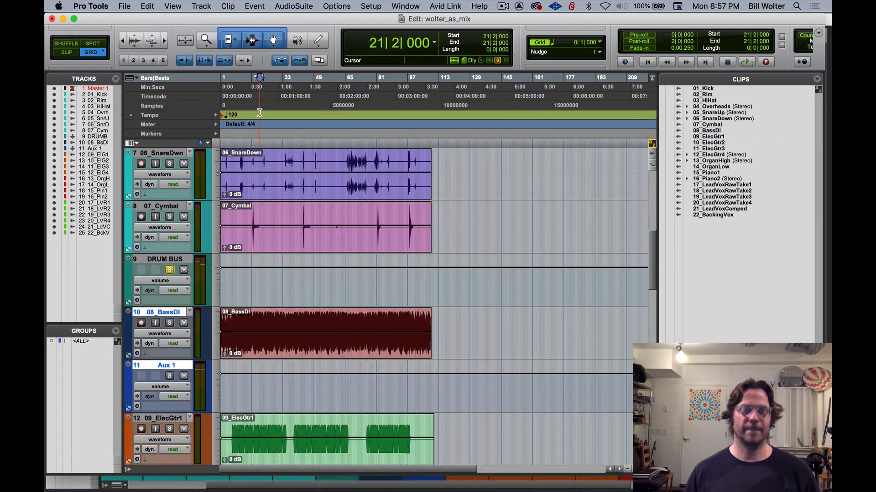
pyautogui.press('space')
pyautogui.press('super+equal')
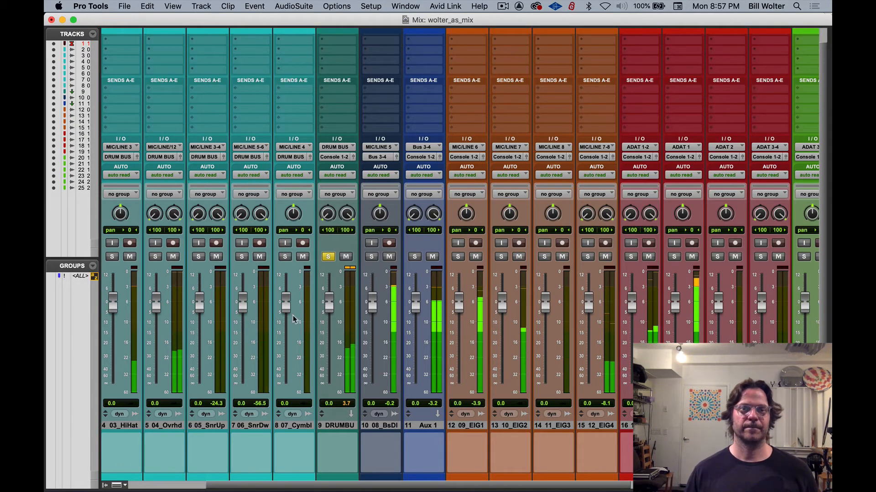
pyautogui.click(328, 256)
pyautogui.press('space')
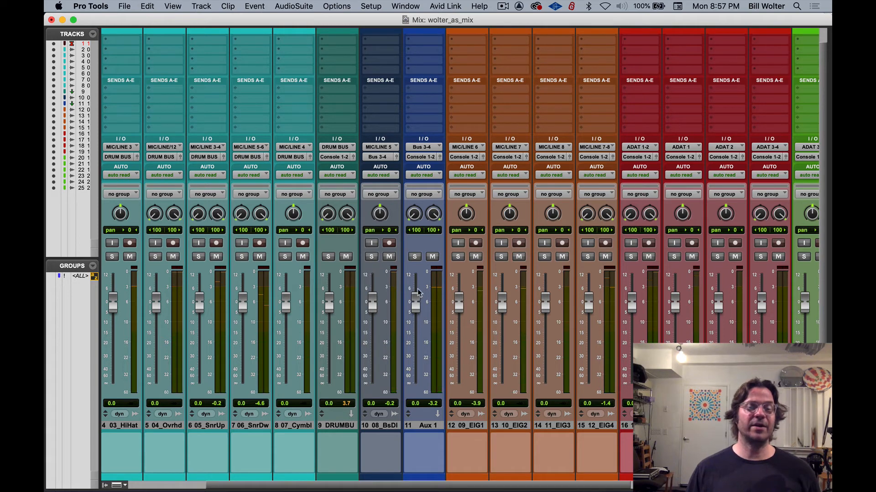
pyautogui.click(328, 257)
pyautogui.click(328, 256)
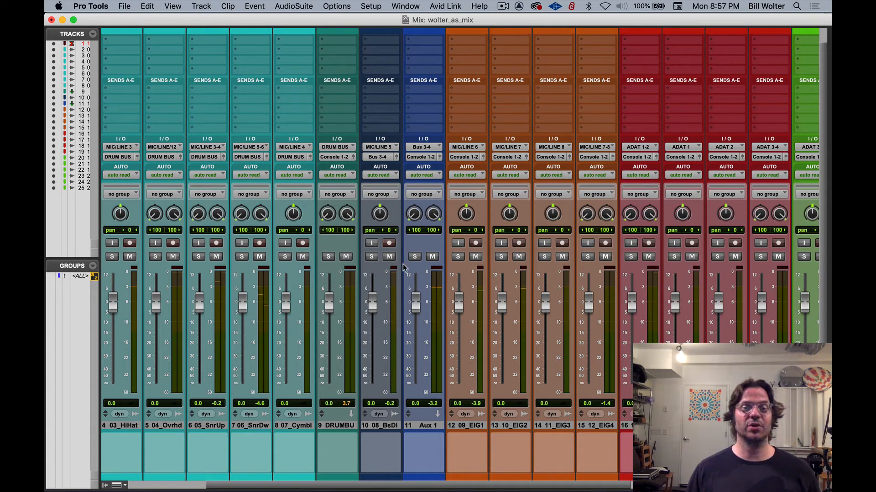
# Step: Rename the Aux 1 track as BASS BUS
pyautogui.doubleClick(416, 425)
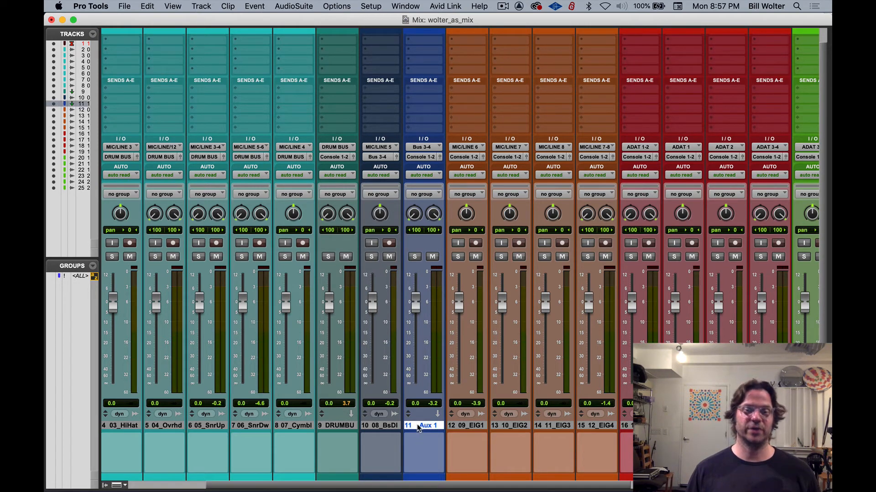
pyautogui.write('BASS')
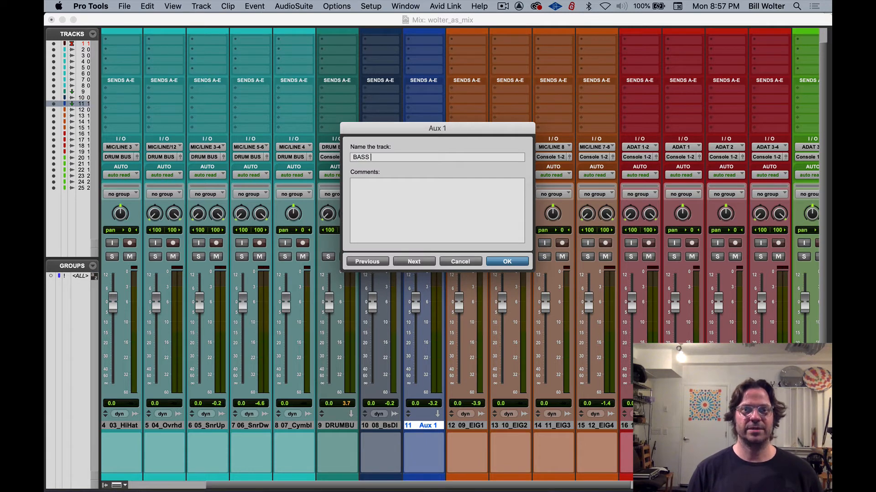
pyautogui.write(' BUS')
pyautogui.press('Return')
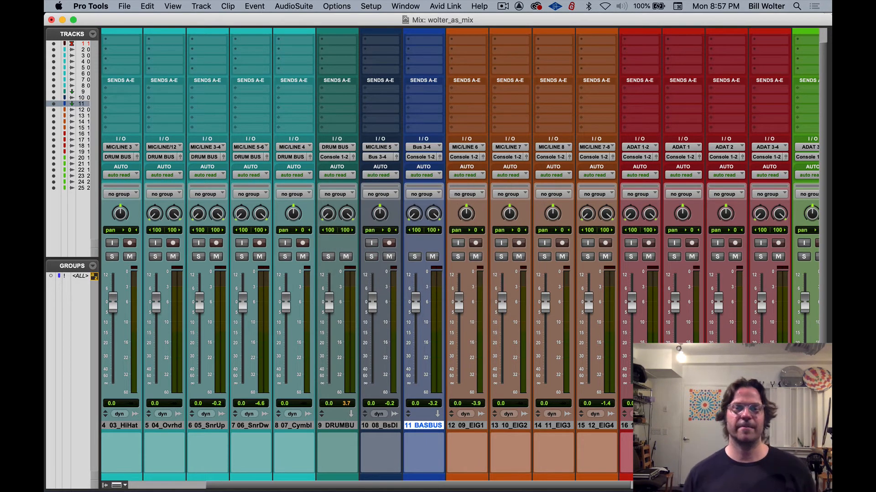
# Step: Select the four electric guitar tracks, 09 through 12, and mute and unmute them together
pyautogui.click(473, 427)
pyautogui.keyDown('shift'); pyautogui.click(601, 431); pyautogui.keyUp('shift')
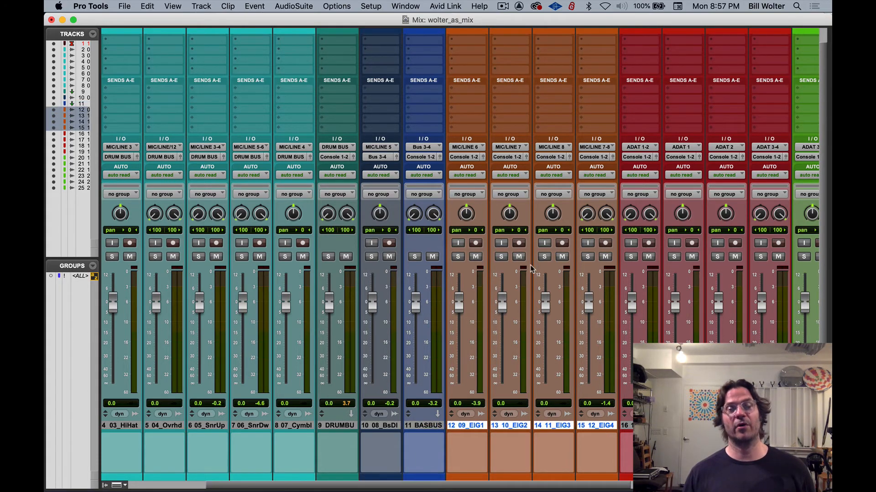
pyautogui.hscroll(5, 487, 241)
pyautogui.hscroll(2, 487, 242)
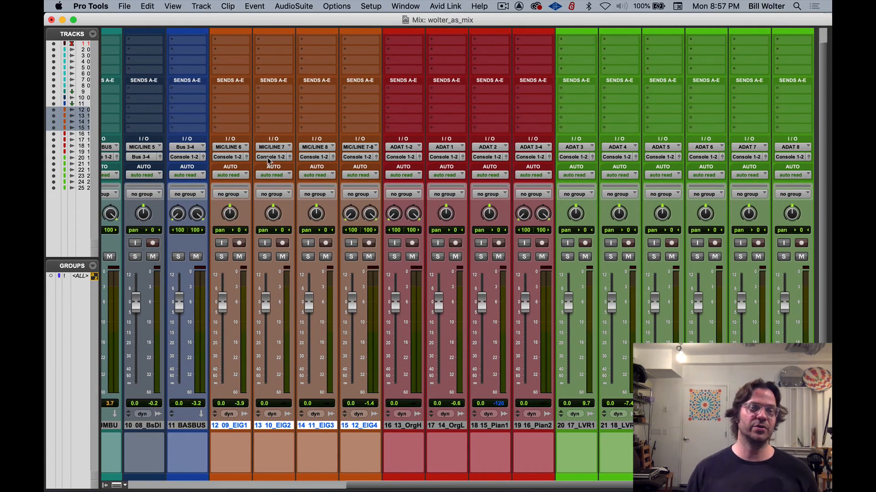
pyautogui.click(239, 258)
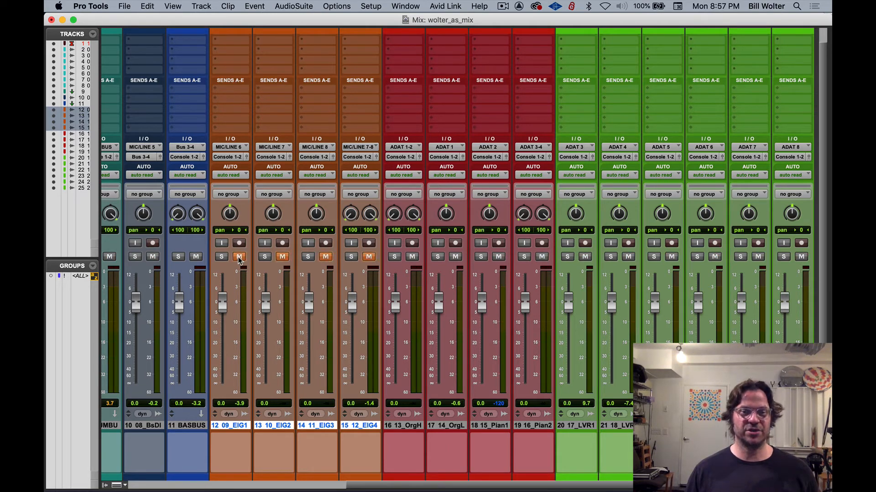
pyautogui.click(239, 258)
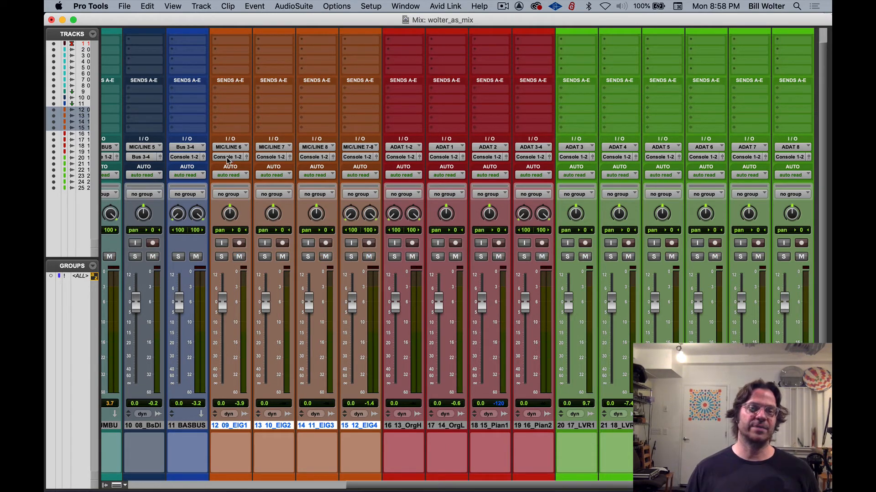
# Step: Route the selected guitar tracks' outputs to a new stereo Aux Input track named GTR BUS, created next to the current track
pyautogui.click(361, 157)
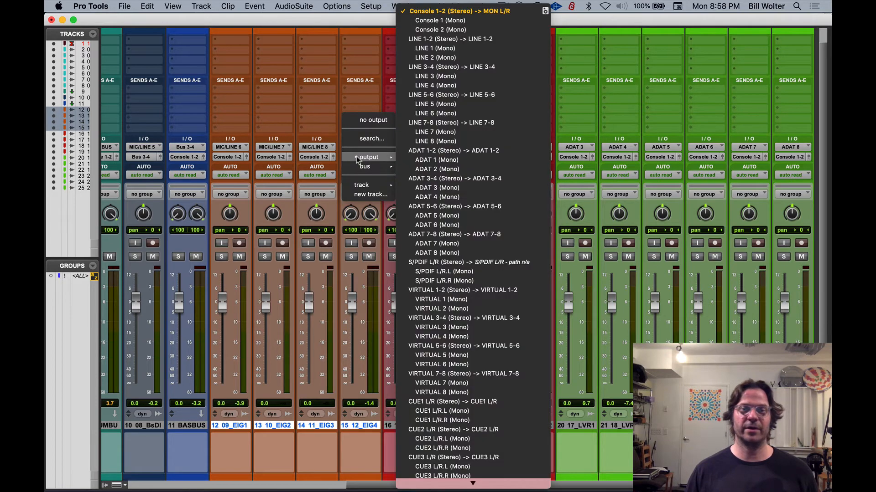
pyautogui.moveTo(364, 167)
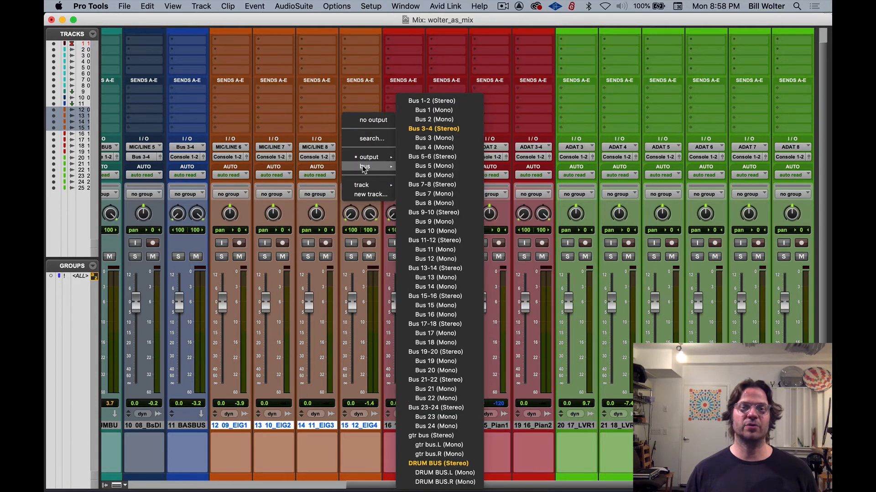
pyautogui.click(369, 194)
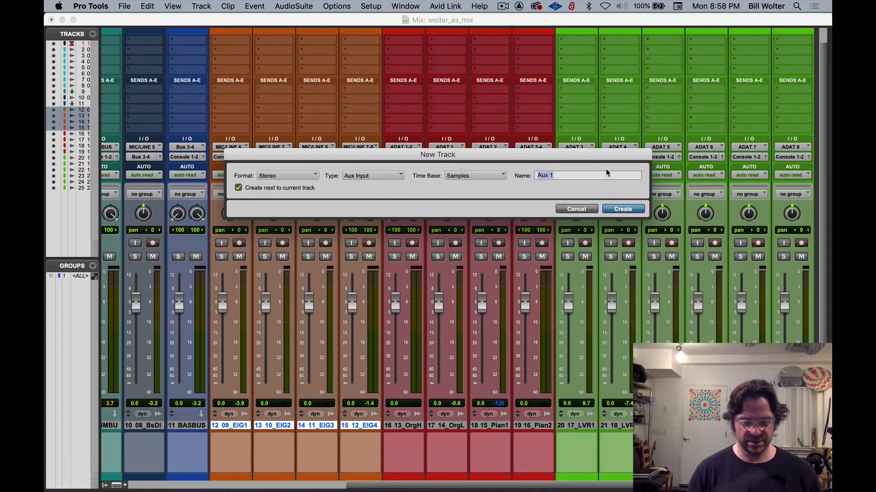
pyautogui.write('GTR BUS')
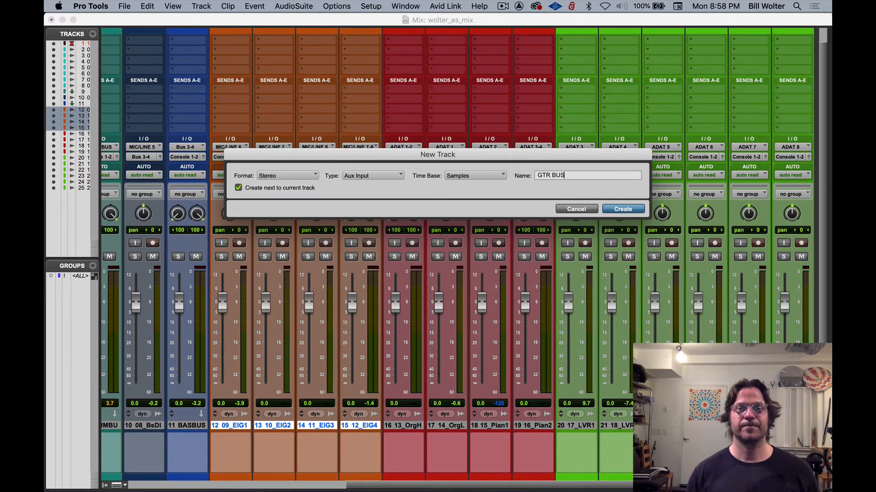
pyautogui.press('Return')
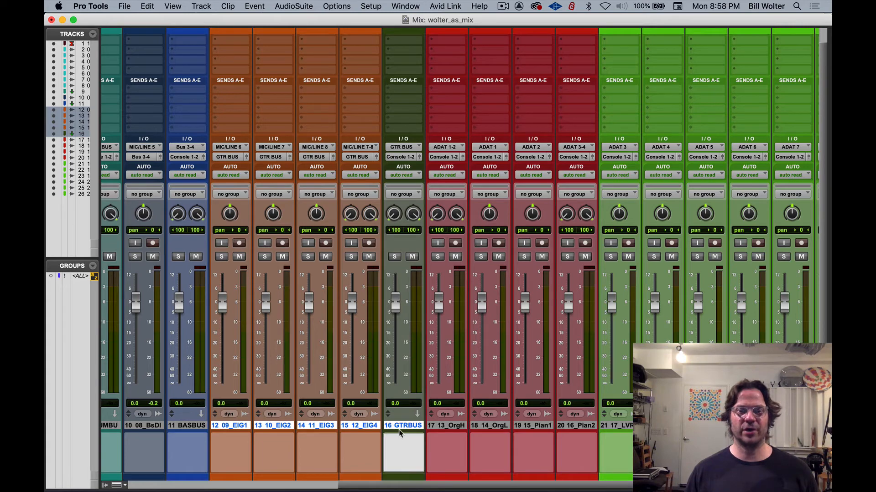
# Step: Color only the GTR BUS track a dark orange-brown and close the color palette
pyautogui.click(399, 433)
pyautogui.doubleClick(416, 437)
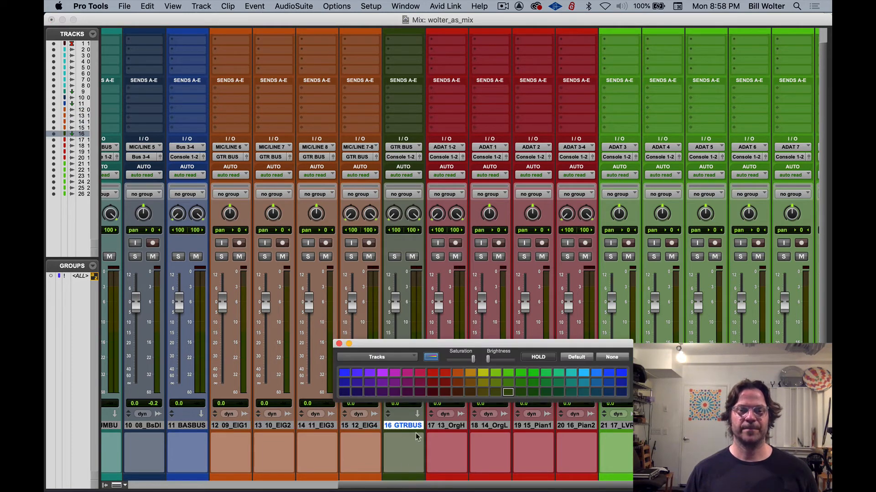
pyautogui.click(457, 383)
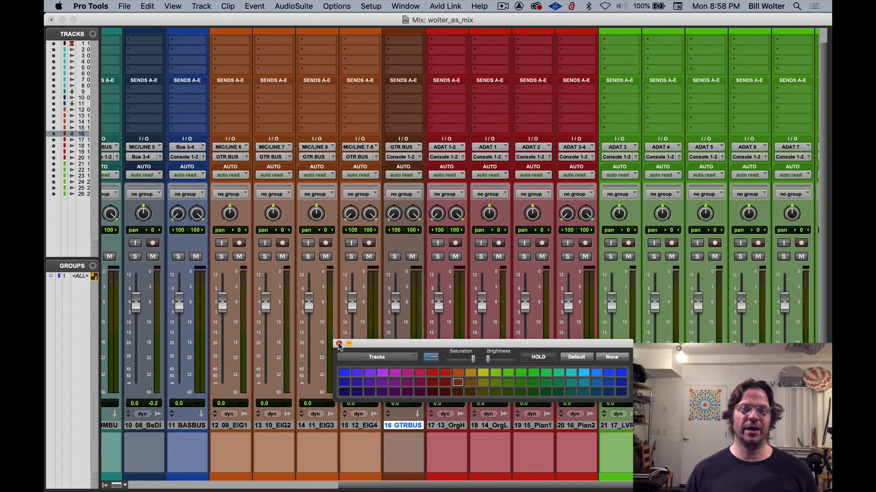
pyautogui.click(338, 344)
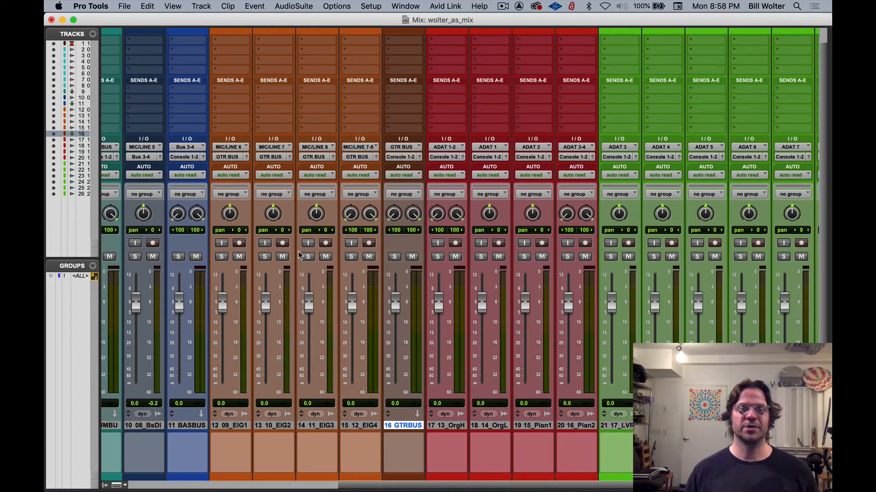
# Step: Solo GTR BUS and play the session, lower its fader briefly, reset it to 0.0, and stop playback
pyautogui.click(393, 257)
pyautogui.press('space')
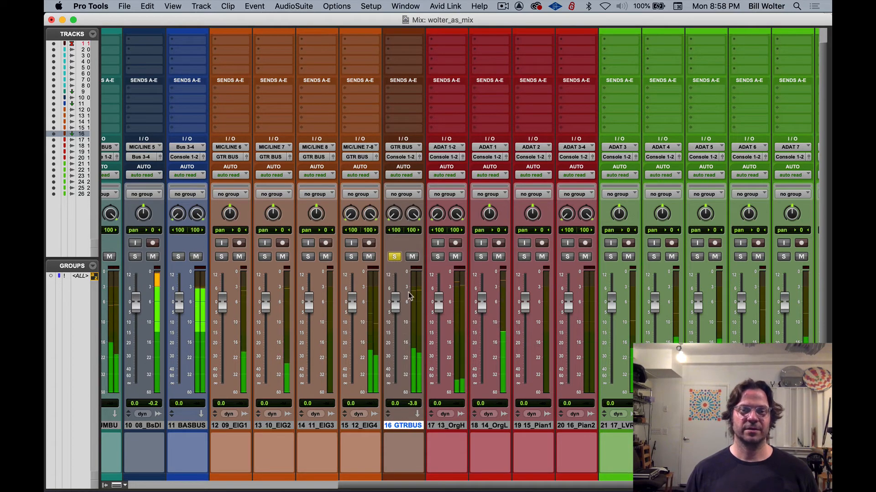
pyautogui.moveTo(395, 302); pyautogui.dragTo(398, 313)
pyautogui.keyDown('alt'); pyautogui.click(397, 309); pyautogui.keyUp('alt')
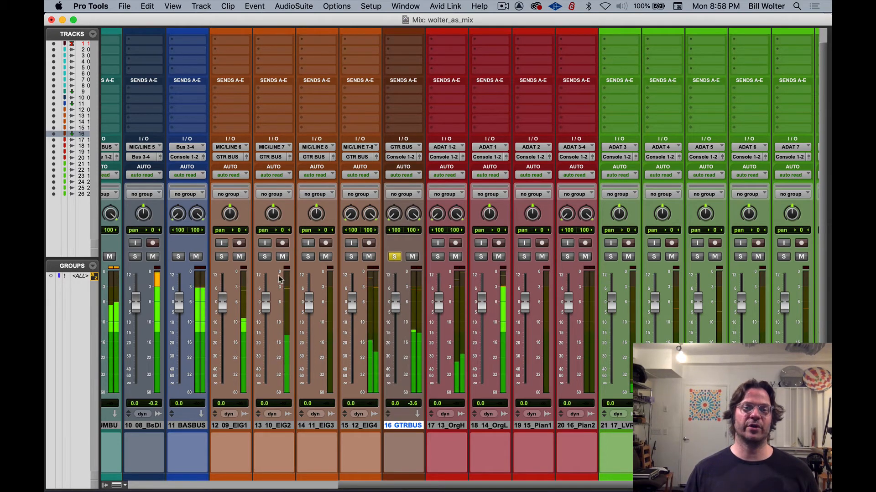
pyautogui.press('space')
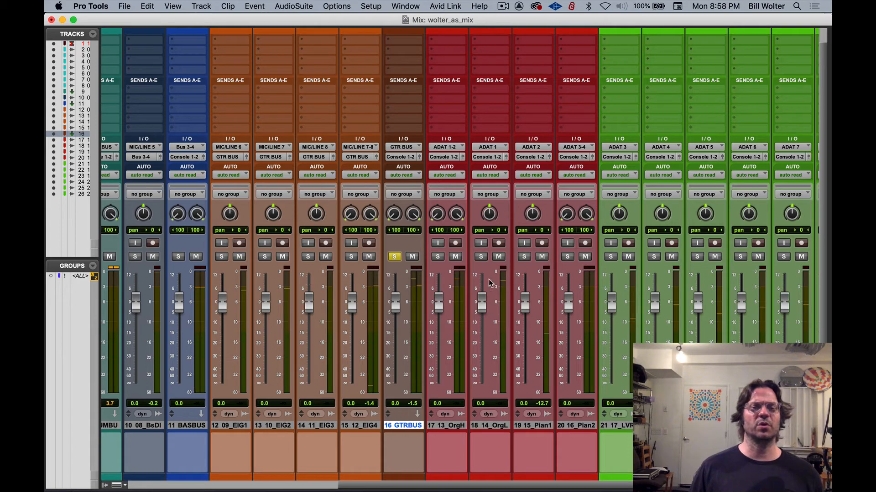
# Step: Select tracks 13_OrgH through 16_Pian2 and set up one new stereo Aux Input track in samples
pyautogui.click(449, 424)
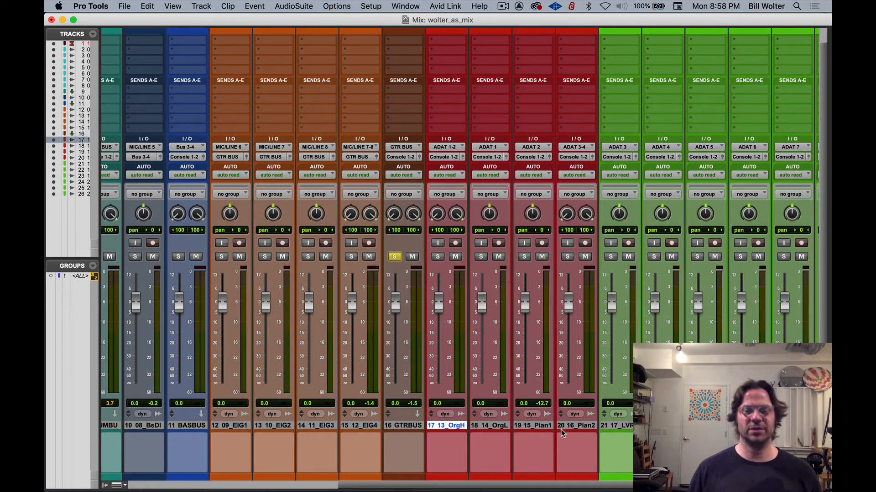
pyautogui.keyDown('shift'); pyautogui.click(573, 429); pyautogui.keyUp('shift')
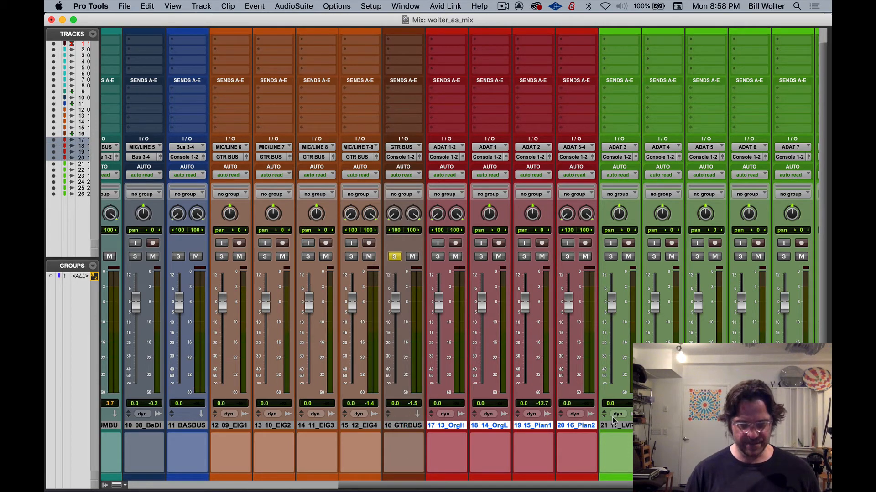
pyautogui.press('super+shift+n')
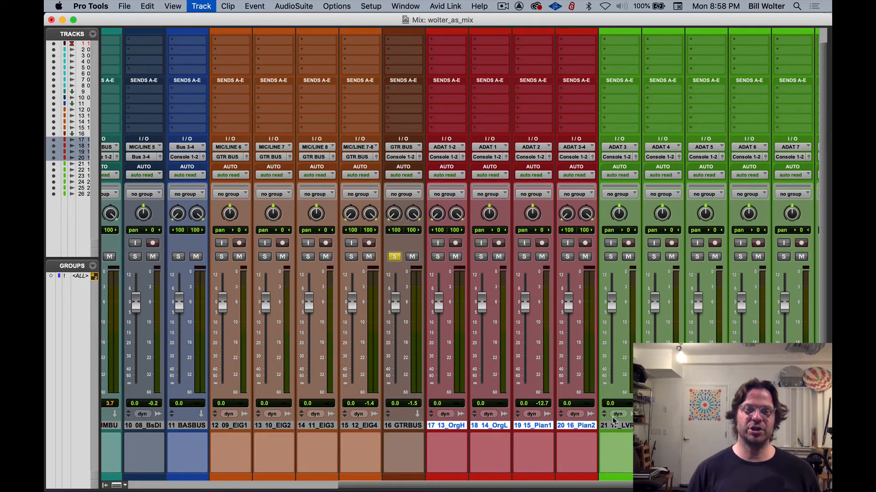
pyautogui.press('super+Right')
pyautogui.press('super+Down')
pyautogui.press('super+Down')
pyautogui.press('super+Down')
pyautogui.press('super+Down')
pyautogui.press('super+Down')
pyautogui.press('super+Down')
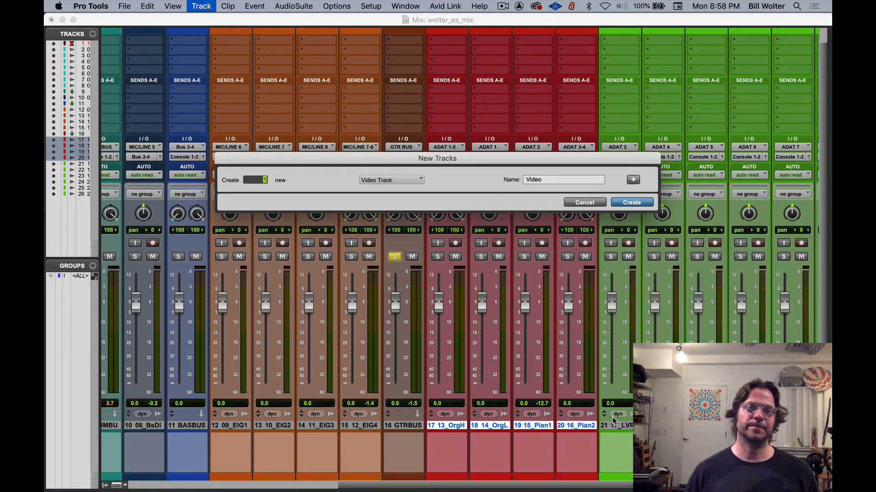
pyautogui.press('super+Down')
pyautogui.press('super+Down')
pyautogui.press('super+Up')
pyautogui.press('super+Up')
pyautogui.press('super+Up')
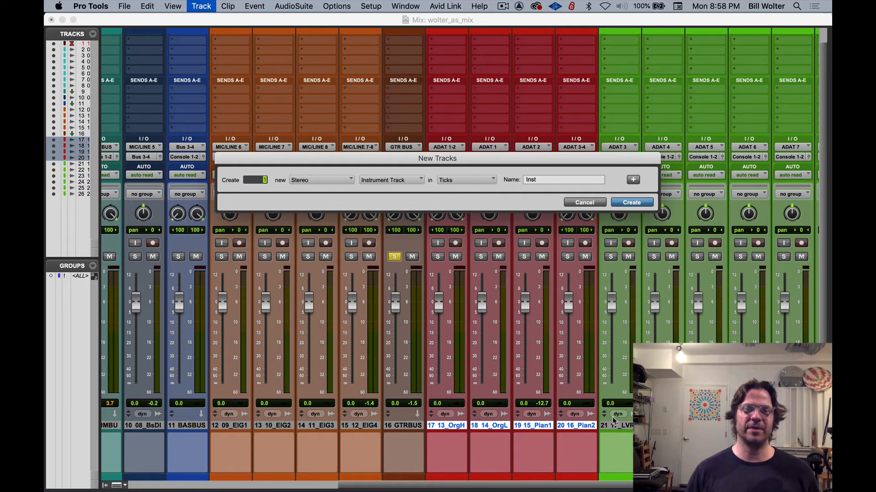
pyautogui.press('super+Up')
pyautogui.press('super+Up')
pyautogui.press('super+Up')
pyautogui.press('super+Up')
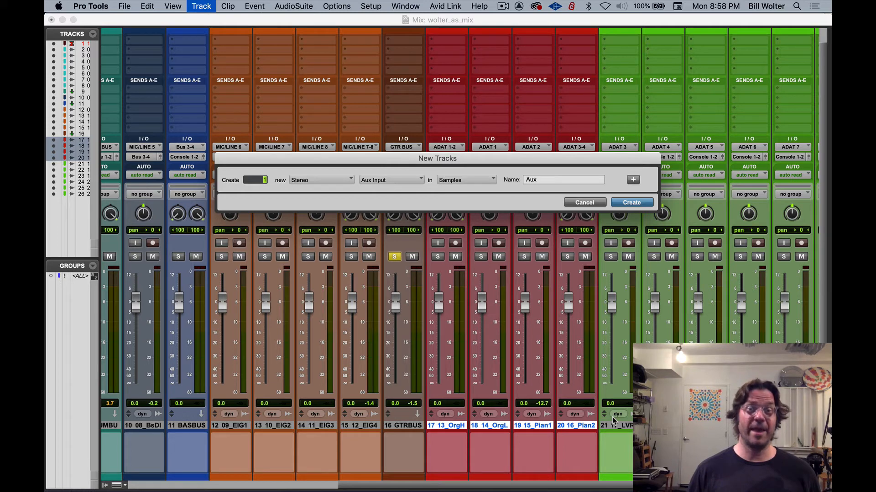
# Step: Name the new aux track KEYS and create it
pyautogui.doubleClick(543, 180)
pyautogui.write('KEY')
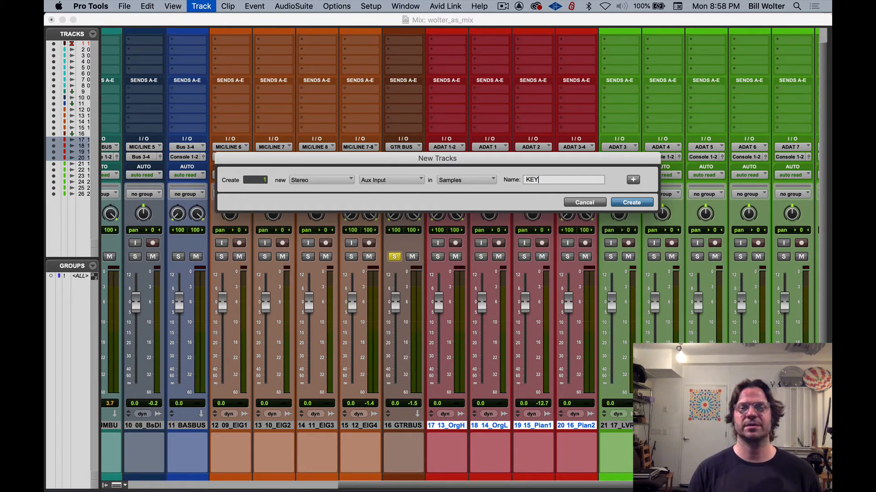
pyautogui.write('S')
pyautogui.press('Return')
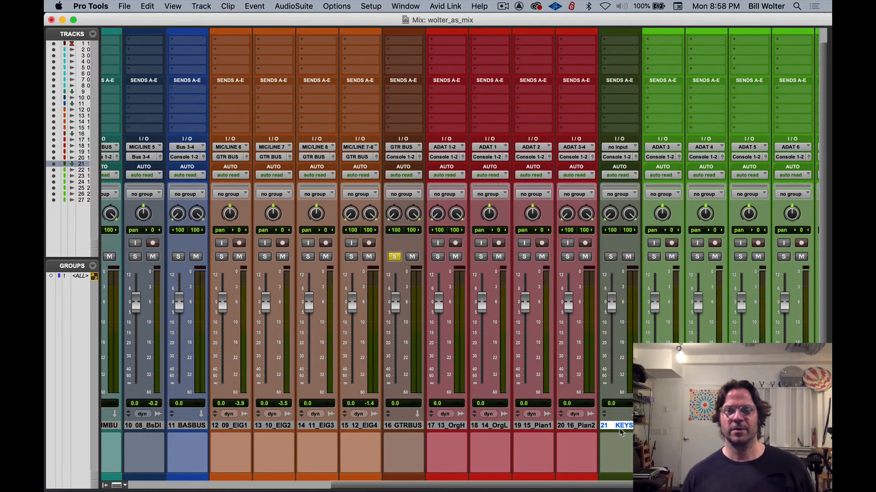
# Step: Reselect the organ and piano tracks, 13_OrgH through 16_Pian2, and clear the solo on all tracks
pyautogui.click(448, 428)
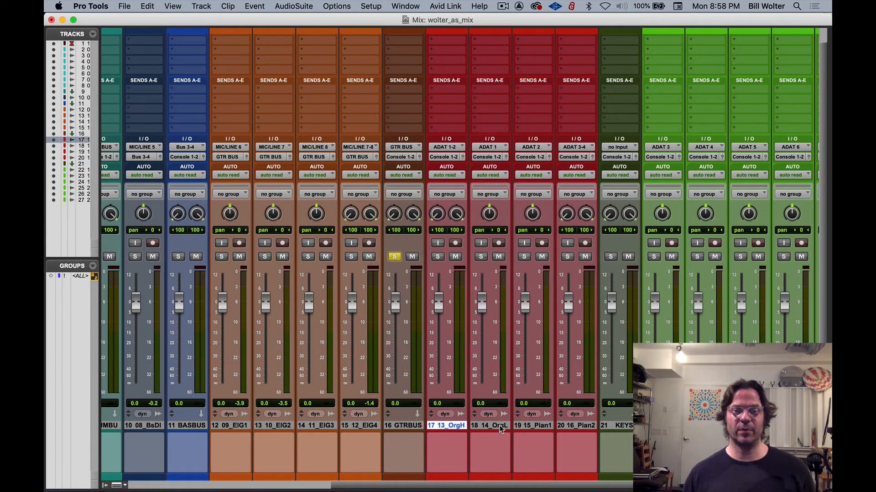
pyautogui.click(574, 426)
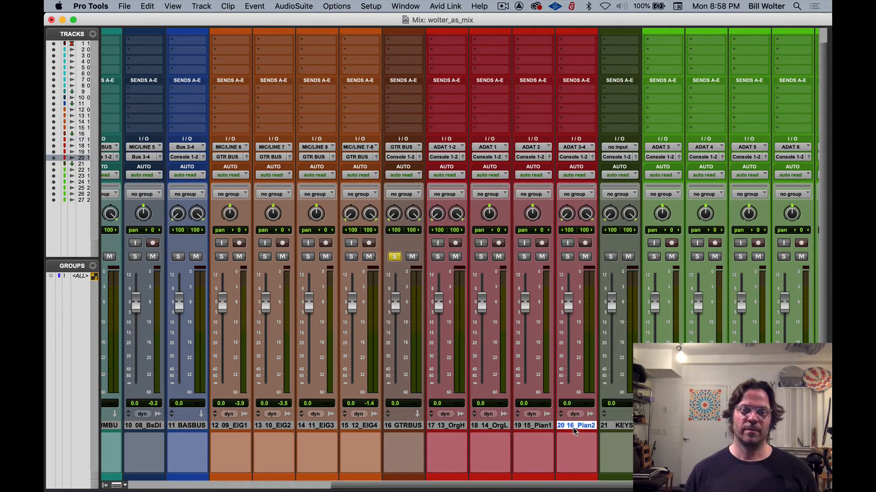
pyautogui.keyDown('shift'); pyautogui.click(439, 427); pyautogui.keyUp('shift')
pyautogui.keyDown('alt'); pyautogui.click(439, 257); pyautogui.keyUp('alt')
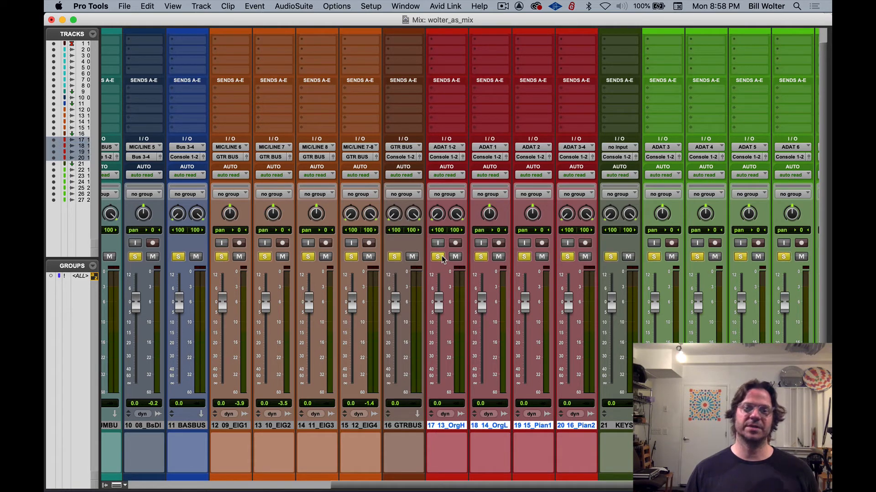
pyautogui.keyDown('alt'); pyautogui.click(438, 257); pyautogui.keyUp('alt')
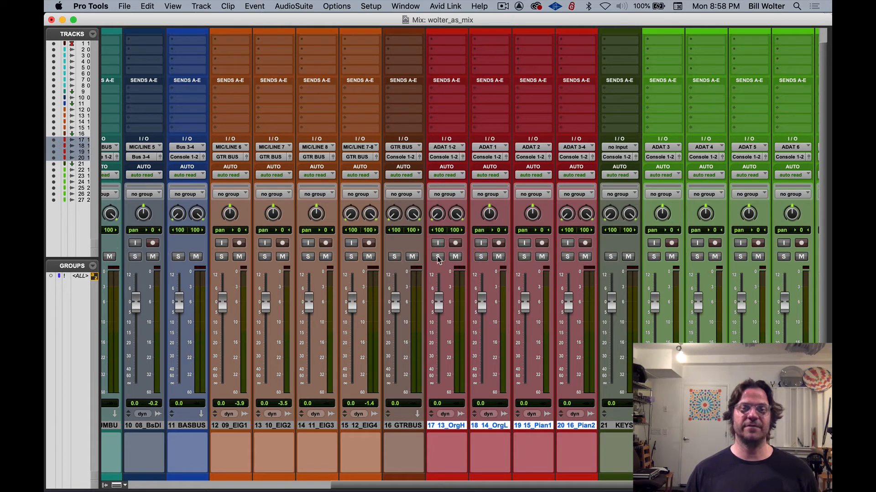
# Step: Route the outputs of the selected organ and piano tracks to the stereo Bus 5-6
pyautogui.click(437, 157)
pyautogui.moveTo(454, 167)
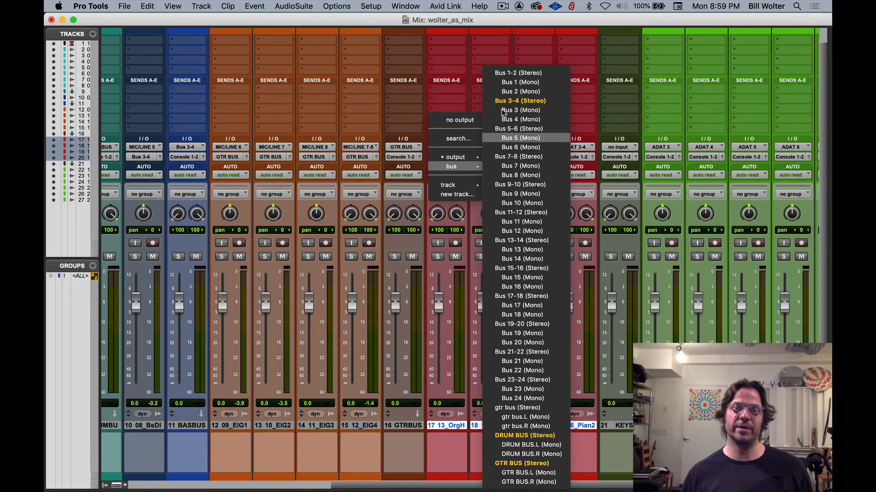
pyautogui.click(516, 129)
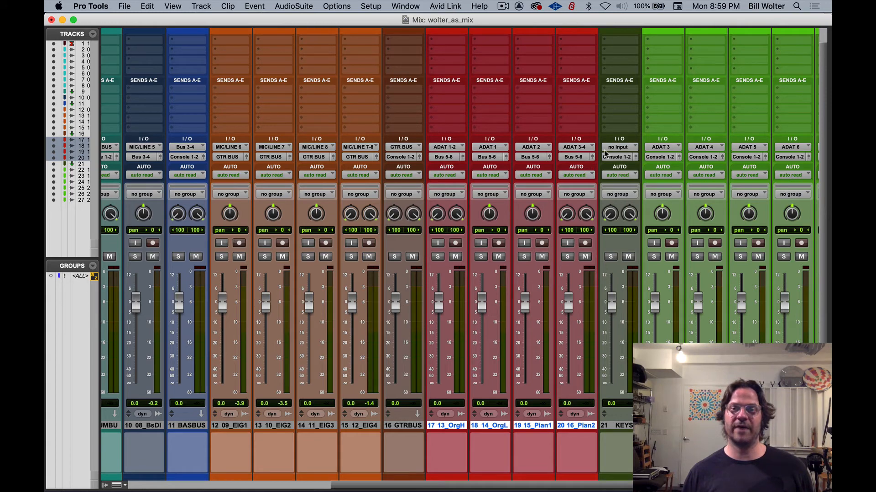
# Step: Set the KEYS track's input to Bus 5-6, then solo it and play the session to check the keyboard submix
pyautogui.click(618, 147)
pyautogui.moveTo(629, 156)
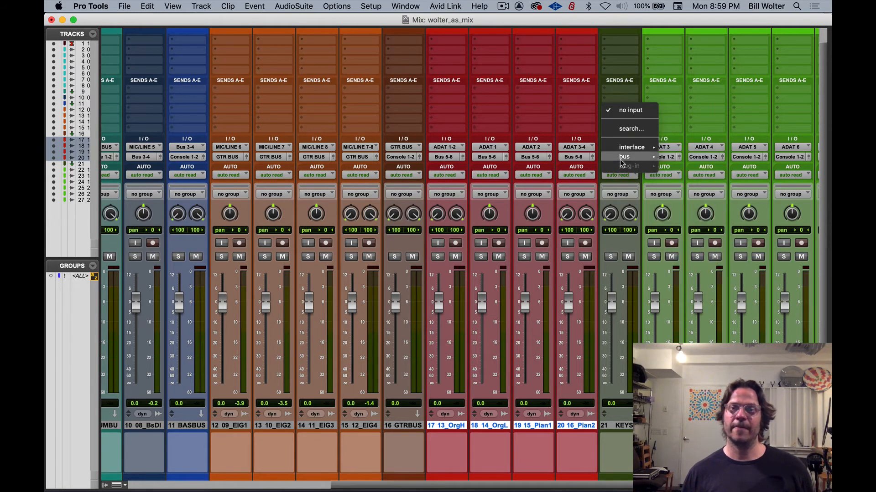
pyautogui.click(692, 178)
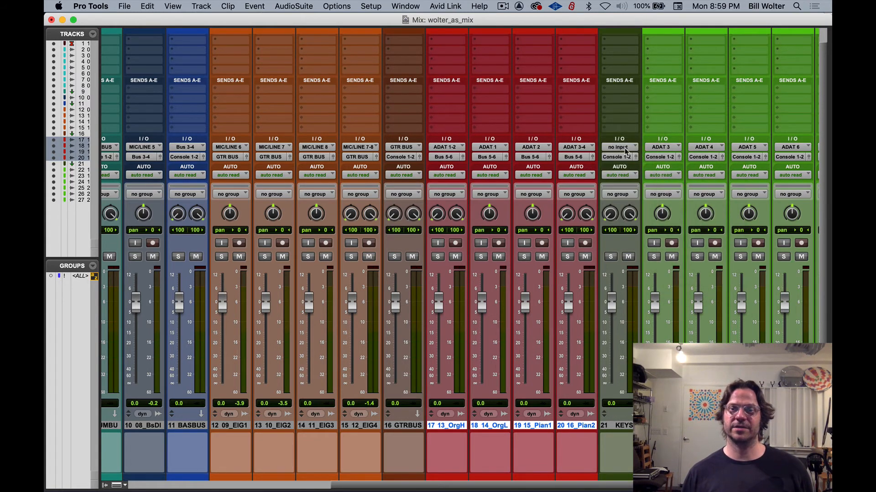
pyautogui.click(610, 257)
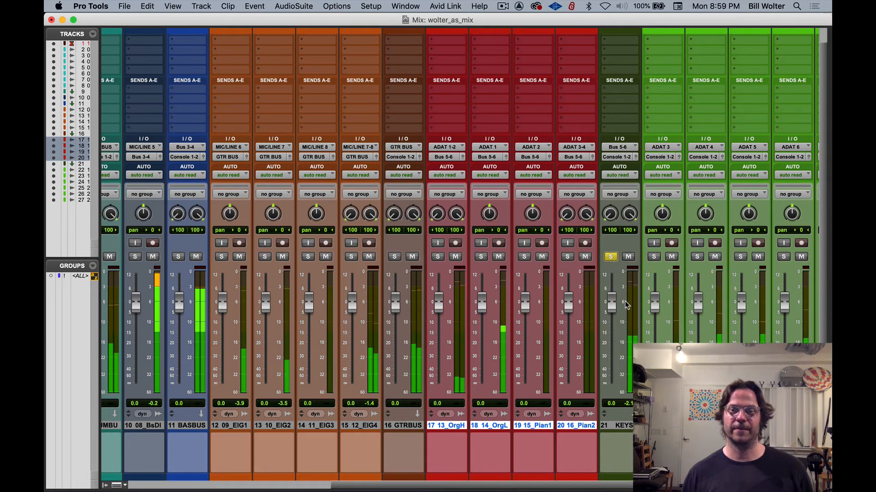
# Step: Pan the 14_OrgL track fully right and clear the solo on the KEYS track
pyautogui.moveTo(489, 213); pyautogui.dragTo(490, 167)
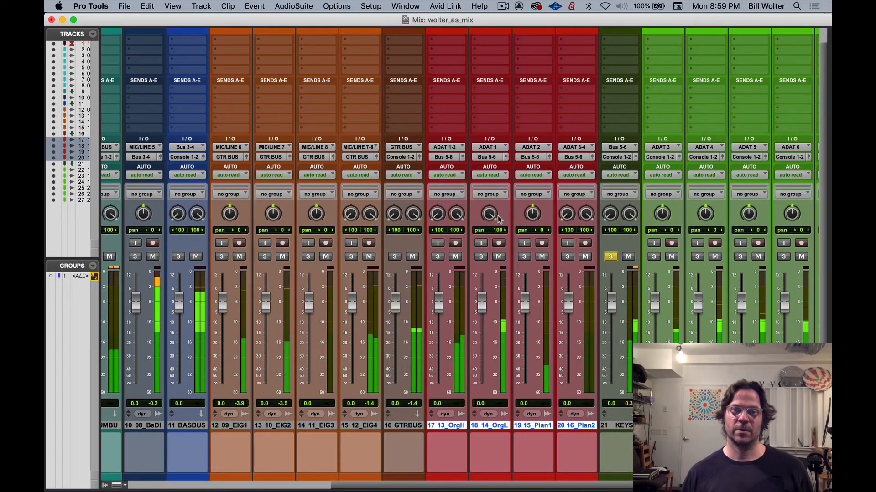
pyautogui.click(610, 257)
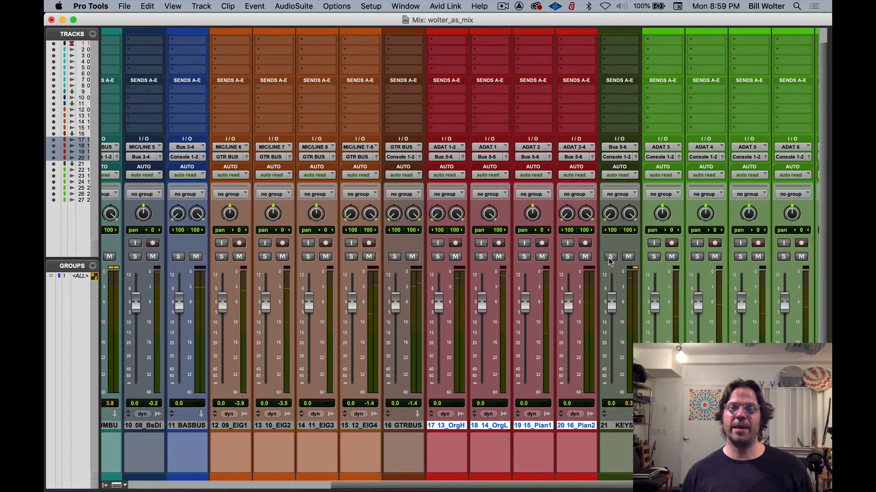
# Step: Select all the vocal tracks from 17_LVR1 through 22_BckV
pyautogui.hscroll(5, 609, 262)
pyautogui.click(522, 426)
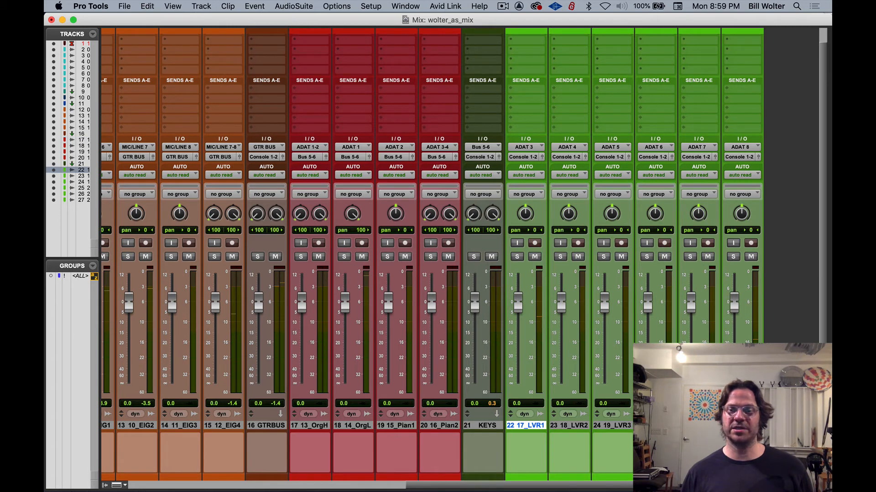
pyautogui.keyDown('shift'); pyautogui.click(739, 426); pyautogui.keyUp('shift')
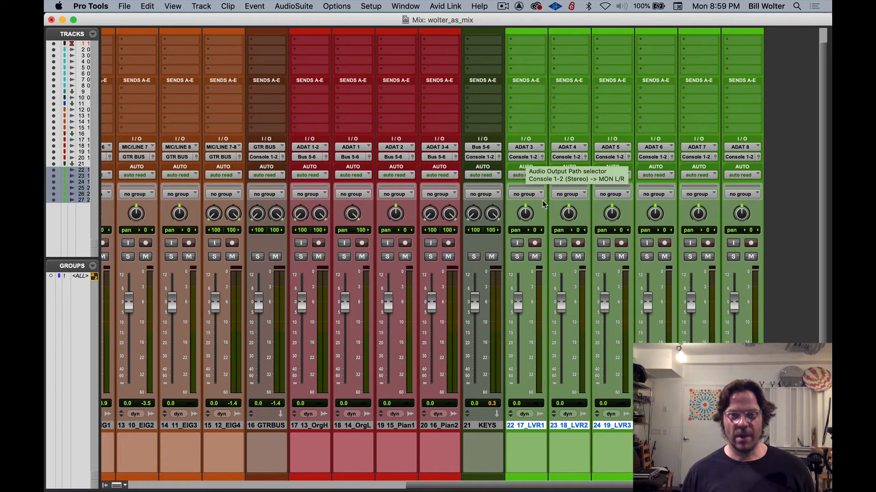
# Step: Toggle mute on and off for all tracks, and for only the selected vocal tracks
pyautogui.keyDown('alt'); pyautogui.click(535, 257); pyautogui.keyUp('alt')
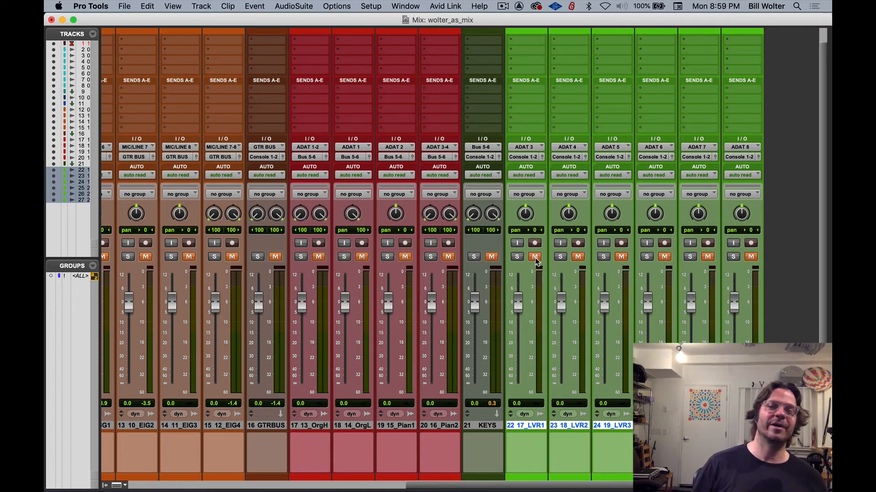
pyautogui.keyDown('alt'); pyautogui.click(535, 257); pyautogui.keyUp('alt')
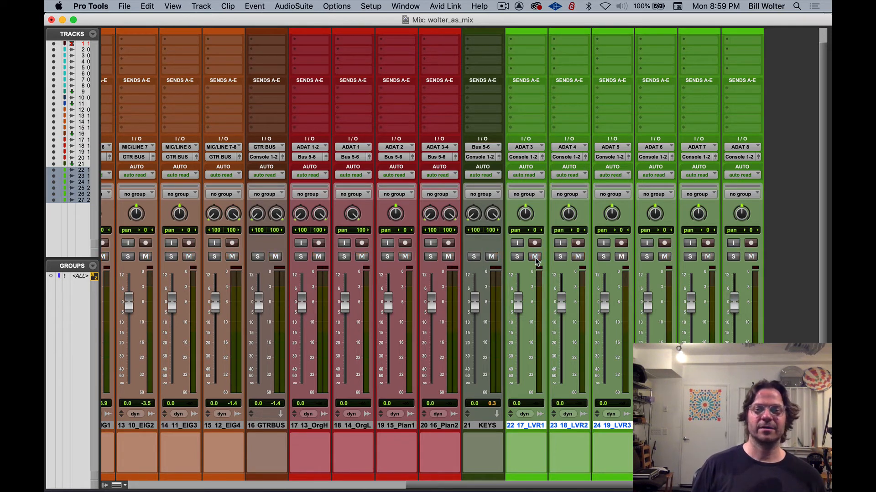
pyautogui.keyDown('alt'); pyautogui.keyDown('shift'); pyautogui.click(535, 257); pyautogui.keyUp('shift'); pyautogui.keyUp('alt')
pyautogui.keyDown('alt'); pyautogui.keyDown('shift'); pyautogui.click(535, 257); pyautogui.keyUp('shift'); pyautogui.keyUp('alt')
pyautogui.keyDown('alt'); pyautogui.keyDown('shift'); pyautogui.click(535, 257); pyautogui.keyUp('shift'); pyautogui.keyUp('alt')
pyautogui.keyDown('alt'); pyautogui.keyDown('shift'); pyautogui.click(535, 257); pyautogui.keyUp('shift'); pyautogui.keyUp('alt')
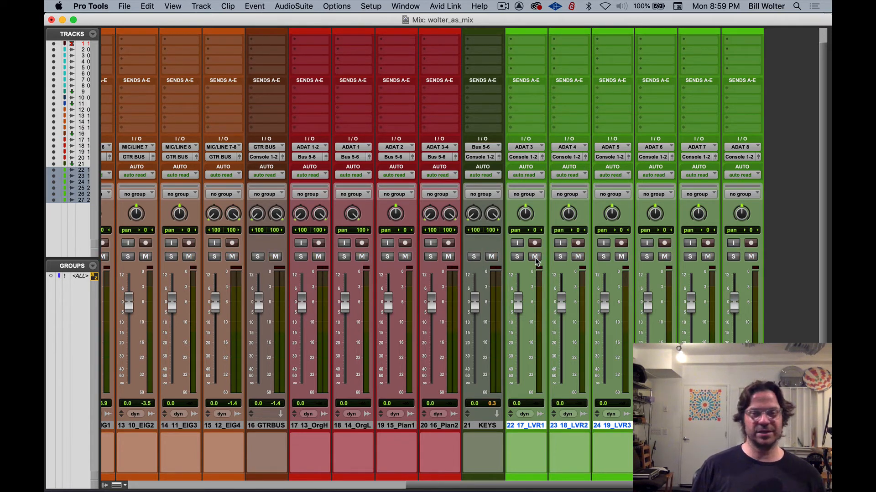
# Step: Route the selected vocal tracks to a new stereo aux input track named VOX BUS and move it after the 22_BckV track
pyautogui.click(524, 157)
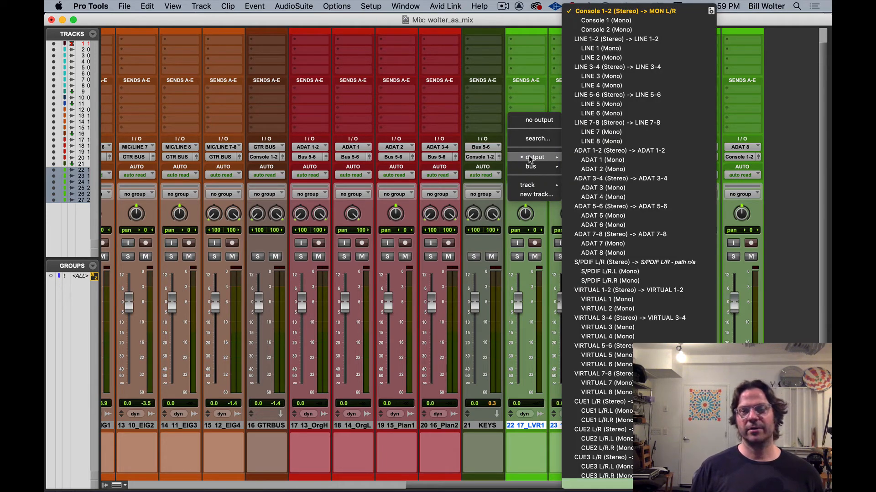
pyautogui.click(529, 194)
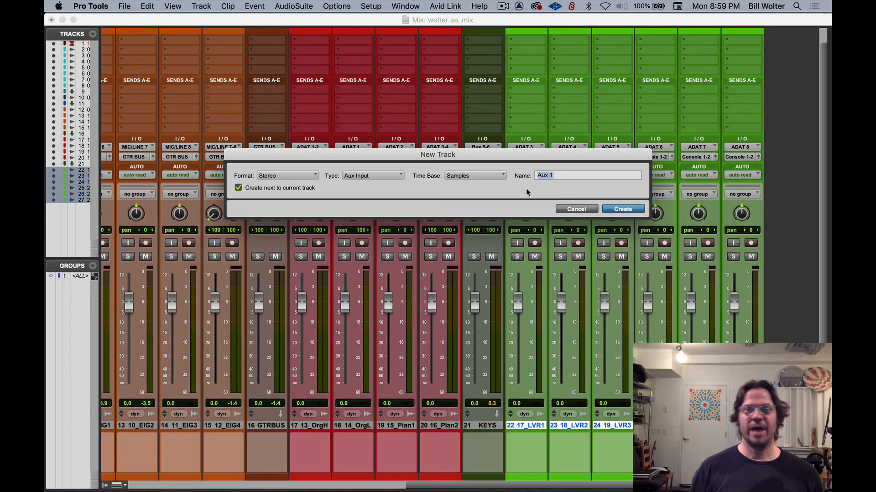
pyautogui.write('VOX BUS')
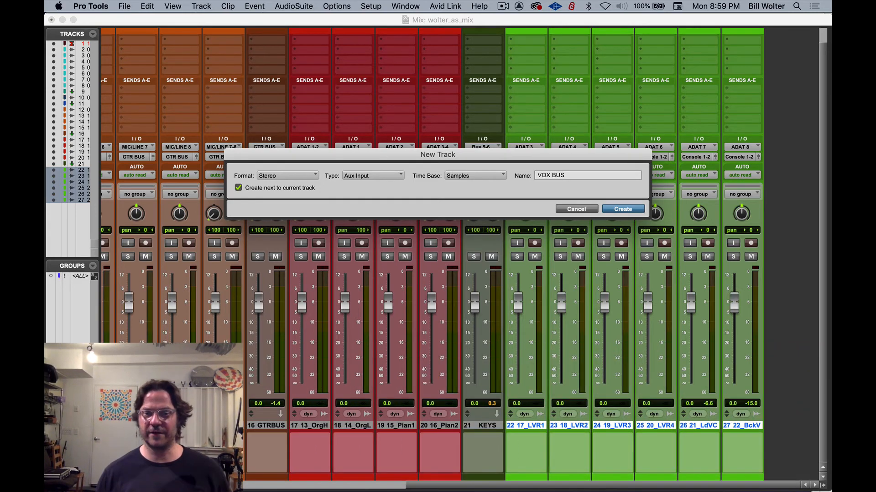
pyautogui.press('Return')
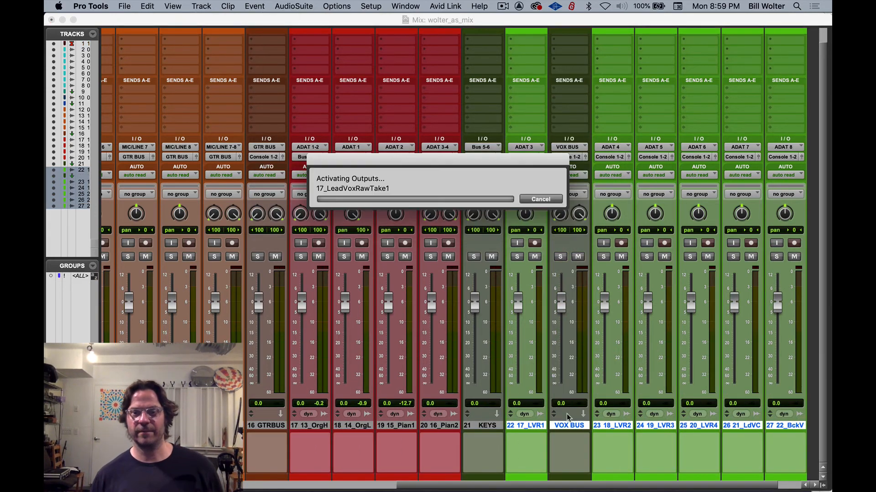
pyautogui.click(563, 425)
pyautogui.moveTo(563, 425); pyautogui.dragTo(830, 393)
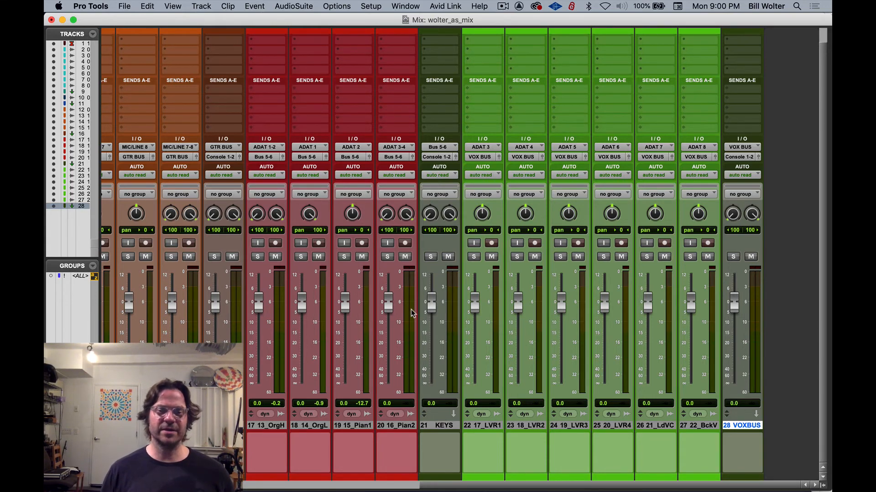
# Step: Review the drum outputs and submix routing across the mixer, and examine the bus list in the I/O Setup without changing it
pyautogui.hscroll(-15, 412, 314)
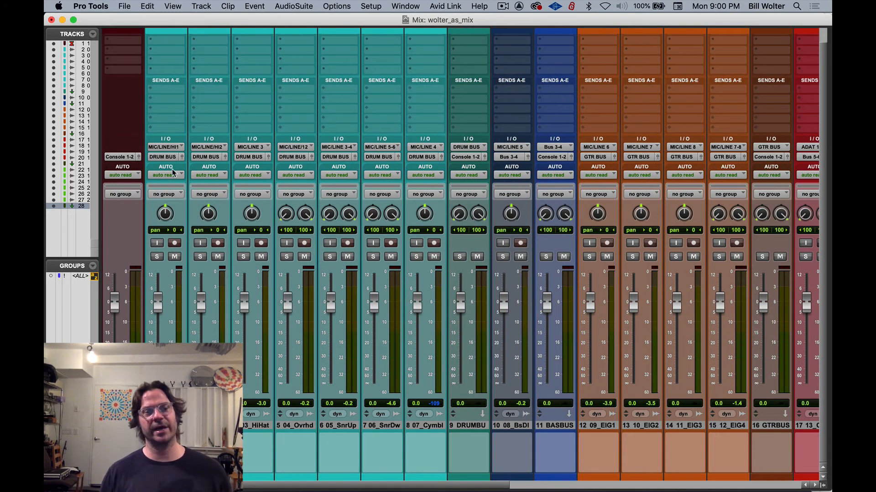
pyautogui.click(165, 157)
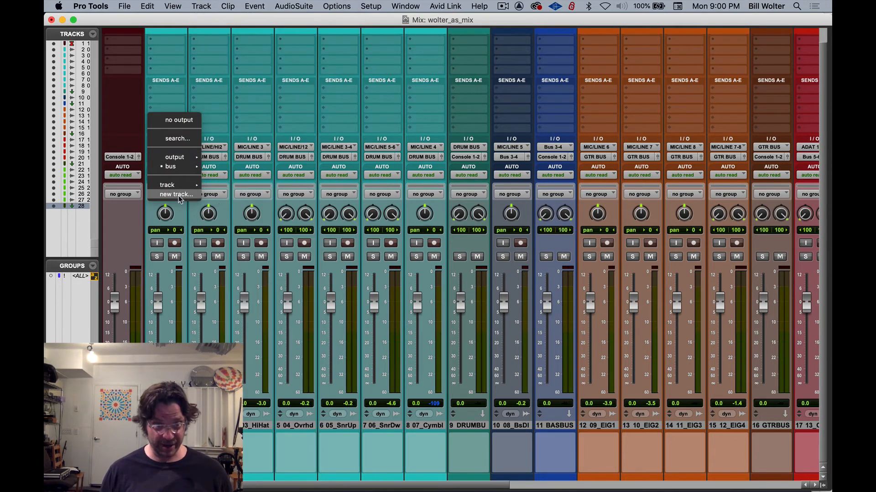
pyautogui.click(151, 220)
pyautogui.click(469, 427)
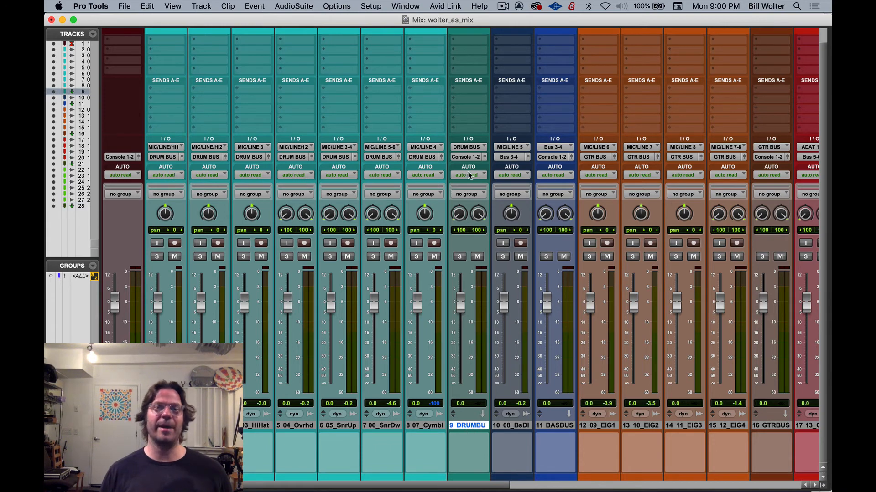
pyautogui.hscroll(6, 470, 222)
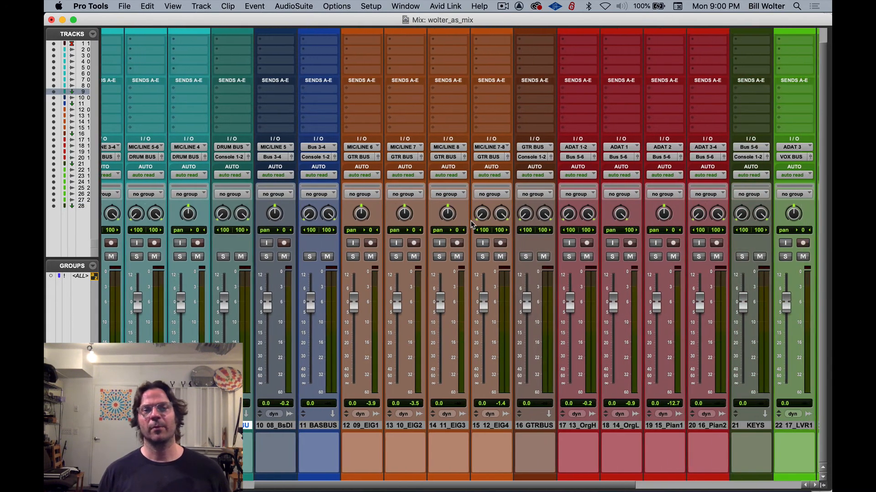
pyautogui.hscroll(-6, 472, 224)
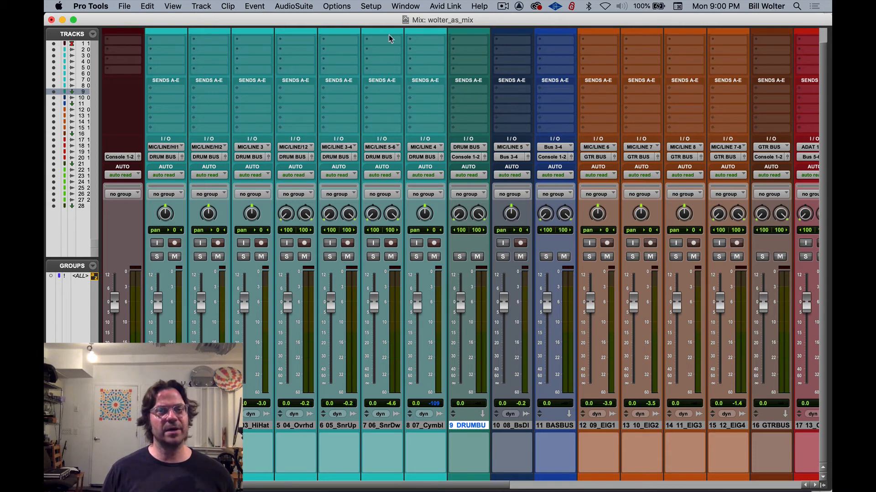
pyautogui.click(368, 7)
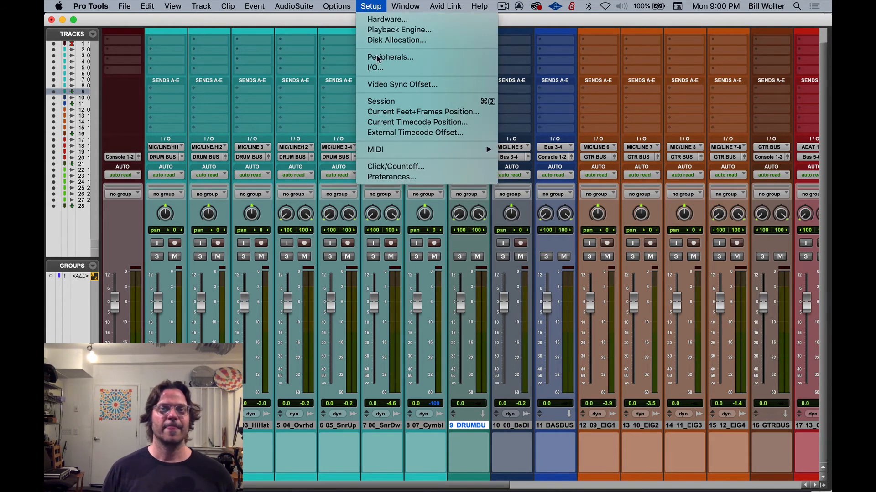
pyautogui.click(376, 68)
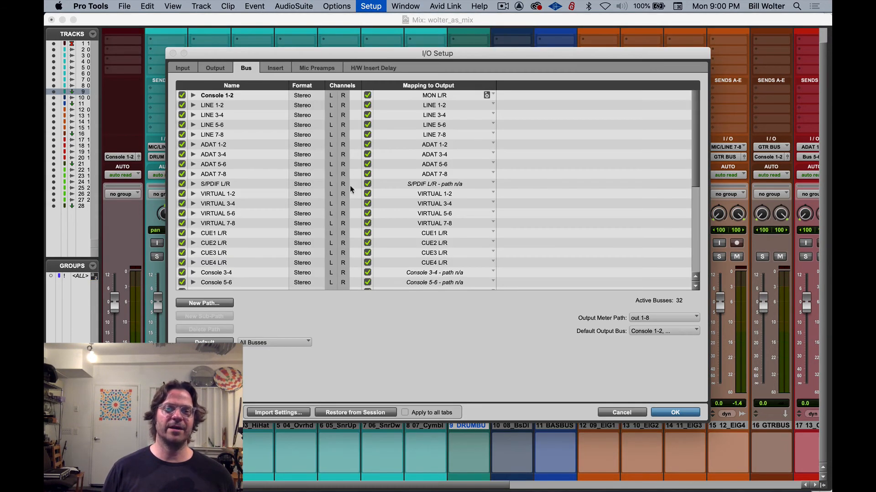
pyautogui.scroll(-6, 221, 239)
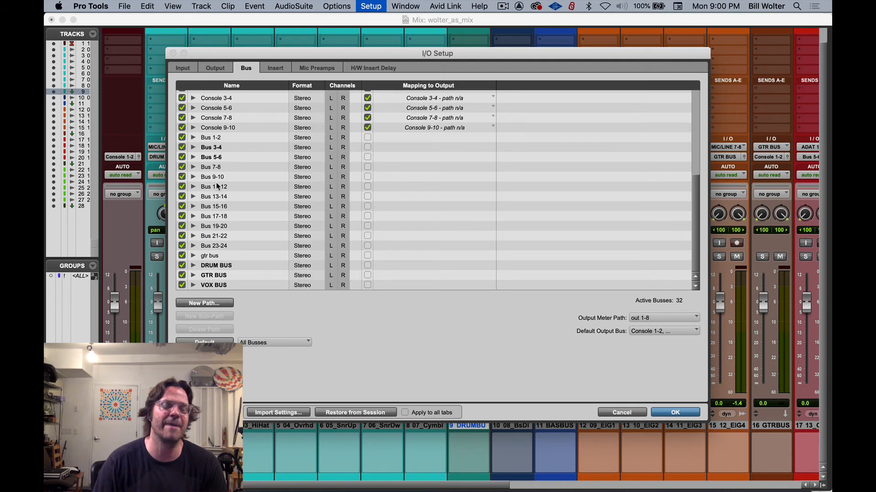
pyautogui.click(621, 413)
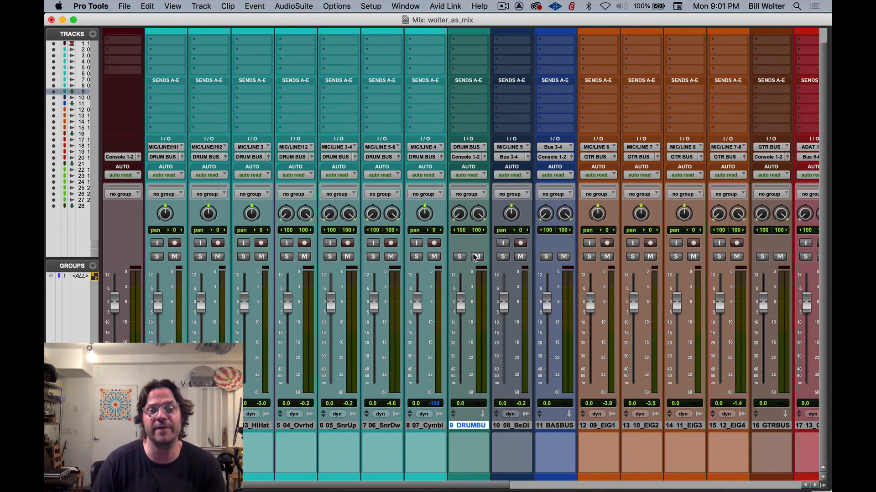
# Step: Play the drum and bass bus tracks in solo, set the drum bus level to about +1.6 dB, and clear both solos
pyautogui.click(459, 257)
pyautogui.press('space')
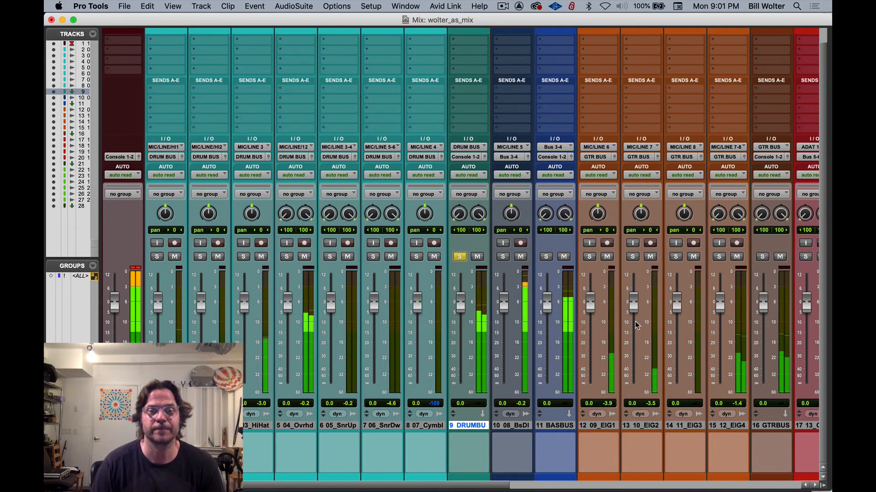
pyautogui.click(545, 257)
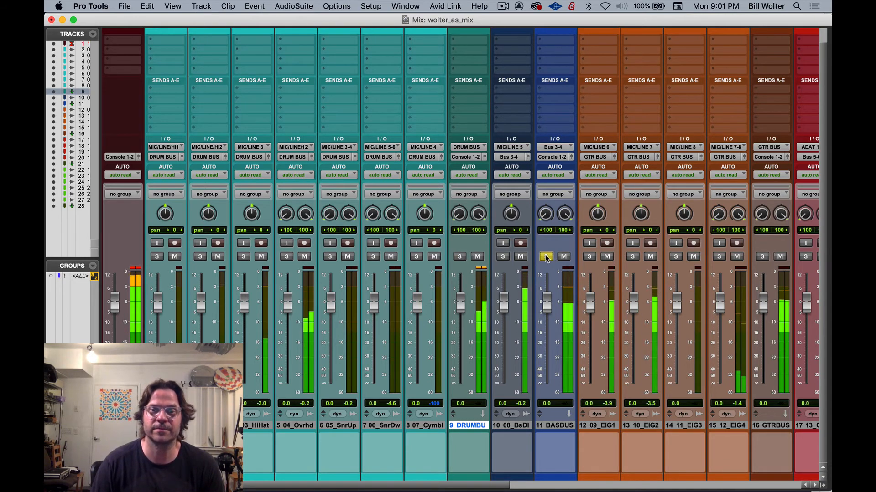
pyautogui.click(459, 257)
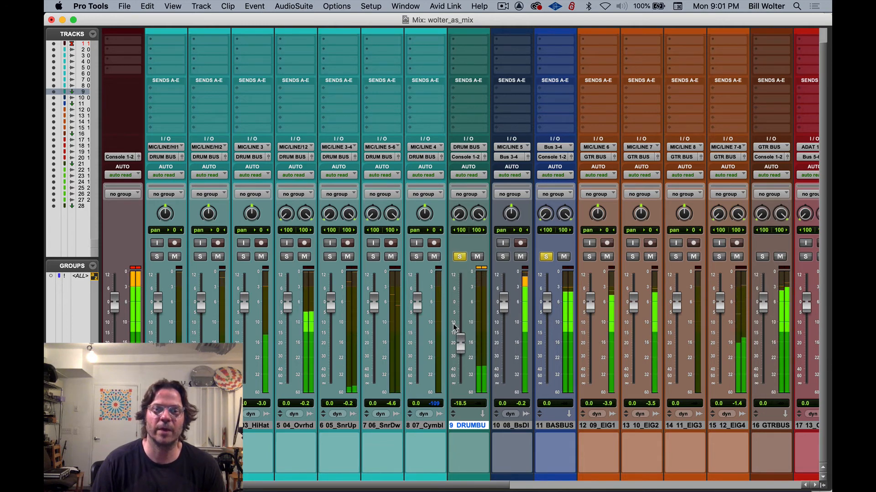
pyautogui.moveTo(460, 302); pyautogui.dragTo(460, 296)
pyautogui.click(459, 257)
pyautogui.click(545, 257)
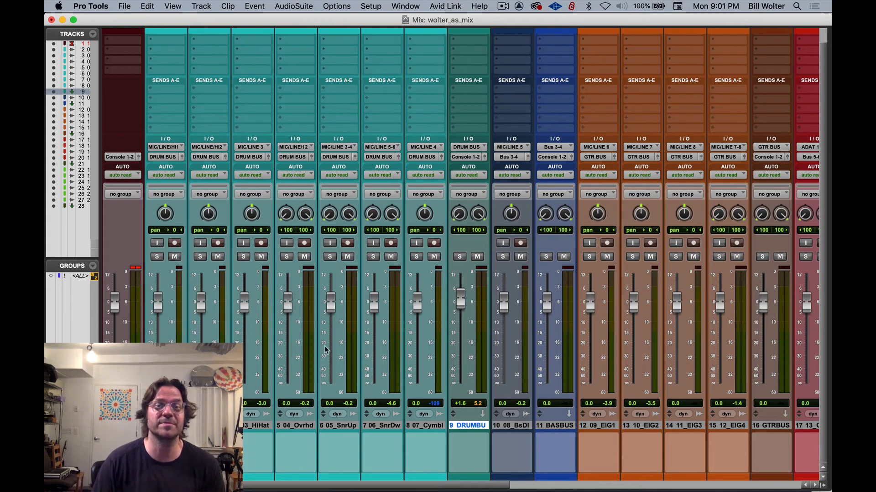
# Step: Select the KEYS track and examine its Freeze, Commit and Bounce options without applying any
pyautogui.hscroll(2, 622, 279)
pyautogui.hscroll(10, 623, 279)
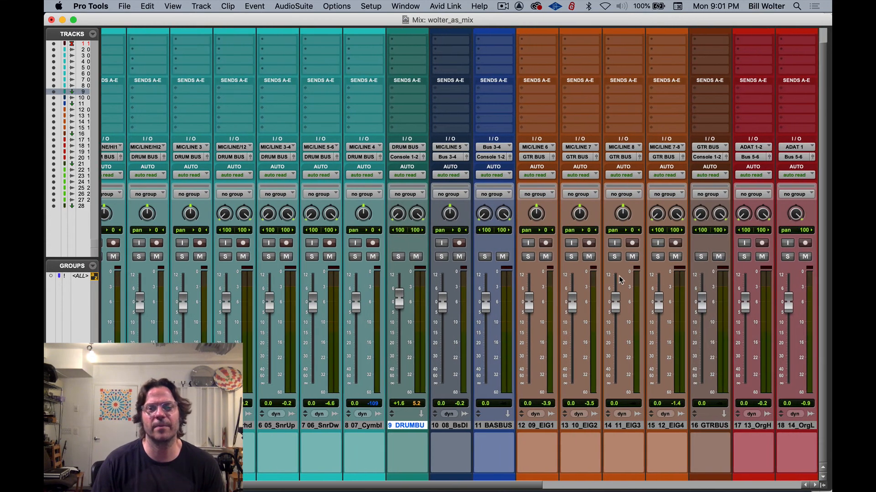
pyautogui.hscroll(3, 617, 282)
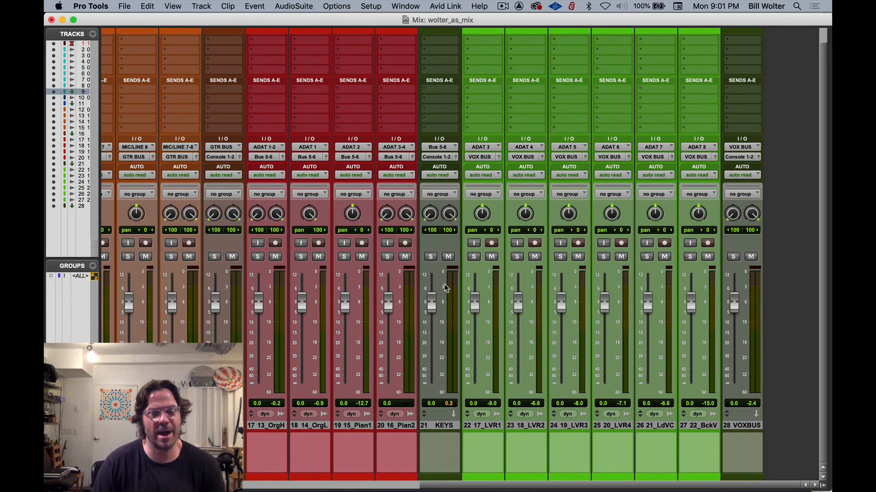
pyautogui.click(439, 425)
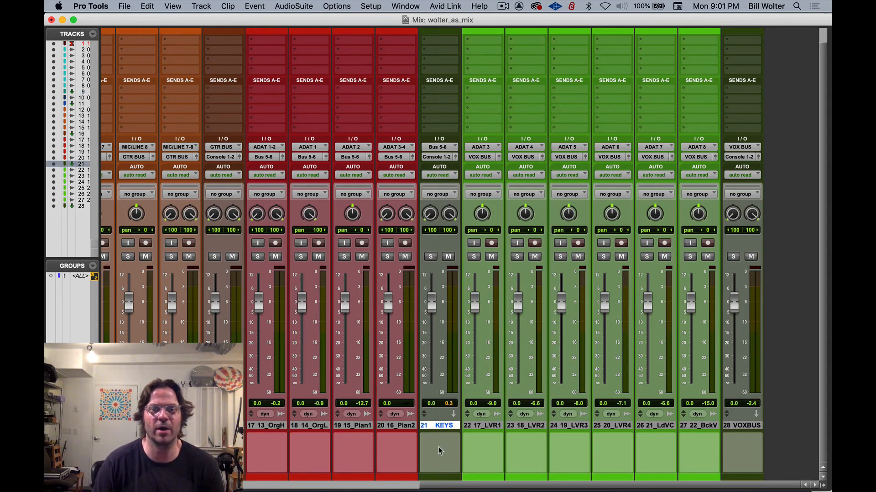
pyautogui.rightClick(435, 427)
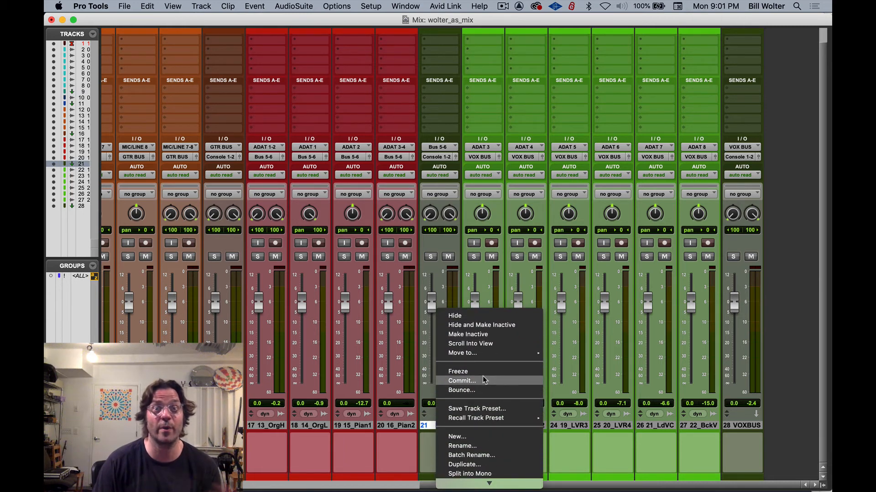
pyautogui.click(436, 248)
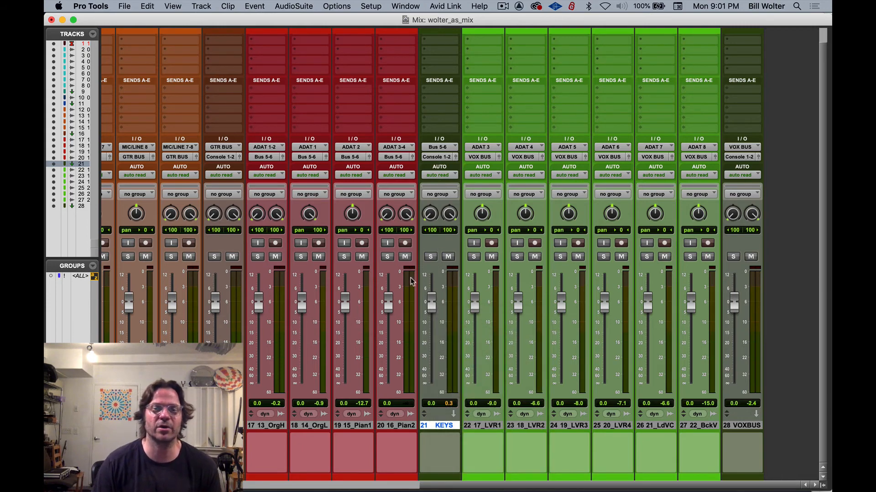
# Step: Lower the 01_Kick track's volume fader to about -2.5 dB
pyautogui.hscroll(-3, 476, 279)
pyautogui.hscroll(-10, 476, 279)
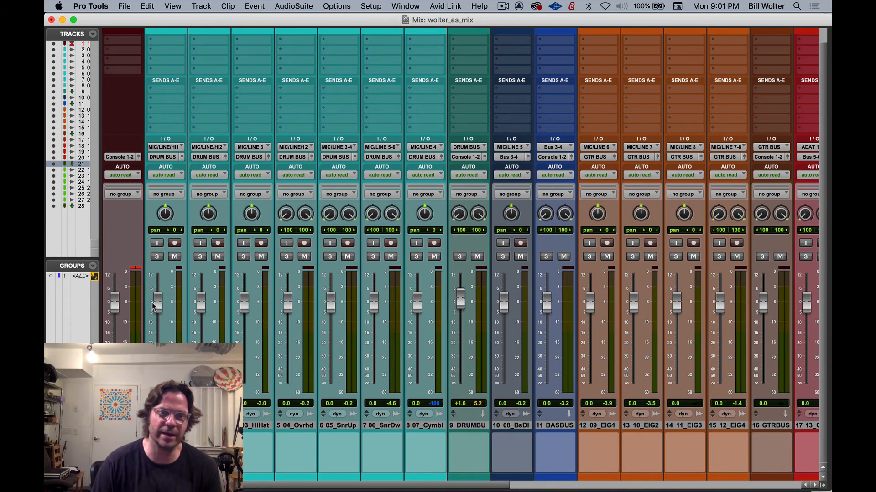
pyautogui.moveTo(157, 302); pyautogui.dragTo(158, 310)
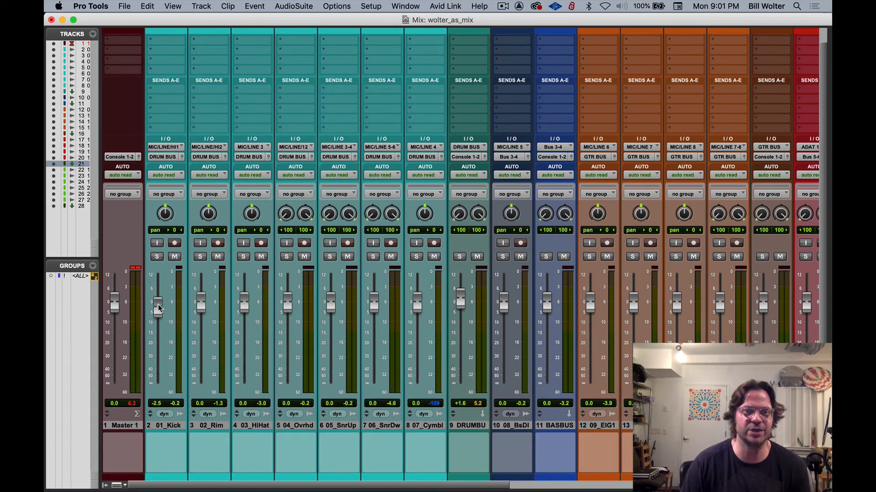
# Step: In the Edit window, lower the 01_Kick clip's gain to -7.7 dB and select the 02_Rim clip
pyautogui.press('super+equal')
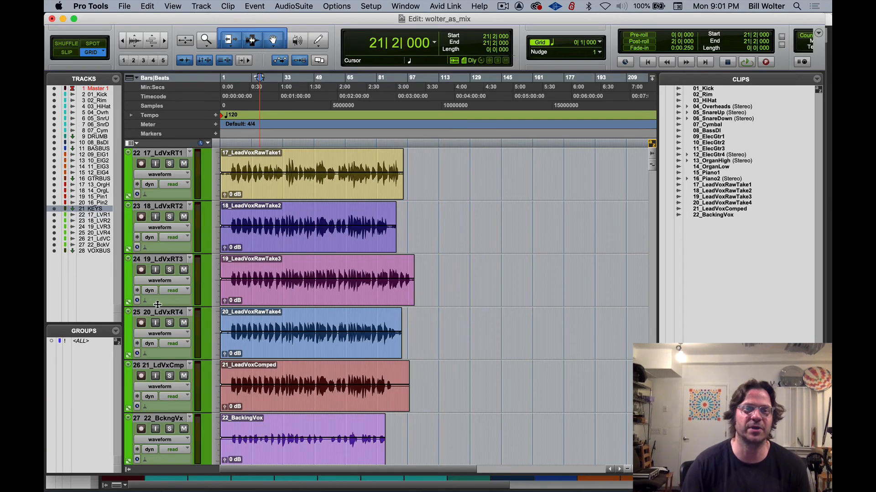
pyautogui.scroll(20, 326, 251)
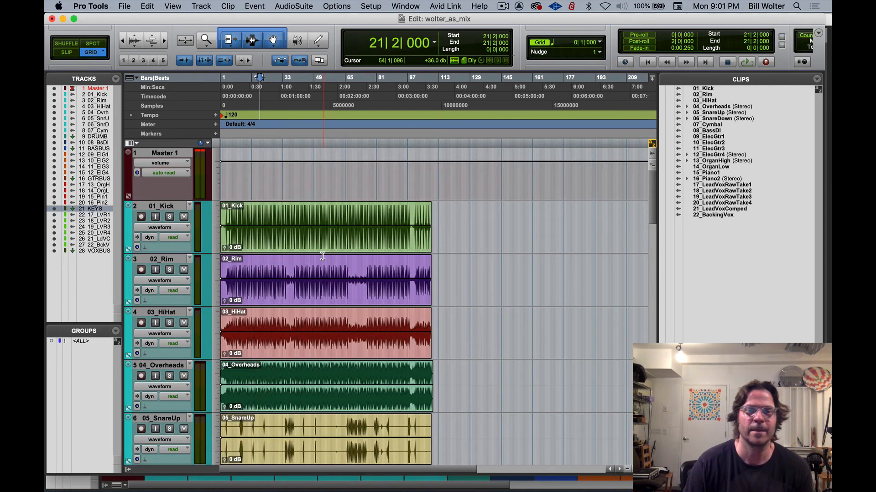
pyautogui.click(355, 235)
pyautogui.moveTo(254, 225); pyautogui.dragTo(254, 232)
pyautogui.click(285, 294)
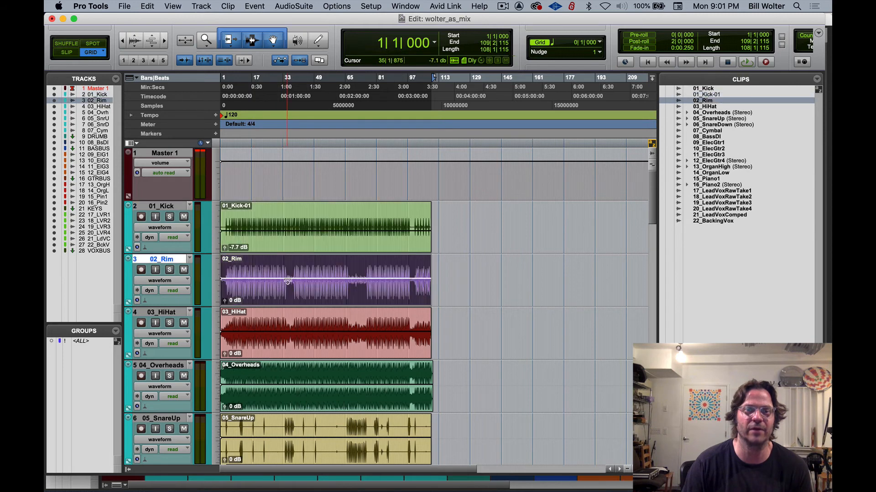
# Step: Lower the clip gain of 02_Rim to -6.8 dB, 03_HiHat to -5.8 dB, 04_Overheads to -7.7 dB and 05_SnareUp to -5.8 dB
pyautogui.moveTo(288, 280); pyautogui.dragTo(288, 286)
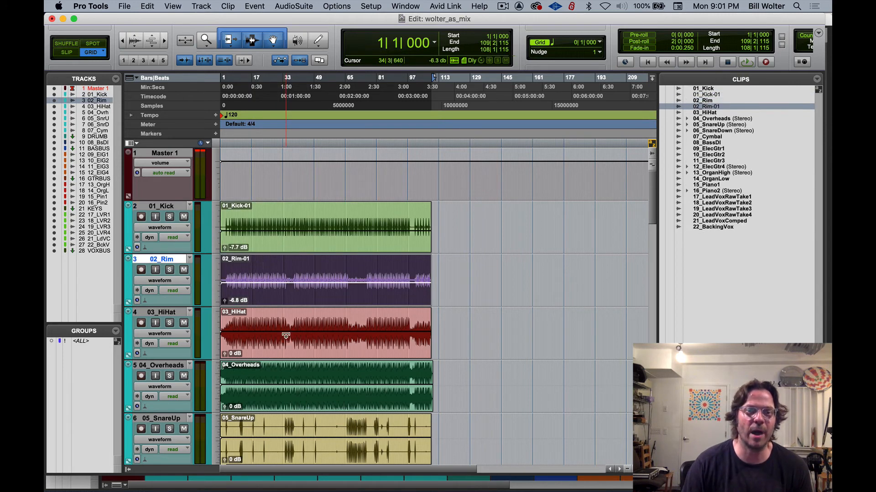
pyautogui.moveTo(285, 336); pyautogui.dragTo(285, 341)
pyautogui.moveTo(283, 384); pyautogui.dragTo(283, 389)
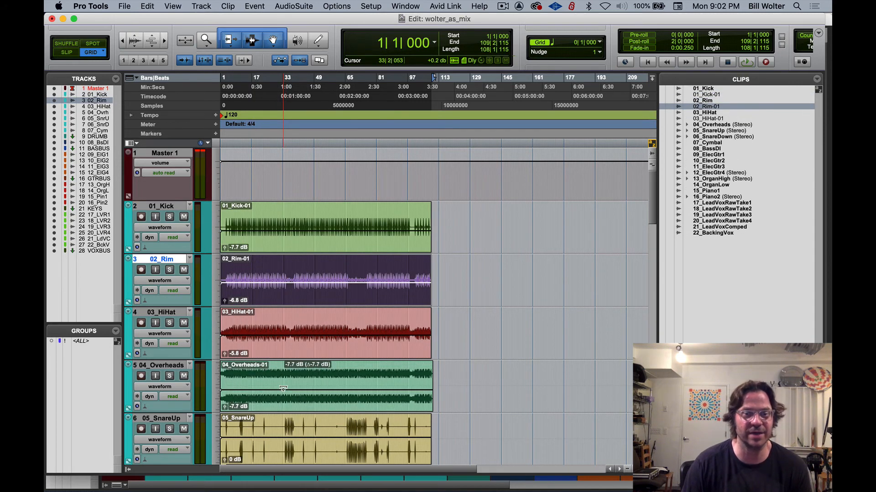
pyautogui.moveTo(294, 437); pyautogui.dragTo(294, 441)
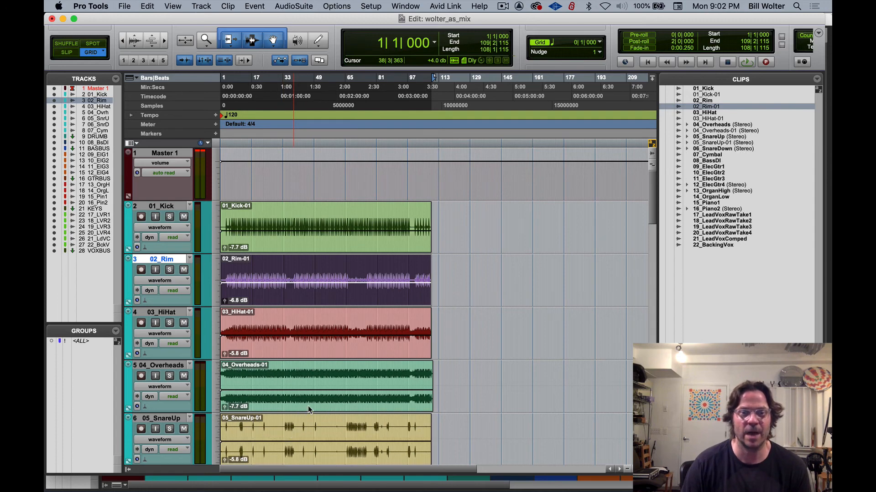
# Step: Lower the clip gain of 06_SnareDown to -7.7 dB, and of 05_SnareUp and 04_Overheads to -10.6 dB
pyautogui.scroll(-5, 310, 399)
pyautogui.moveTo(310, 275); pyautogui.dragTo(310, 280)
pyautogui.moveTo(312, 228); pyautogui.dragTo(311, 232)
pyautogui.moveTo(304, 181); pyautogui.dragTo(304, 184)
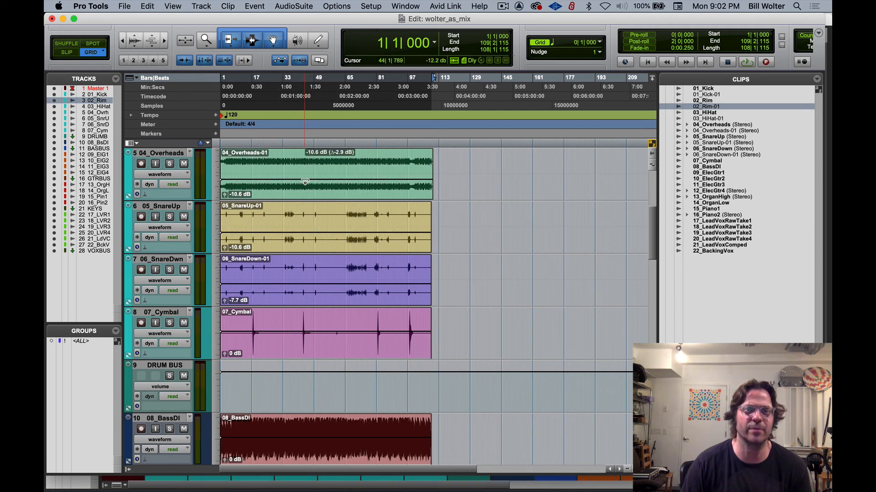
# Step: Lower the clip gain of the 07_Cymbal clip to -3.9 dB and the 08_BassDI clip to -2.9 dB
pyautogui.moveTo(277, 329); pyautogui.dragTo(278, 329)
pyautogui.moveTo(274, 435); pyautogui.dragTo(274, 436)
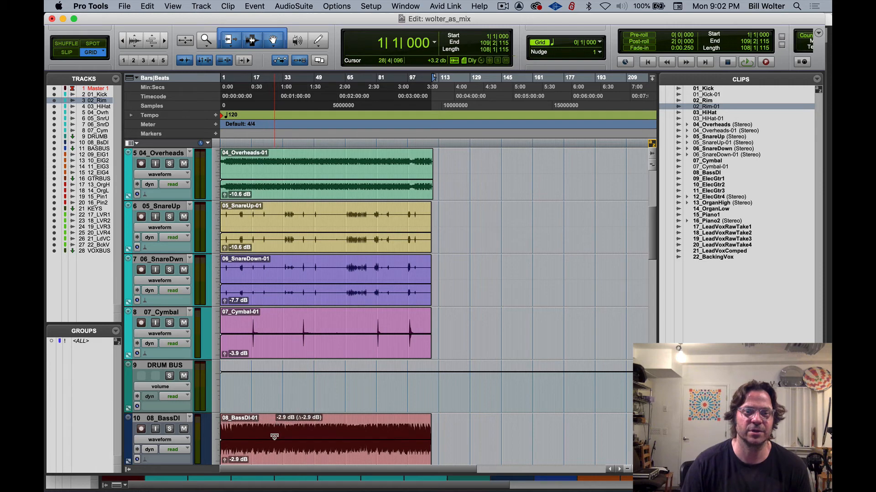
pyautogui.scroll(2, 328, 341)
pyautogui.scroll(-2, 329, 341)
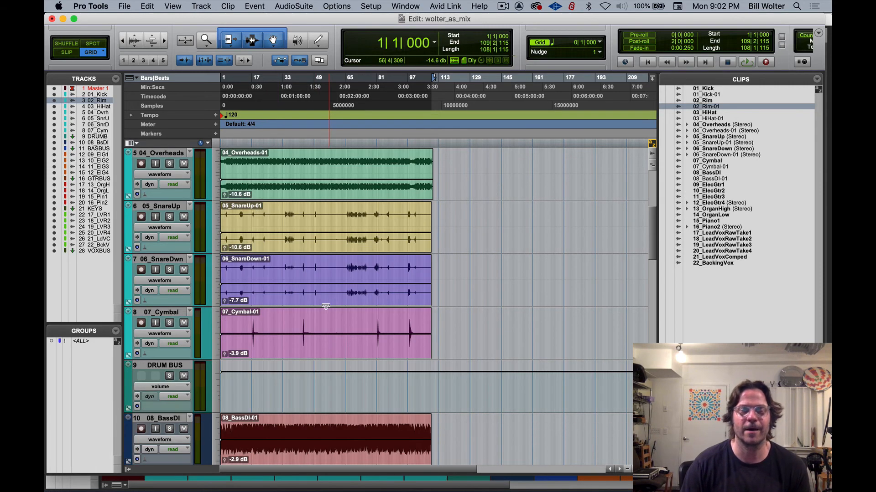
# Step: Play the mix from bar 24, beat 4, watching the Master 1 meter, and replay it after clearing the red clip indicators
pyautogui.click(267, 106)
pyautogui.press('space')
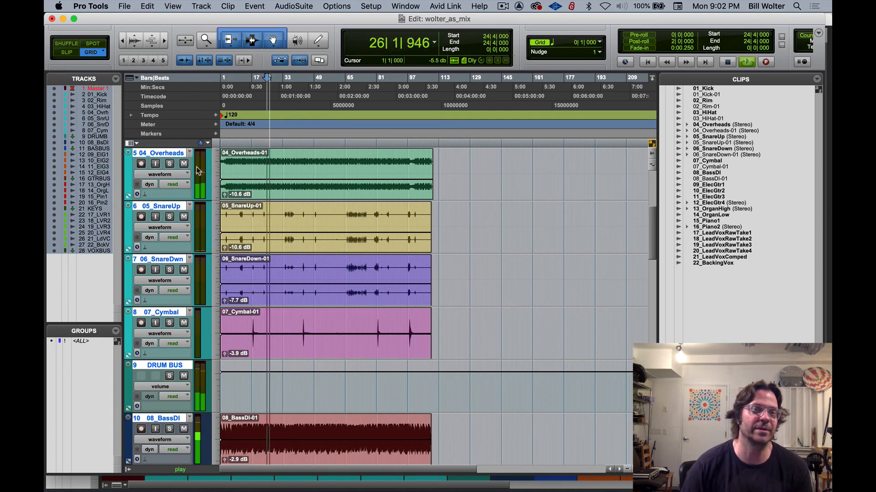
pyautogui.scroll(5, 199, 319)
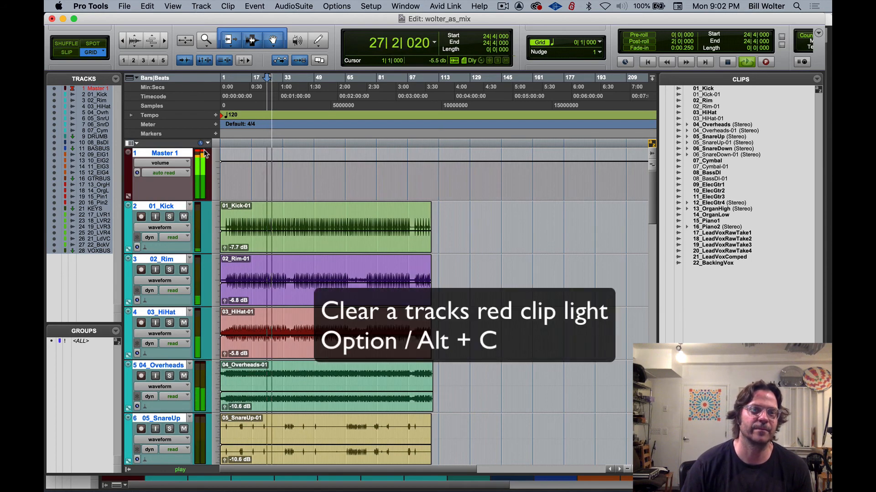
pyautogui.press('space')
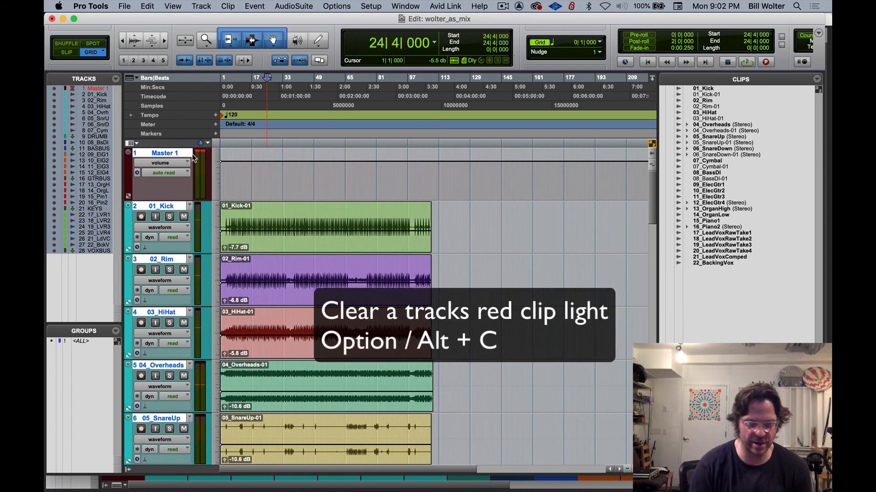
pyautogui.hotkey('alt', 'c')
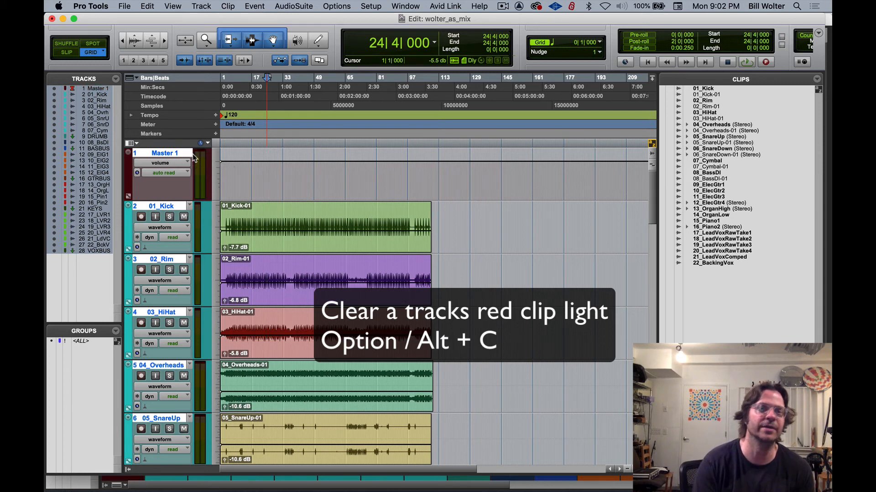
pyautogui.press('space')
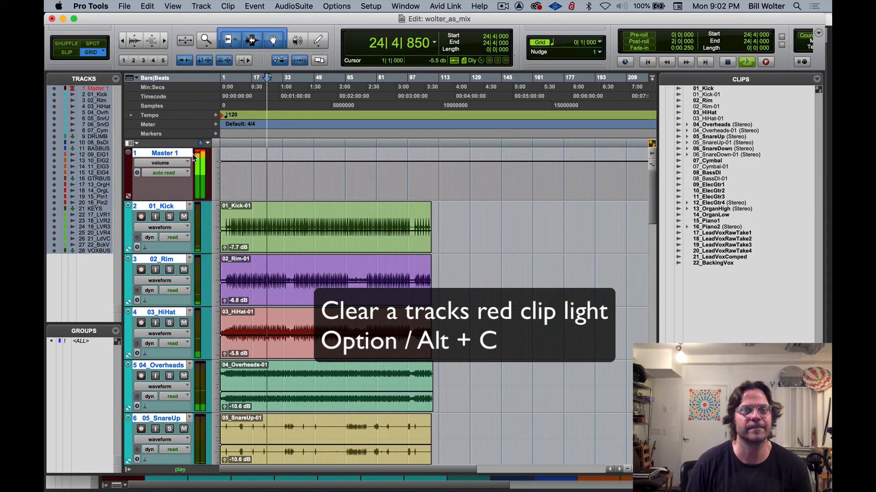
pyautogui.press('space')
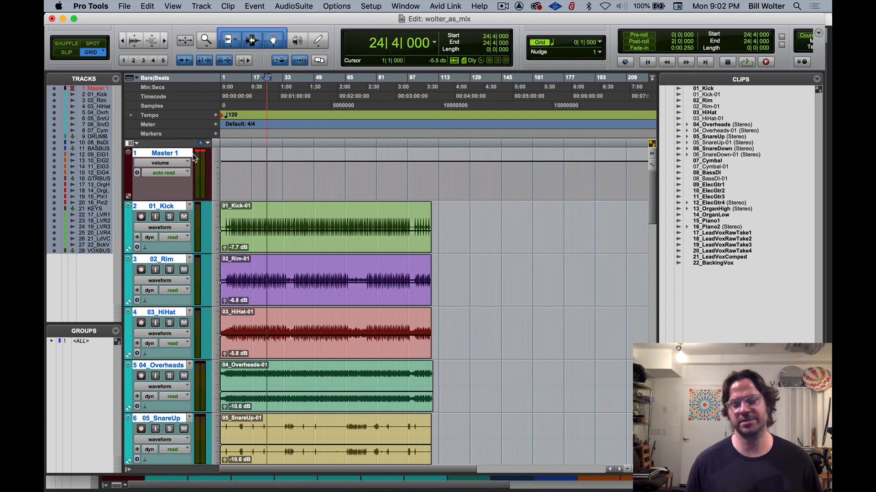
# Step: In the Mix window, insert the mono EQ3 7-Band plug-in in the 01_Kick track's first insert slot and close its window
pyautogui.press('super+equal')
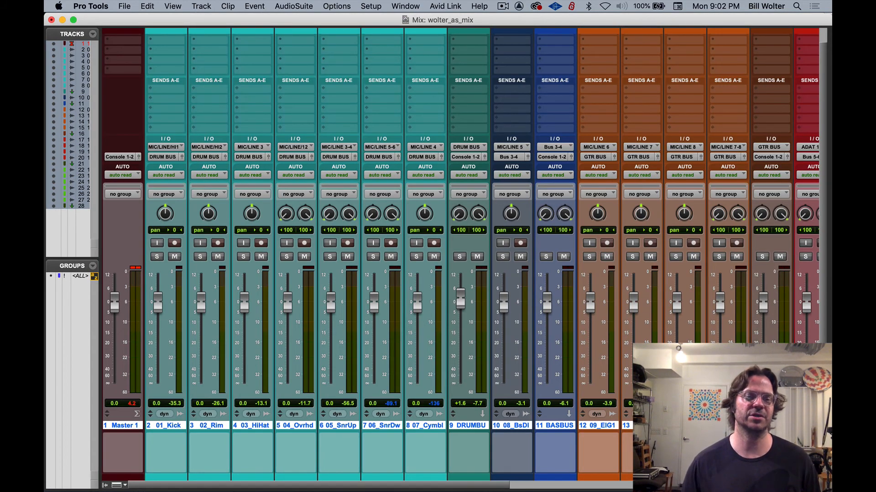
pyautogui.click(159, 47)
pyautogui.moveTo(165, 42)
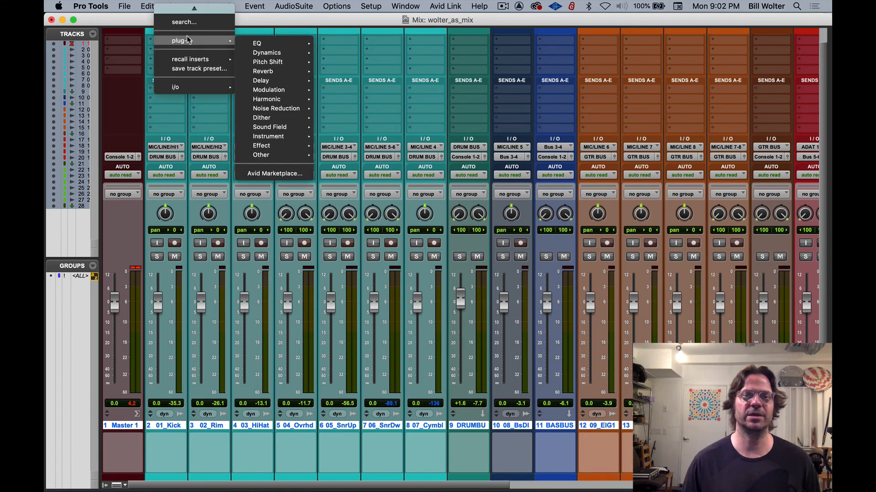
pyautogui.moveTo(286, 43)
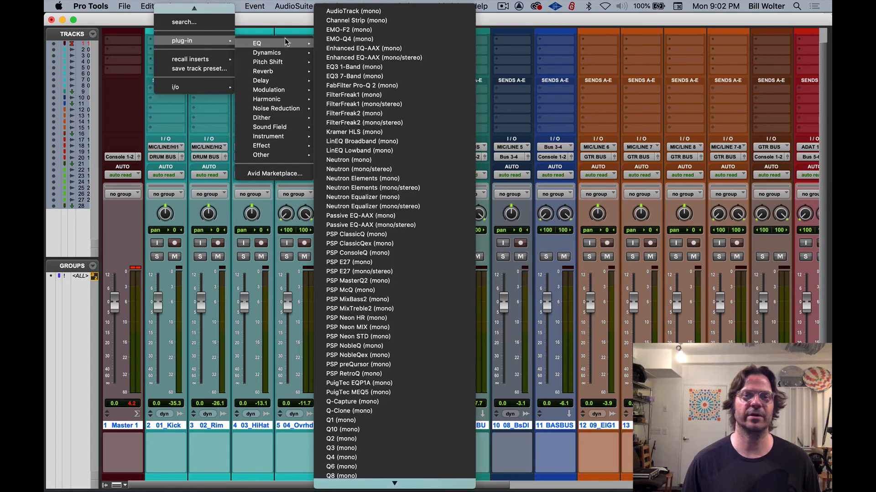
pyautogui.click(356, 77)
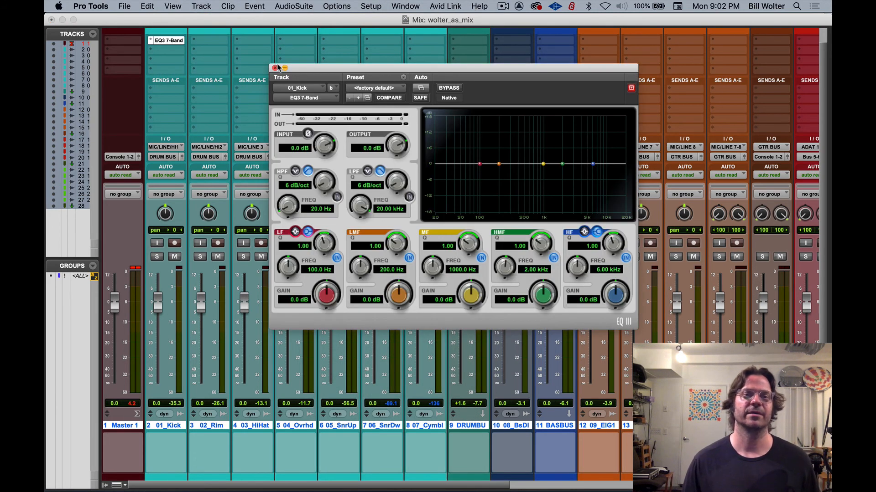
pyautogui.click(275, 68)
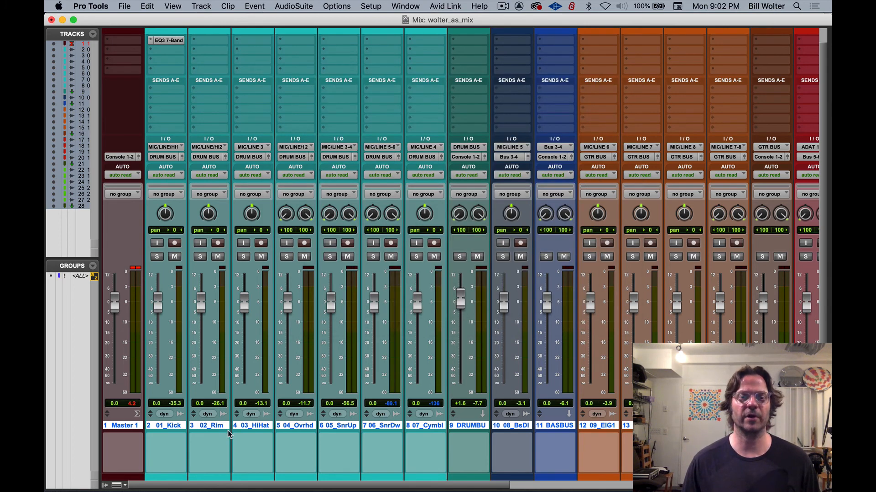
# Step: Deselect all tracks in the Mix window
pyautogui.keyDown('alt'); pyautogui.click(245, 425); pyautogui.keyUp('alt')
pyautogui.hscroll(15, 412, 235)
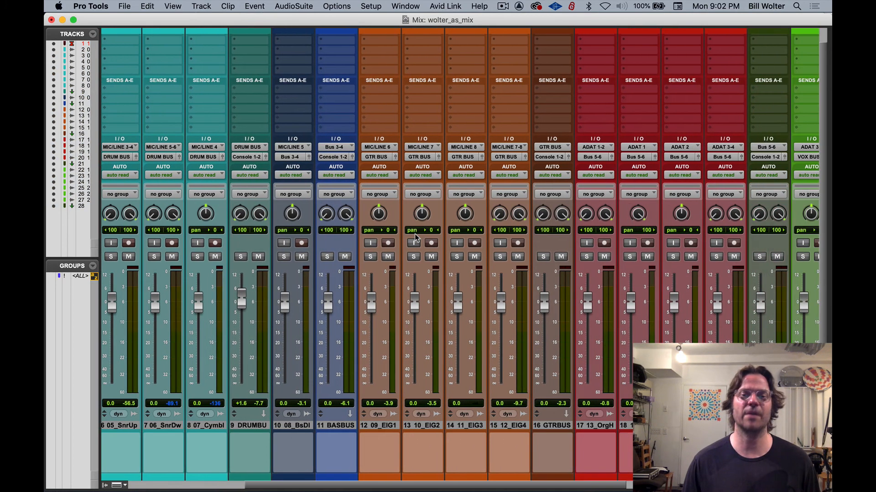
pyautogui.hscroll(-15, 415, 236)
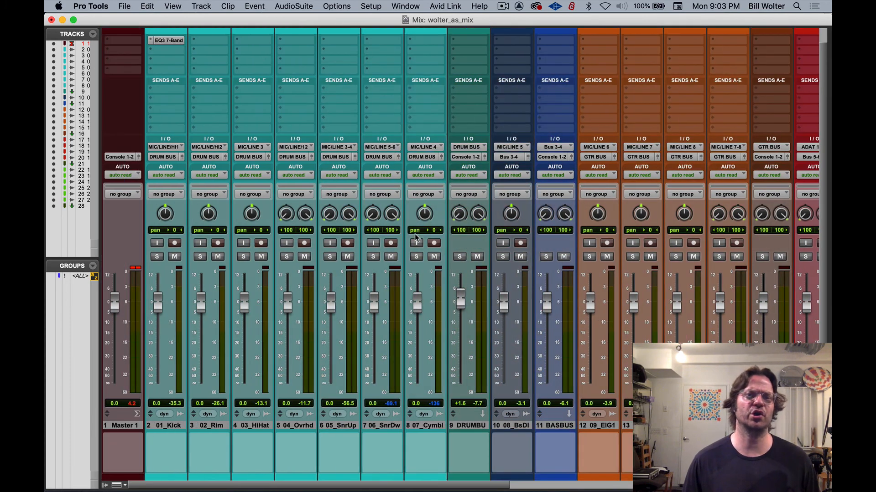
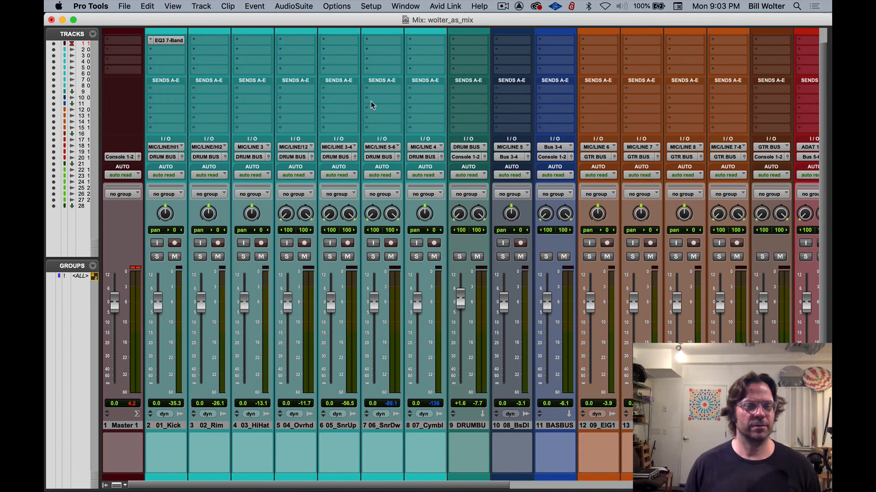
# Step: Check the solo mode options and try the X-OR behaviour by soloing 03_HiHat and 04_Overheads in turn
pyautogui.click(370, 6)
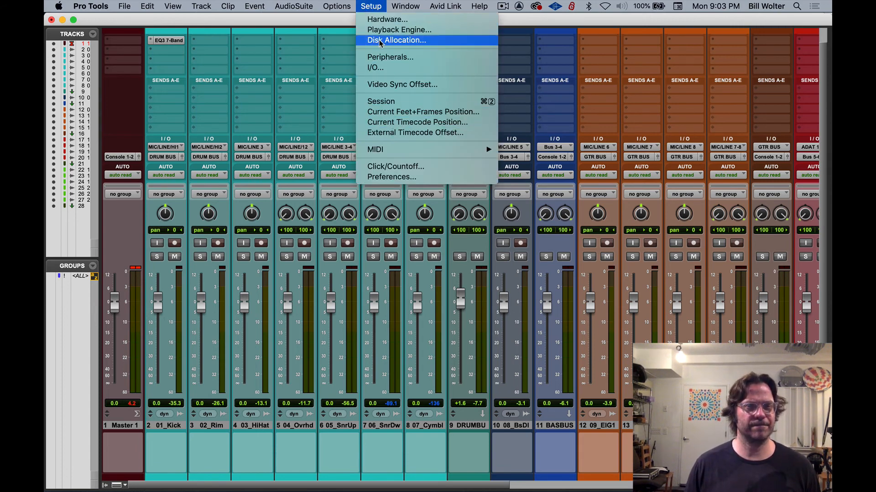
pyautogui.moveTo(339, 8)
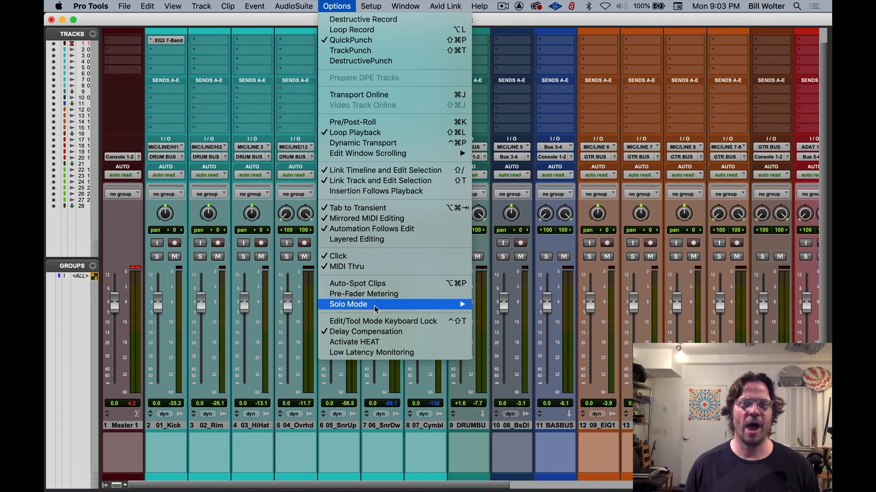
pyautogui.moveTo(376, 305)
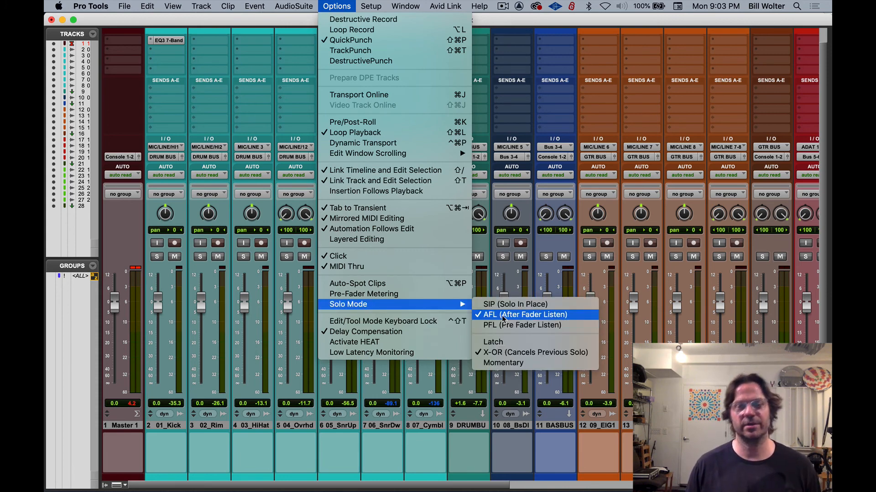
pyautogui.click(233, 282)
pyautogui.click(243, 257)
pyautogui.click(286, 257)
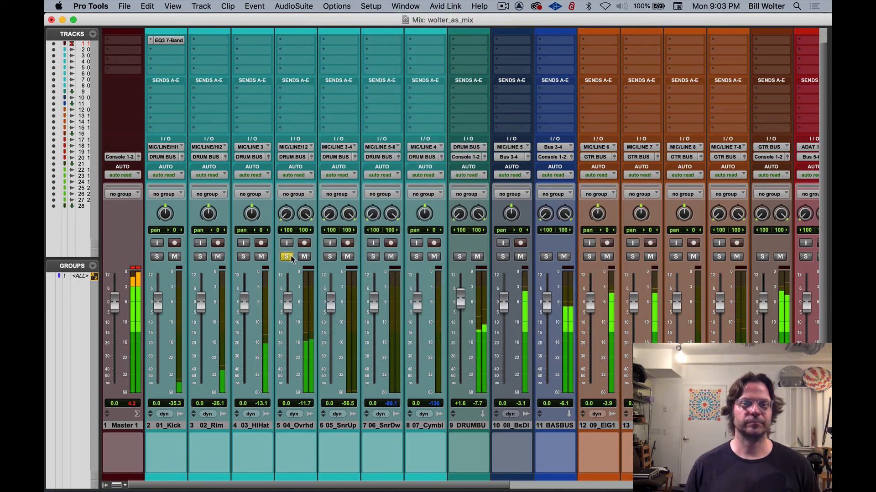
# Step: Change the solo mode from X-OR to Latch and check the setting
pyautogui.click(365, 7)
pyautogui.moveTo(337, 6)
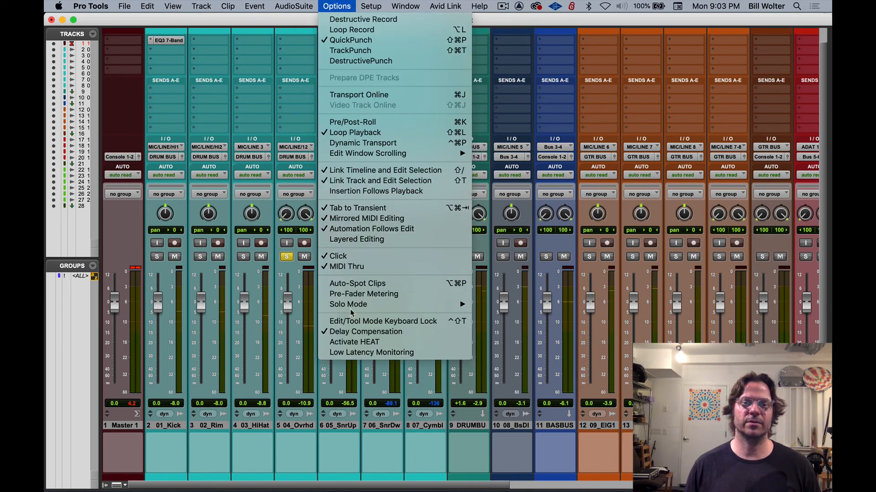
pyautogui.moveTo(351, 305)
pyautogui.click(540, 348)
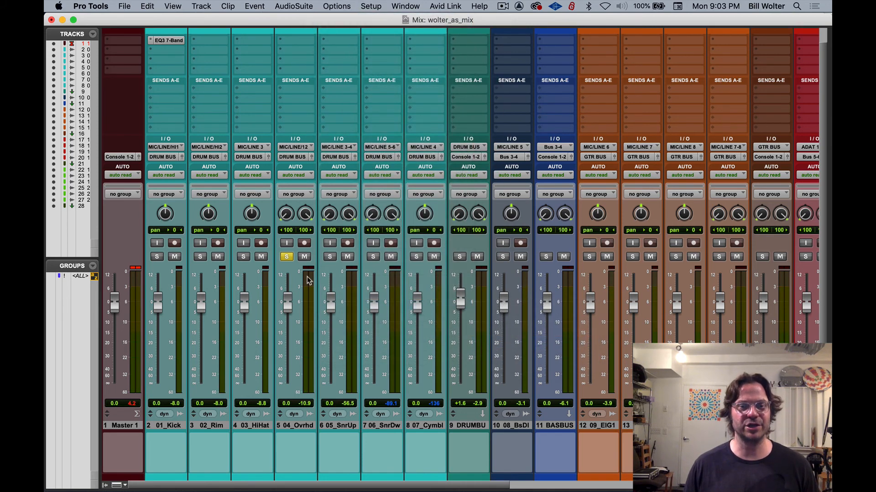
pyautogui.click(336, 7)
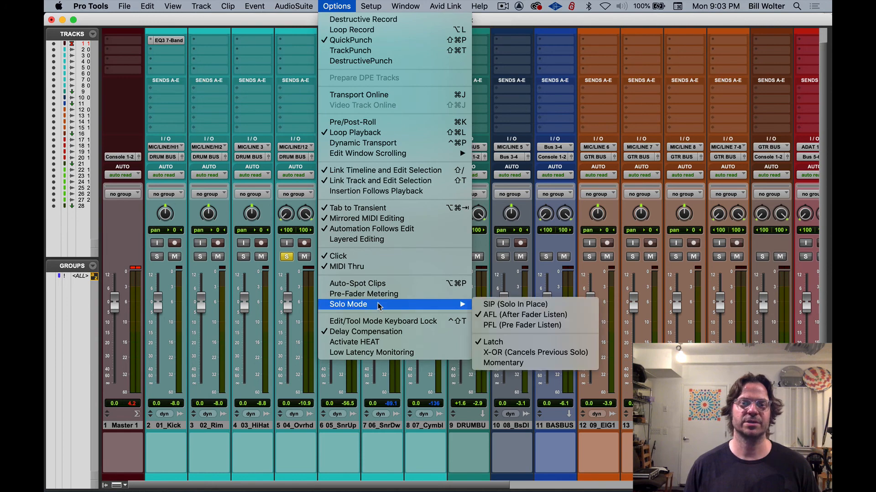
pyautogui.click(290, 277)
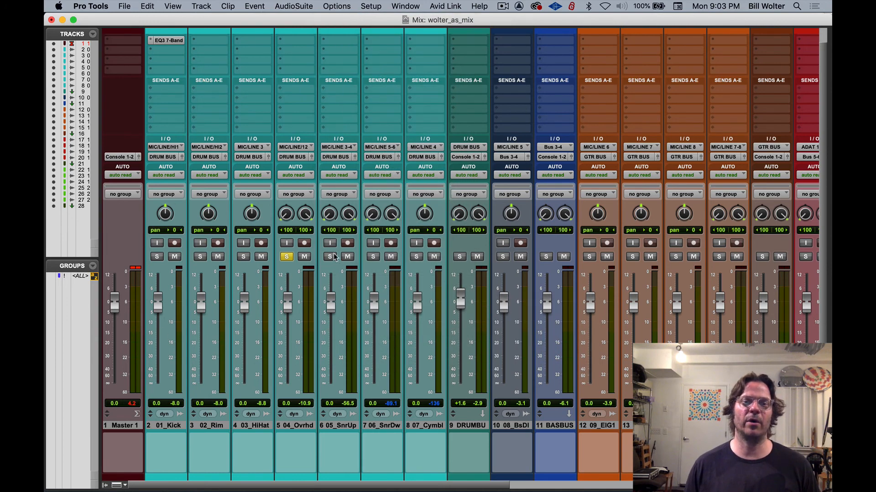
# Step: Play the mix while adding solos on 05_SnareUp, 06_SnareDown and 03_HiHat, and finish by clearing all solos and stopping playback
pyautogui.click(329, 256)
pyautogui.click(373, 257)
pyautogui.press('space')
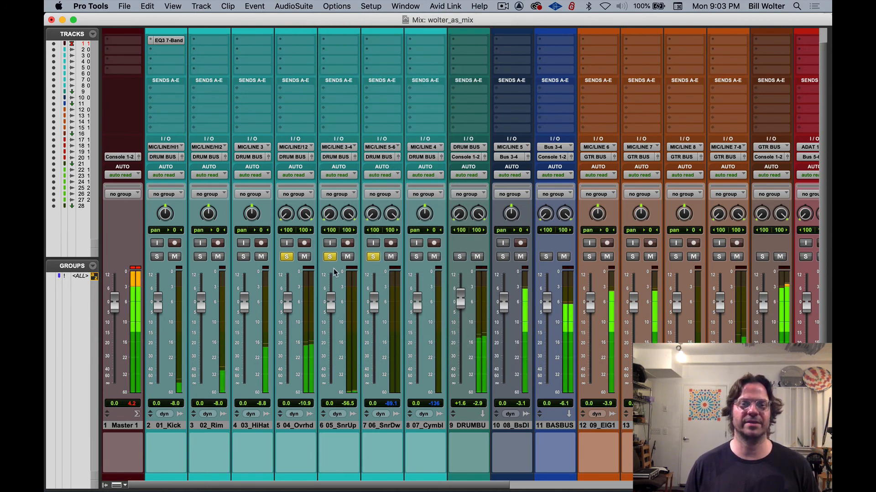
pyautogui.click(244, 257)
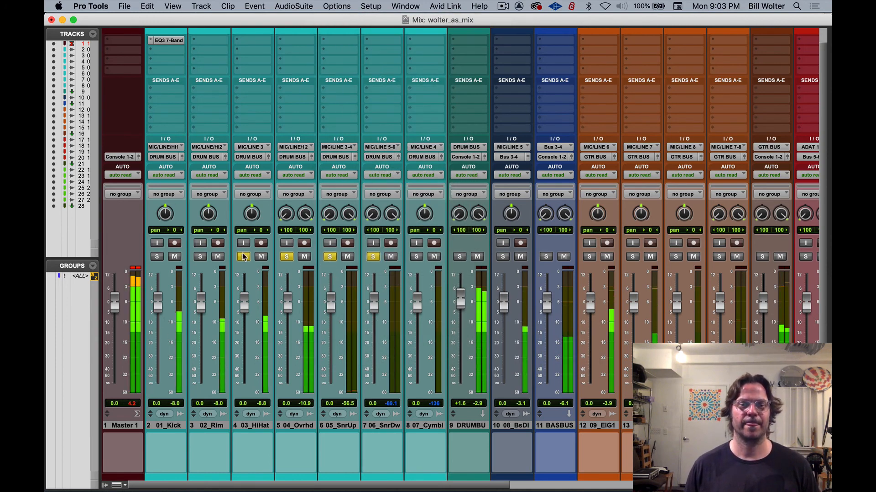
pyautogui.keyDown('alt'); pyautogui.click(330, 256); pyautogui.keyUp('alt')
pyautogui.press('space')
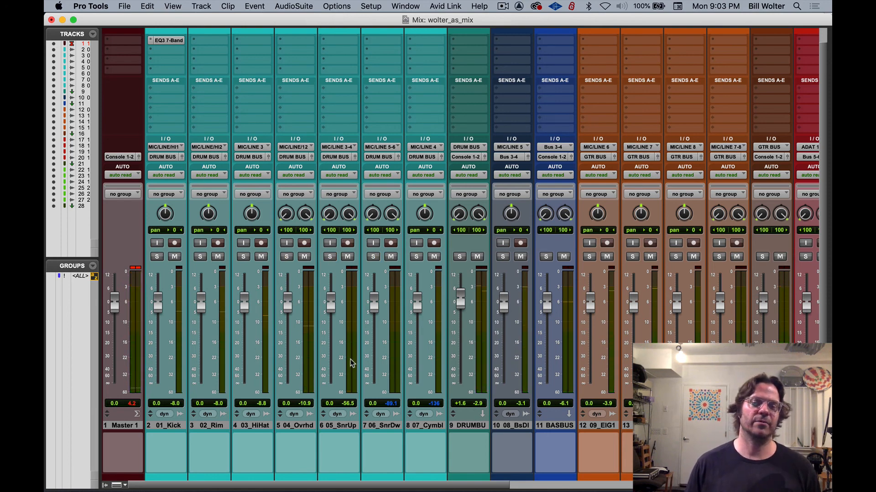
# Step: Solo the 05_SnareUp and 04_Overheads tracks together
pyautogui.click(304, 256)
pyautogui.click(305, 257)
pyautogui.click(330, 256)
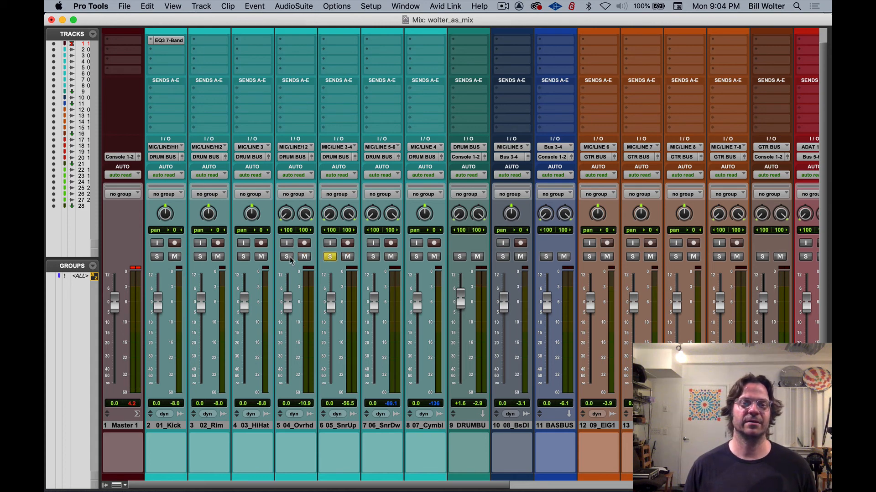
pyautogui.click(286, 257)
# Step: Set the solo mode to Momentary and try it on the 04_Overheads and 05_SnareUp solos
pyautogui.click(341, 6)
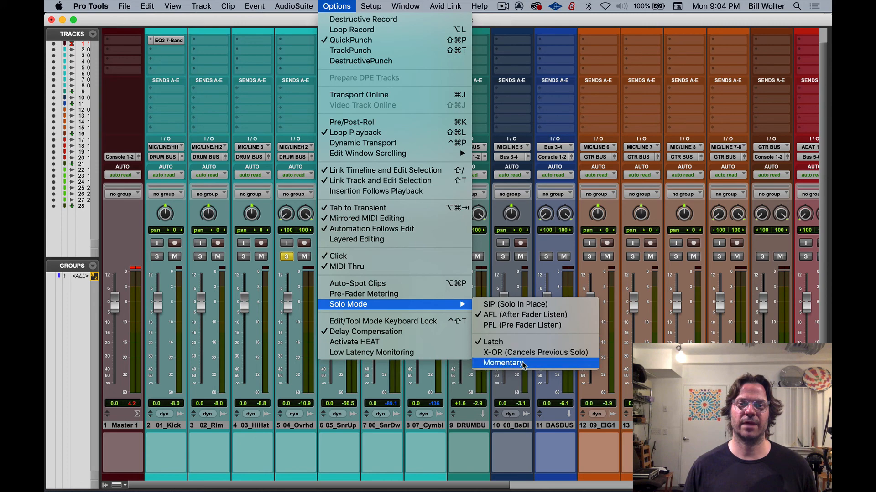
pyautogui.click(526, 359)
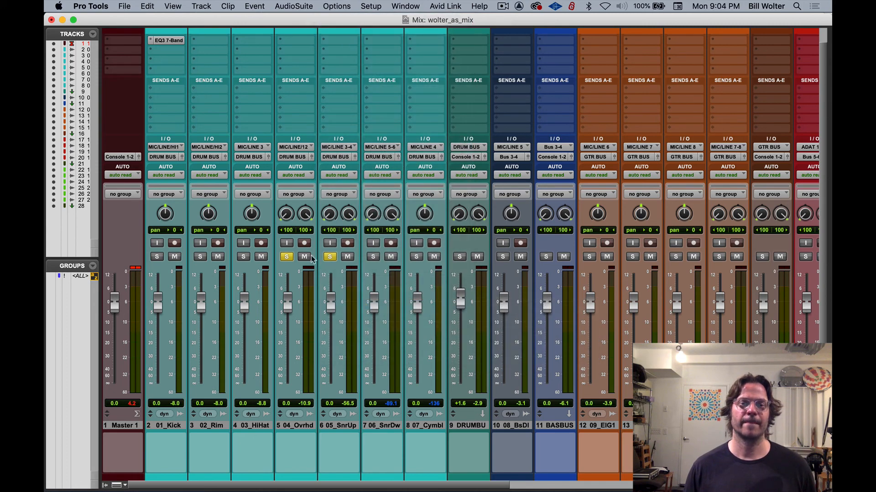
pyautogui.click(292, 257)
pyautogui.click(328, 258)
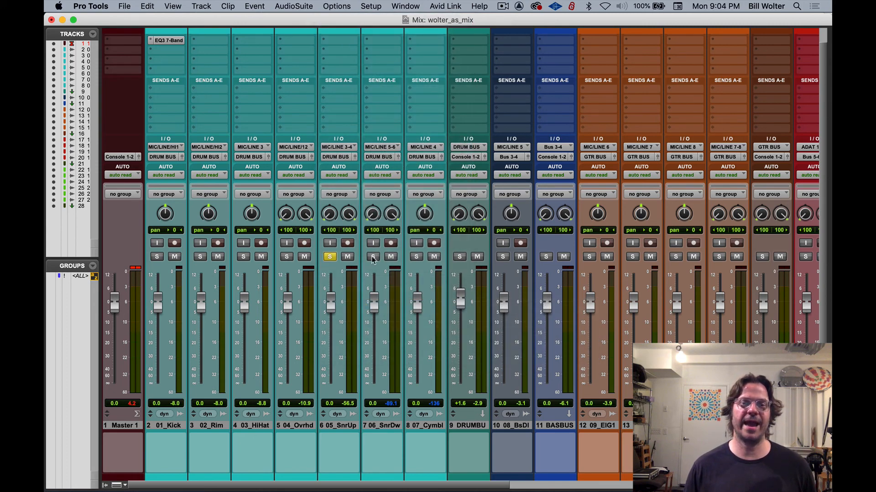
# Step: Try alternating solos between the 06_SnareDown, 04_Overheads and 05_SnareUp tracks, ending with only 05_SnareUp soloed
pyautogui.click(373, 258)
pyautogui.click(286, 256)
pyautogui.click(329, 257)
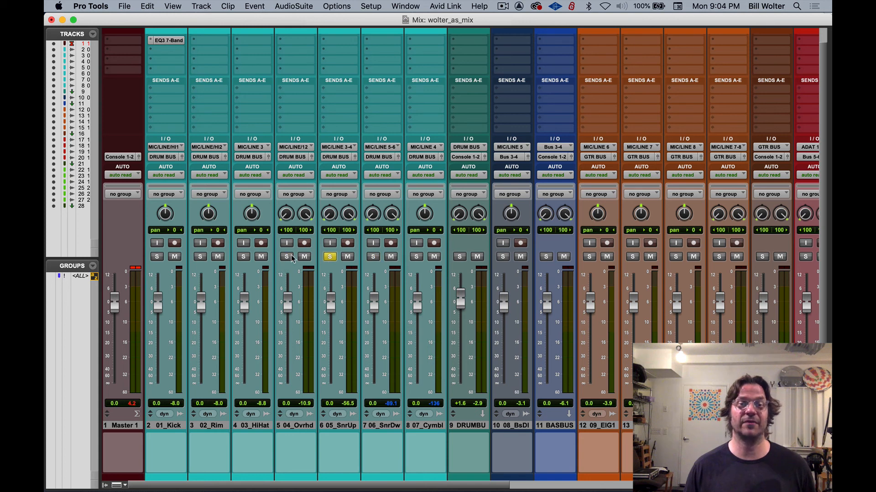
pyautogui.click(287, 257)
pyautogui.click(287, 257)
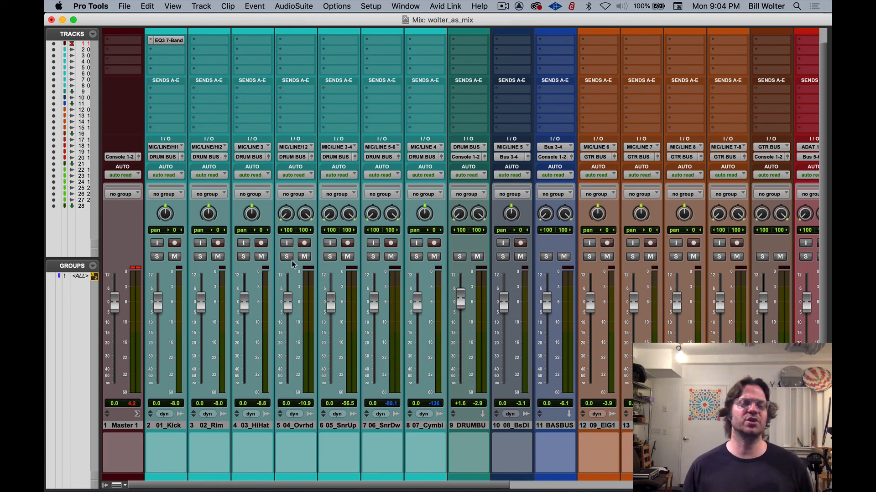
pyautogui.click(287, 257)
pyautogui.click(330, 257)
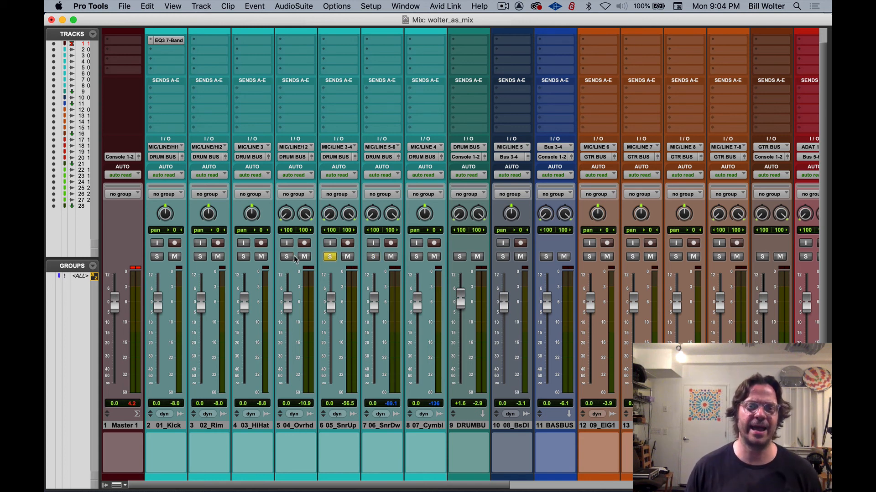
# Step: Try adding 04_Overheads and 03_HiHat solos to the soloed 05_SnareUp track, and finish by clearing all solos
pyautogui.click(286, 257)
pyautogui.click(243, 257)
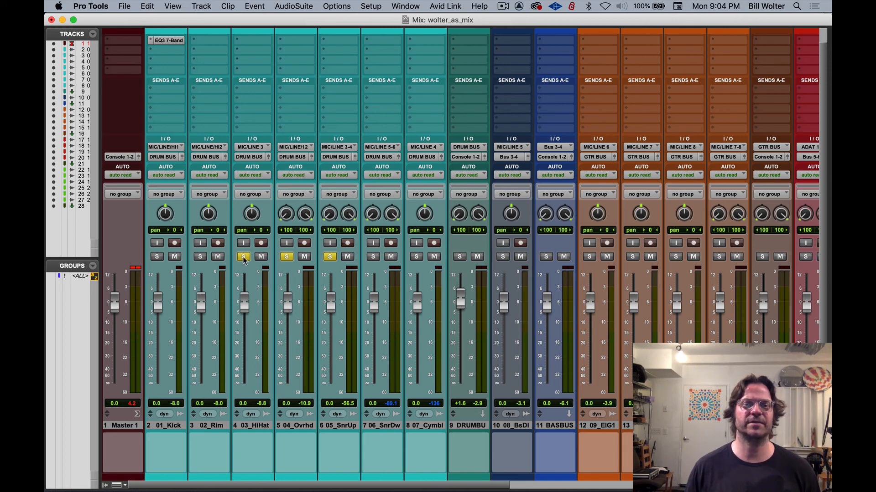
pyautogui.click(286, 257)
pyautogui.click(244, 257)
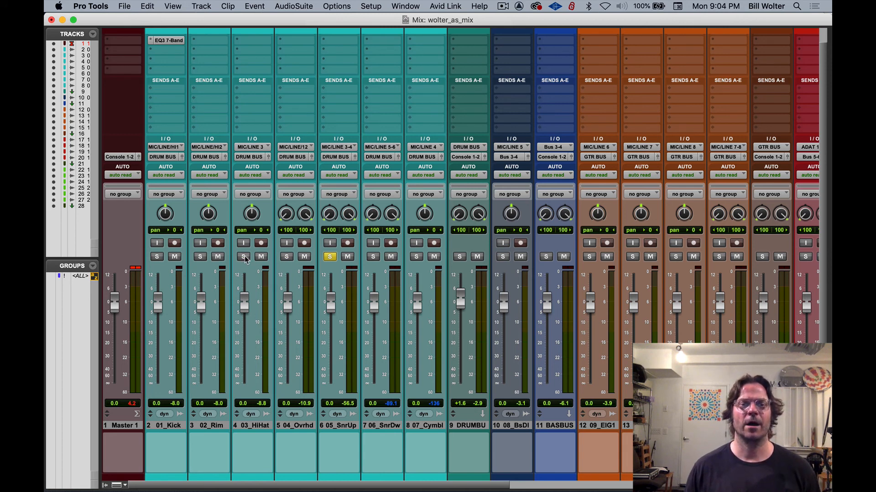
pyautogui.click(331, 258)
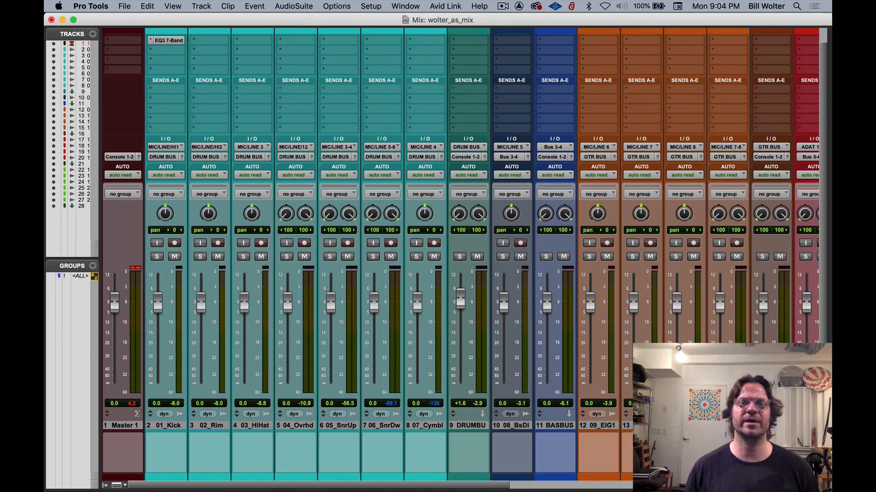
# Step: Check which solo mode options are active without changing them
pyautogui.click(336, 5)
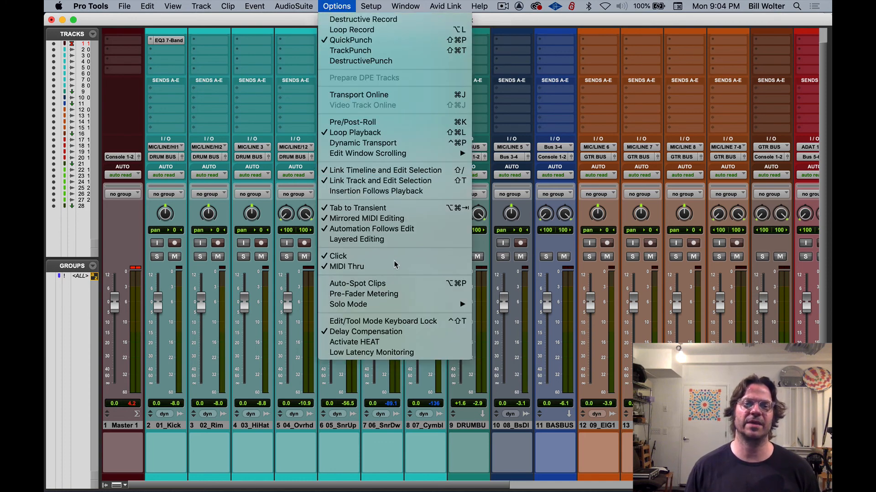
pyautogui.moveTo(397, 304)
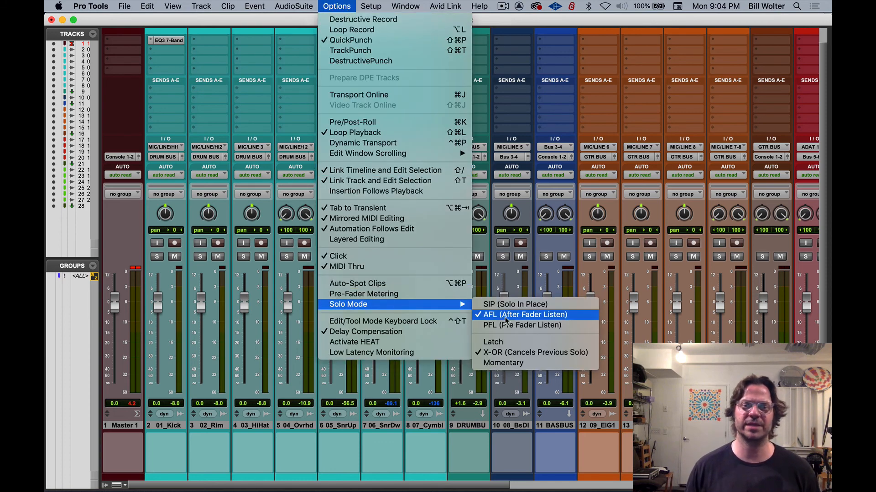
pyautogui.click(548, 241)
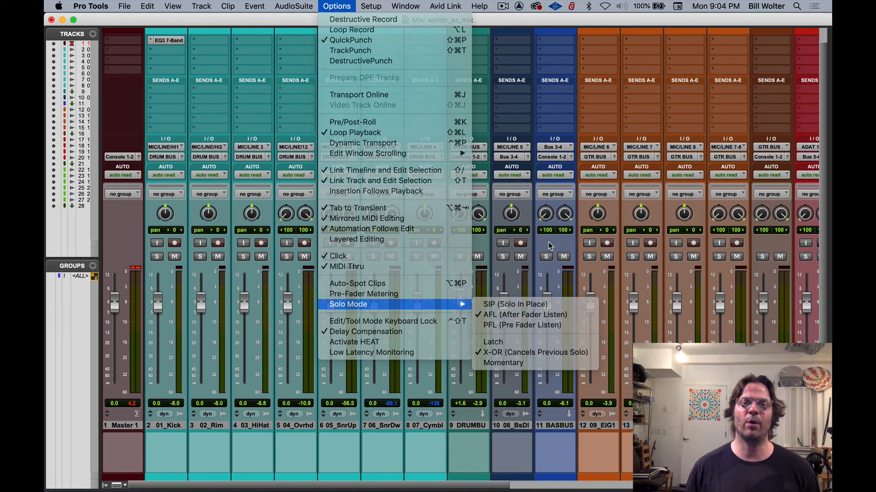
# Step: Play the mix with 07_Cymbal soloed and switch the solo to 04_Overheads
pyautogui.click(417, 256)
pyautogui.press('space')
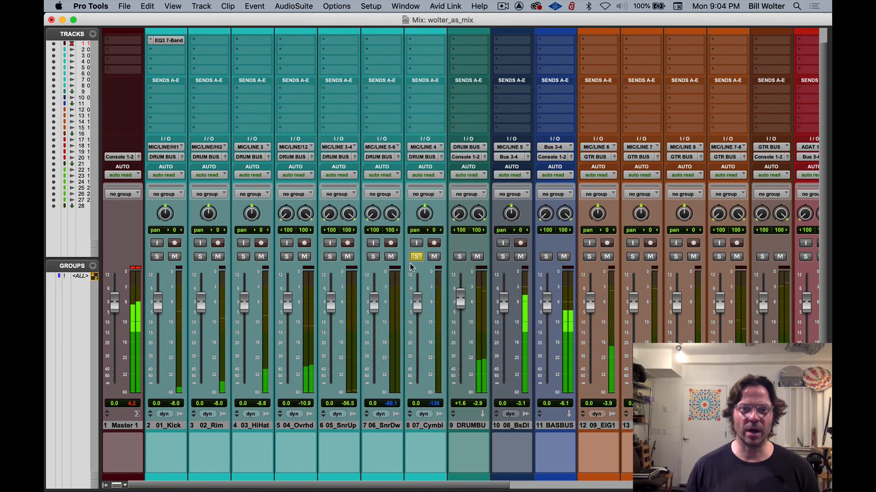
pyautogui.click(287, 256)
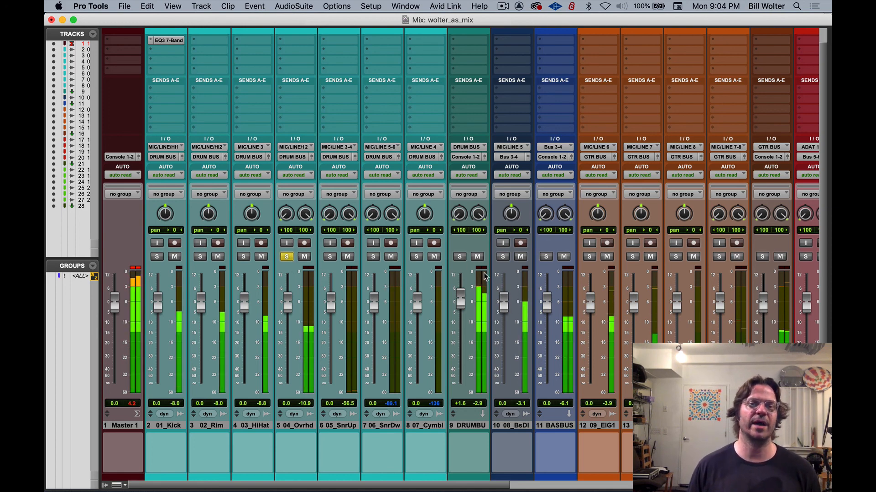
# Step: Set the solo mode to SIP (Solo In Place) and try soloing the DRUM BUS track with and without 04_Overheads
pyautogui.click(335, 6)
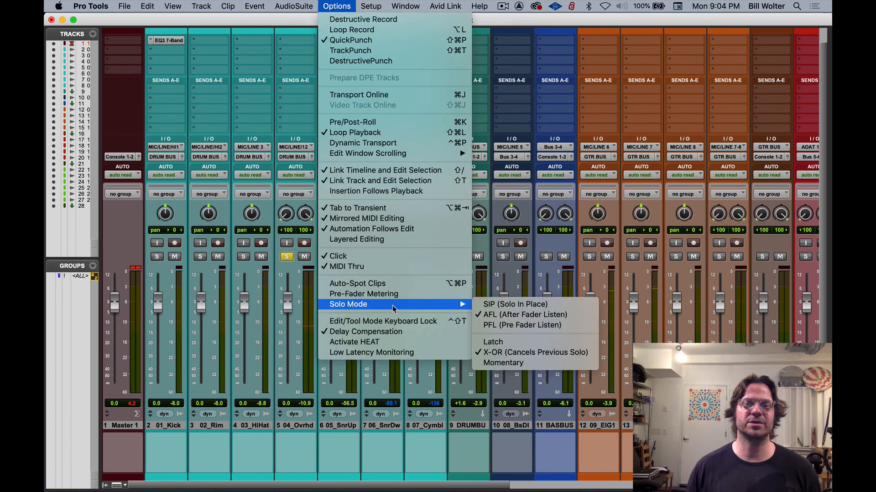
pyautogui.moveTo(396, 309)
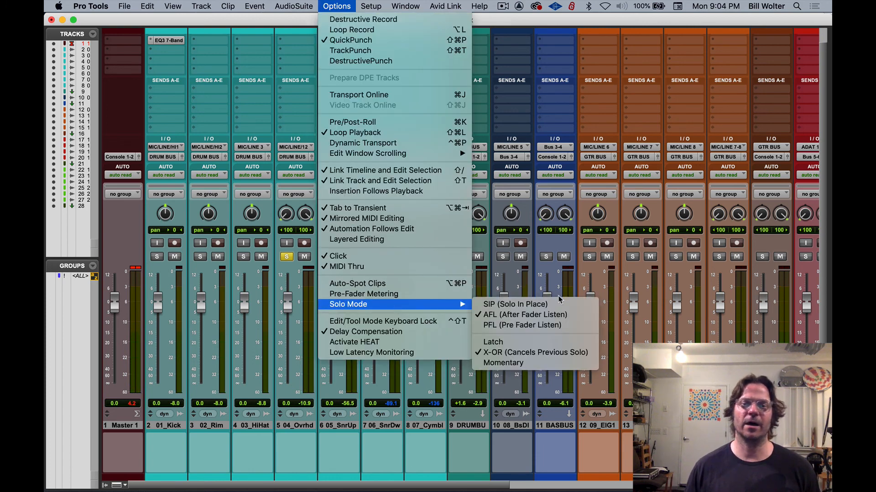
pyautogui.click(530, 305)
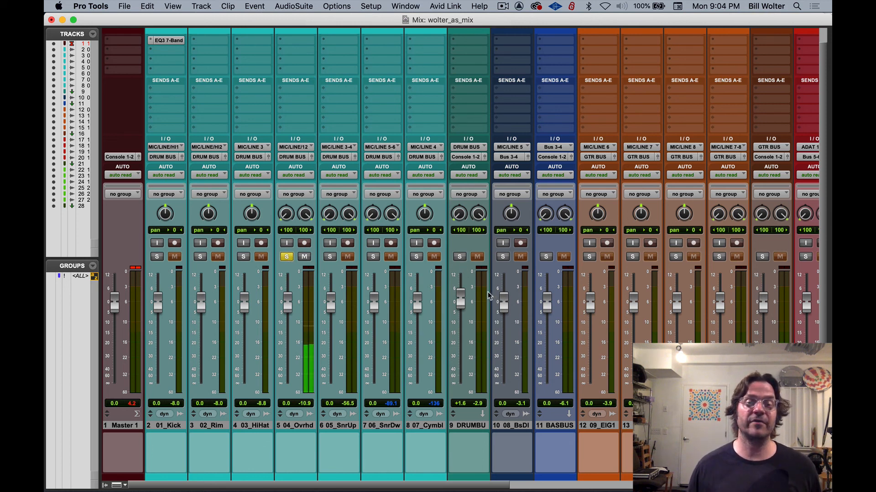
pyautogui.click(459, 257)
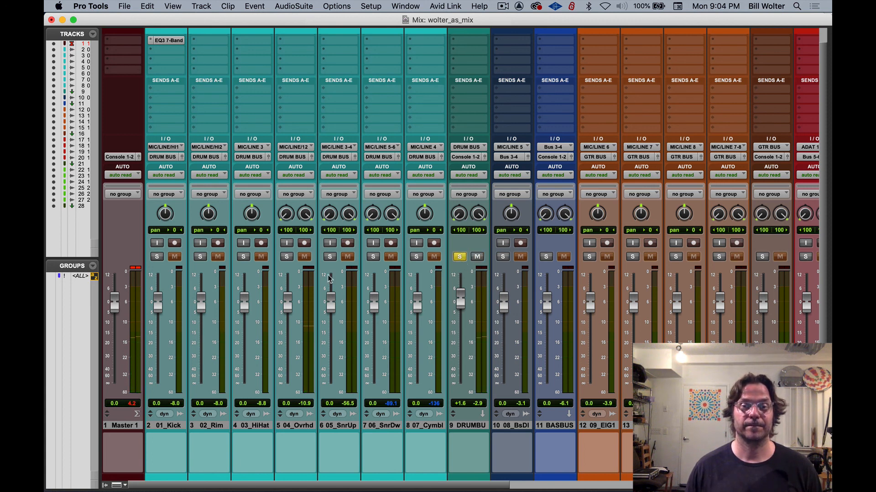
pyautogui.click(286, 257)
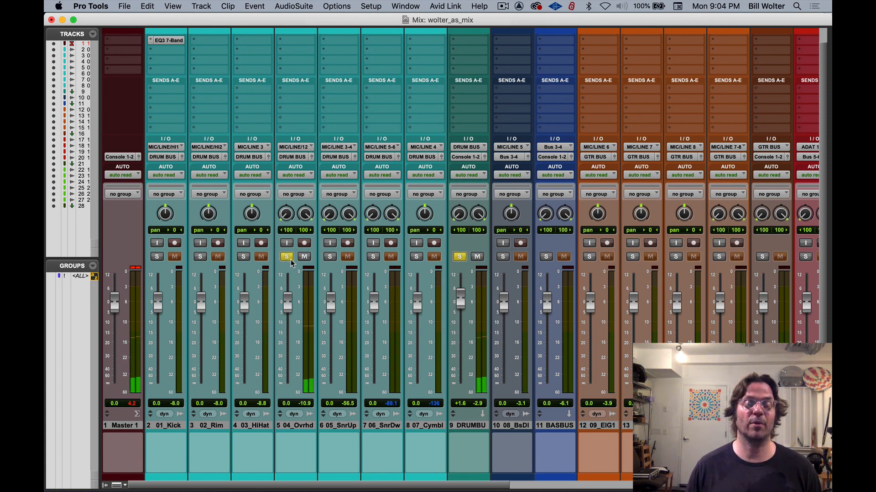
pyautogui.click(459, 257)
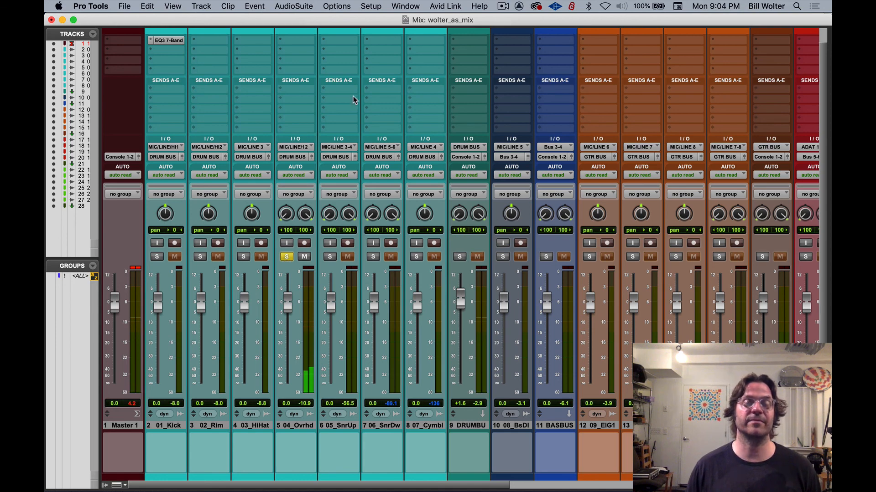
# Step: Check the solo mode, try solo-safing the DRUM BUS track while 04_Overheads is soloed, and finish by clearing the solo and stopping playback
pyautogui.click(371, 6)
pyautogui.moveTo(337, 6)
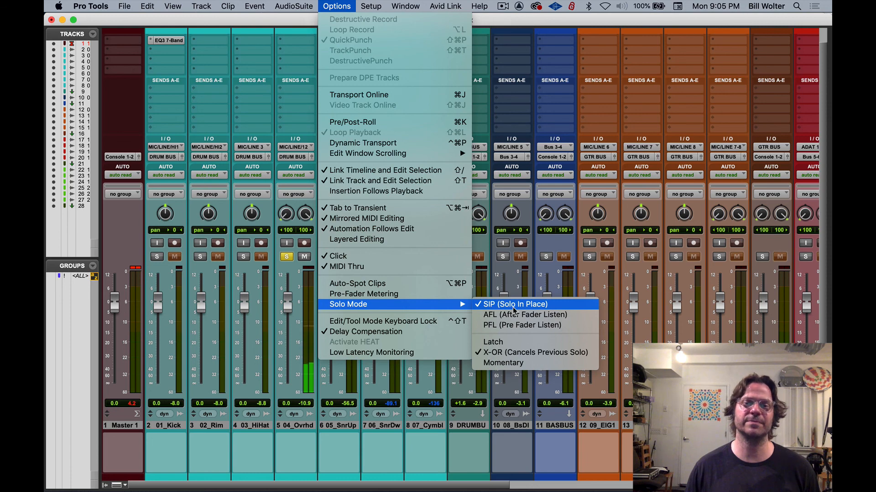
pyautogui.click(269, 202)
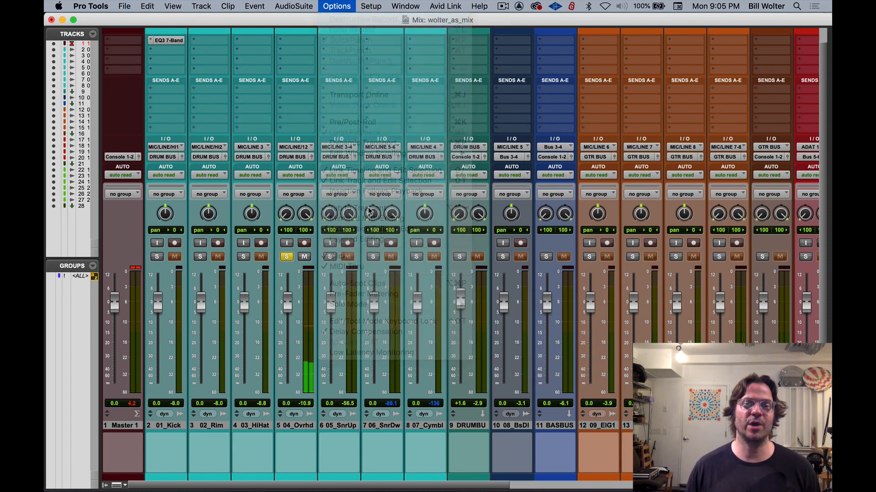
pyautogui.keyDown('super'); pyautogui.click(461, 258); pyautogui.keyUp('super')
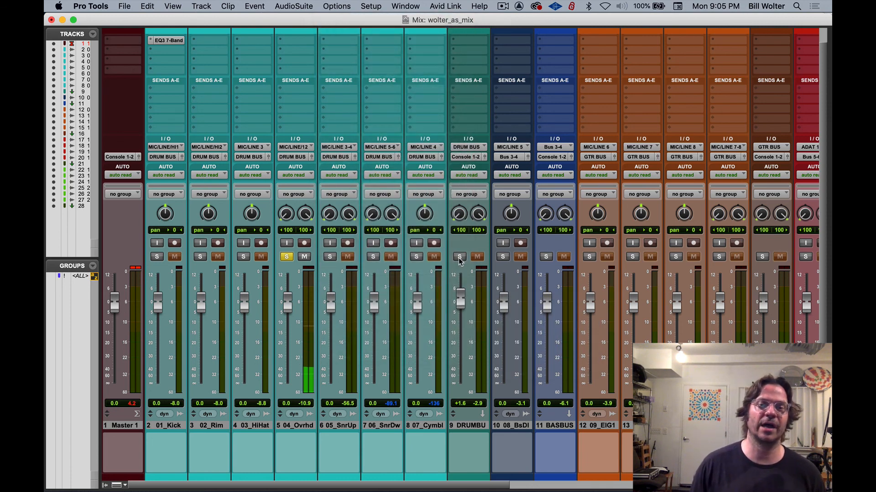
pyautogui.keyDown('super'); pyautogui.click(459, 257); pyautogui.keyUp('super')
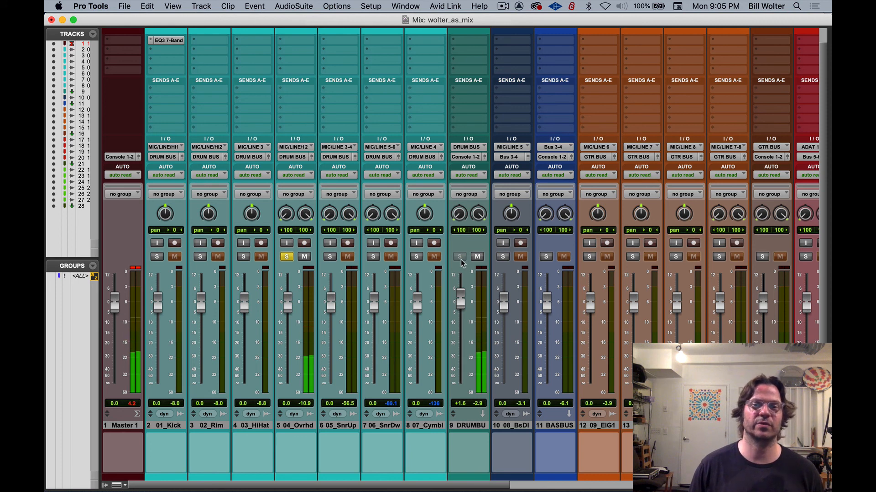
pyautogui.click(287, 257)
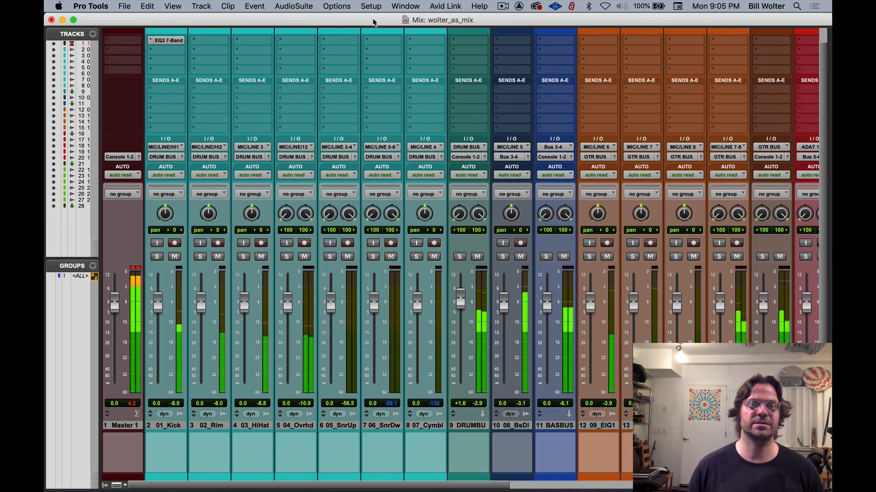
pyautogui.press('space')
# Step: Set the solo mode back to AFL (After Fader Listen) and check the setting
pyautogui.click(335, 6)
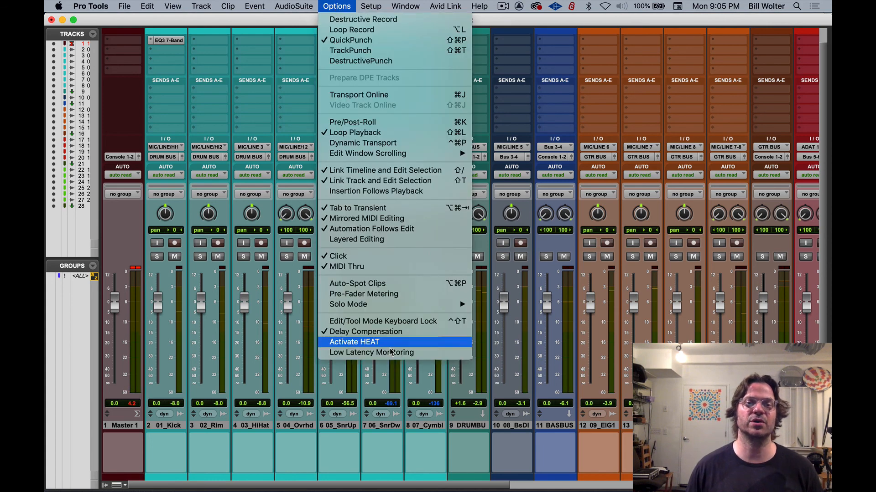
pyautogui.moveTo(401, 309)
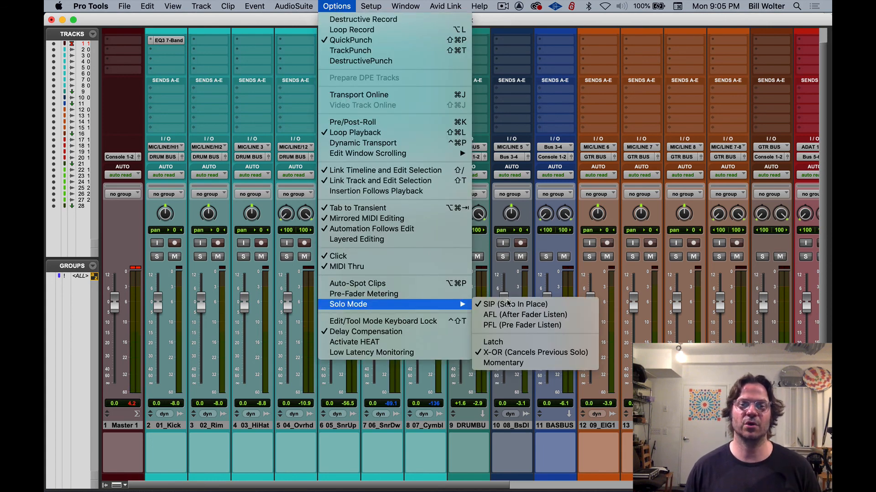
pyautogui.click(523, 315)
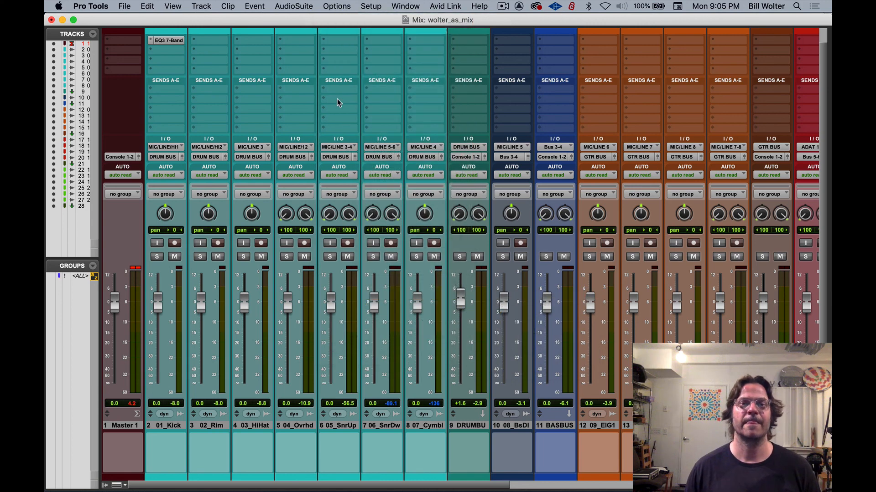
pyautogui.click(337, 6)
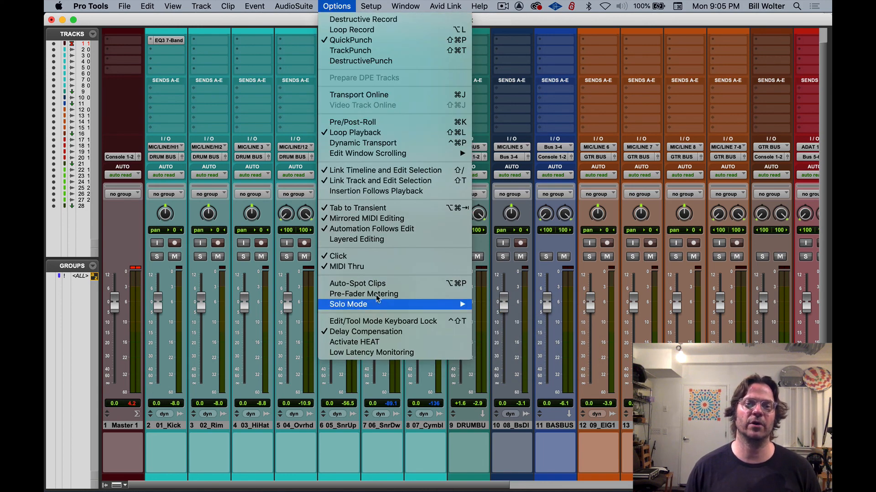
pyautogui.moveTo(378, 310)
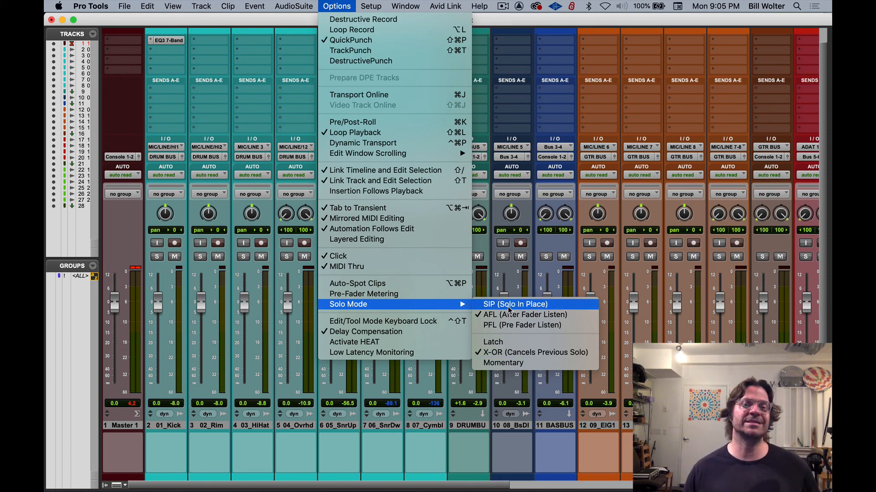
pyautogui.click(611, 147)
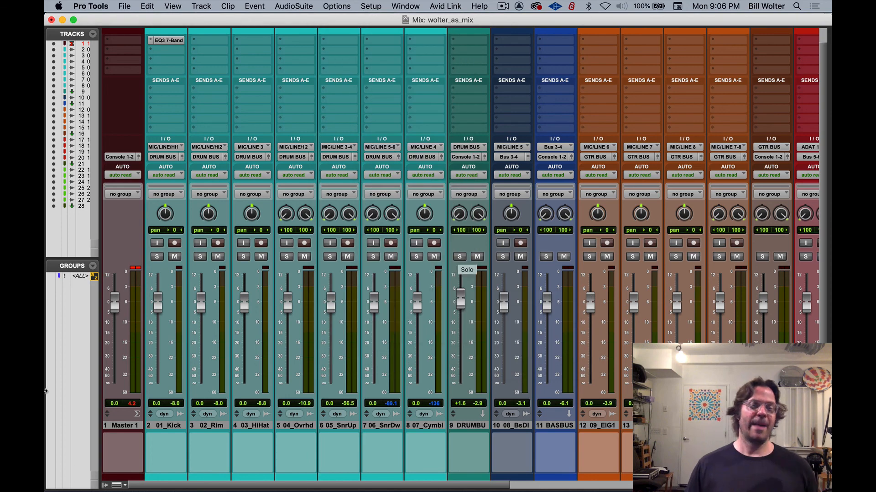
# Step: Clear the clip indicators on the Master 1 track's meter
pyautogui.click(135, 268)
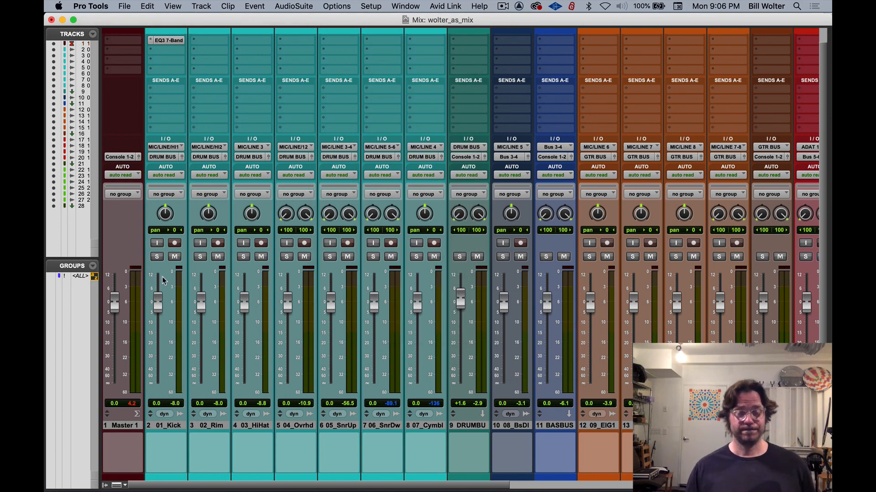